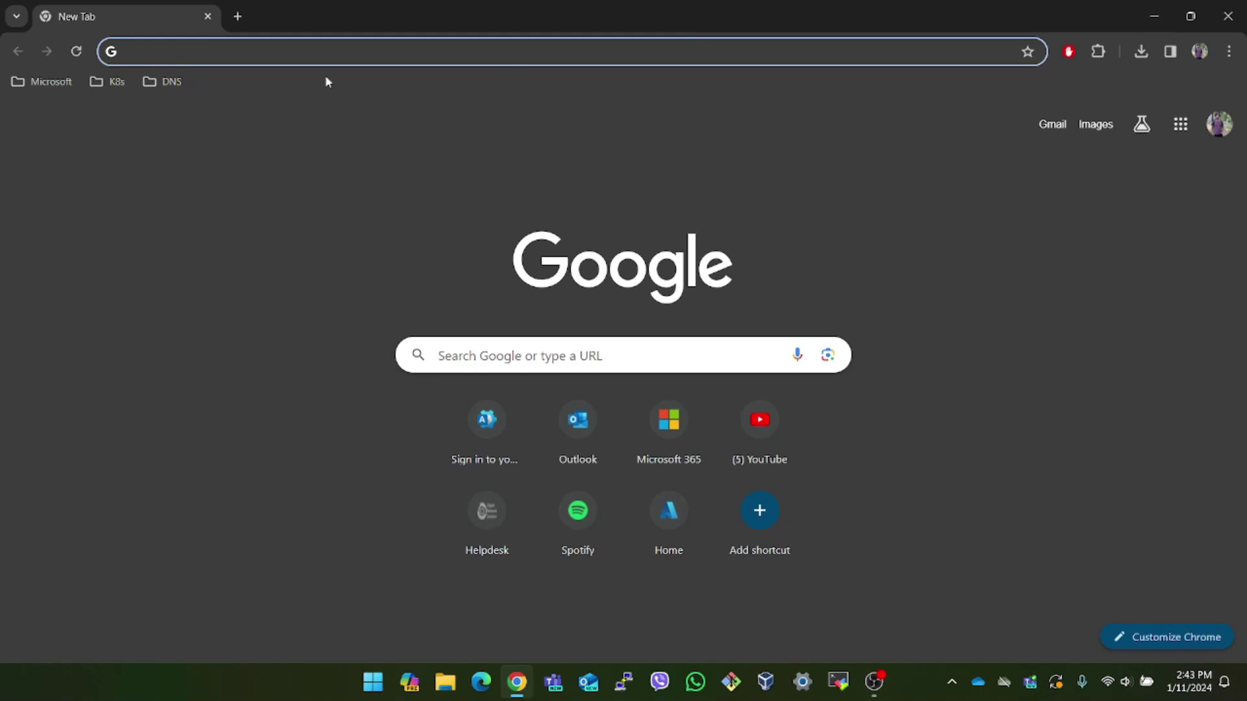
Step: Open the Nutanix support portal at portal.nutanix.com
{"action": "type", "text": "1"}
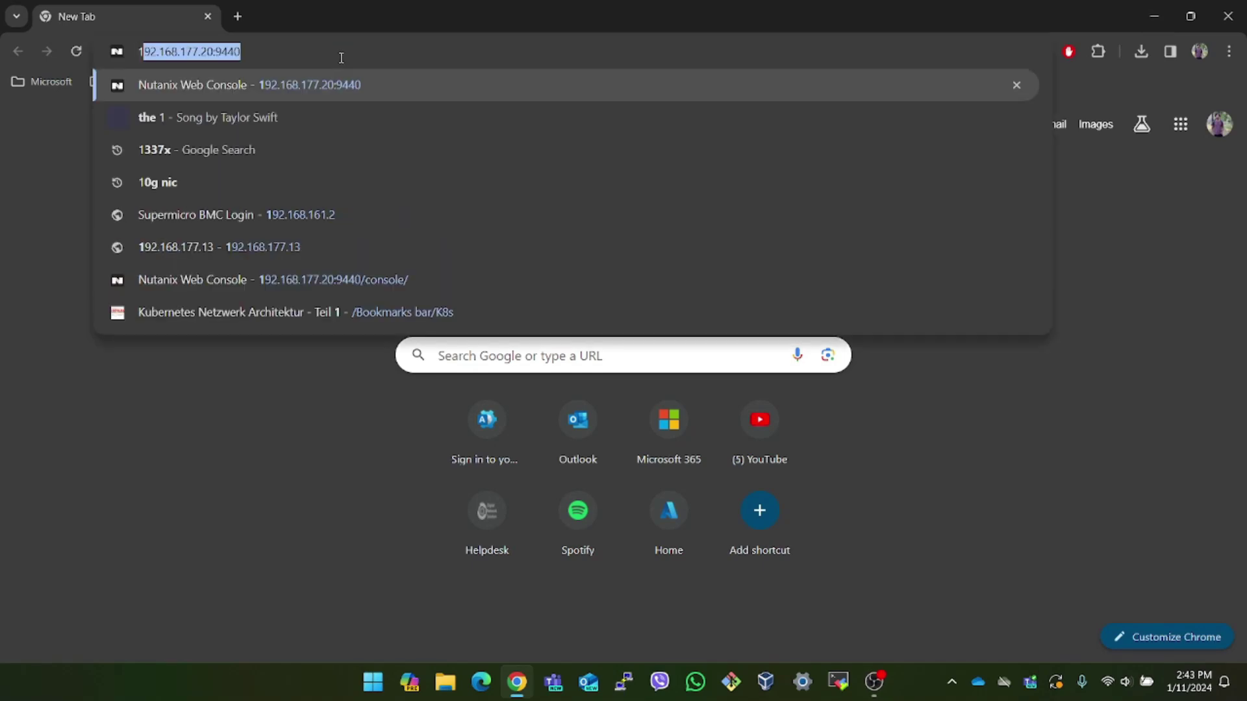
{"action": "type", "text": "por"}
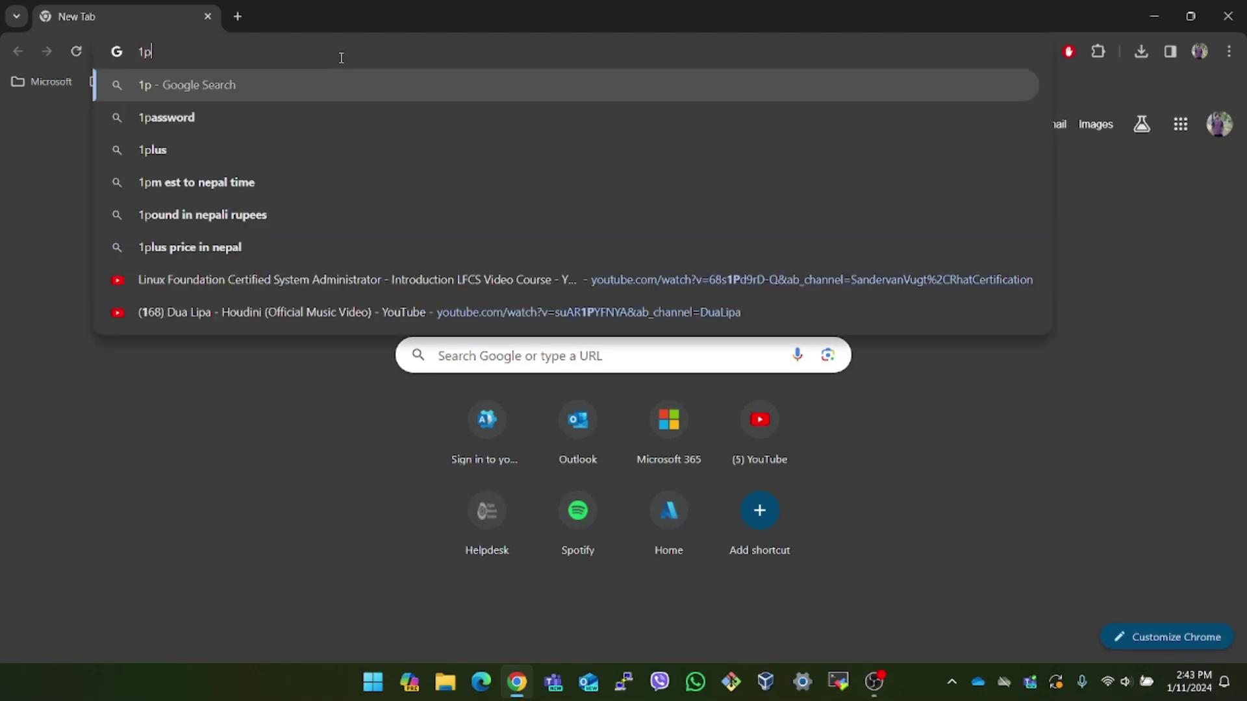
{"action": "key", "text": "BackSpace"}
{"action": "key", "text": "BackSpace"}
{"action": "key", "text": "BackSpace"}
{"action": "key", "text": "BackSpace"}
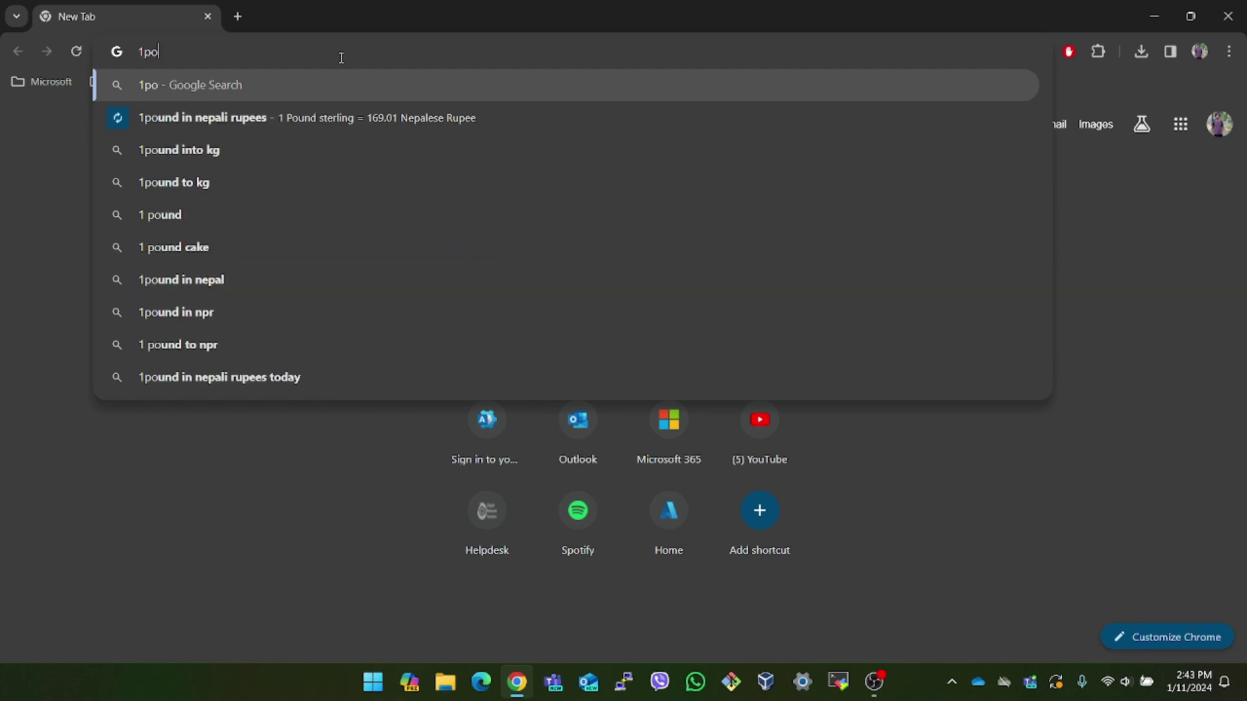
{"action": "type", "text": "porta"}
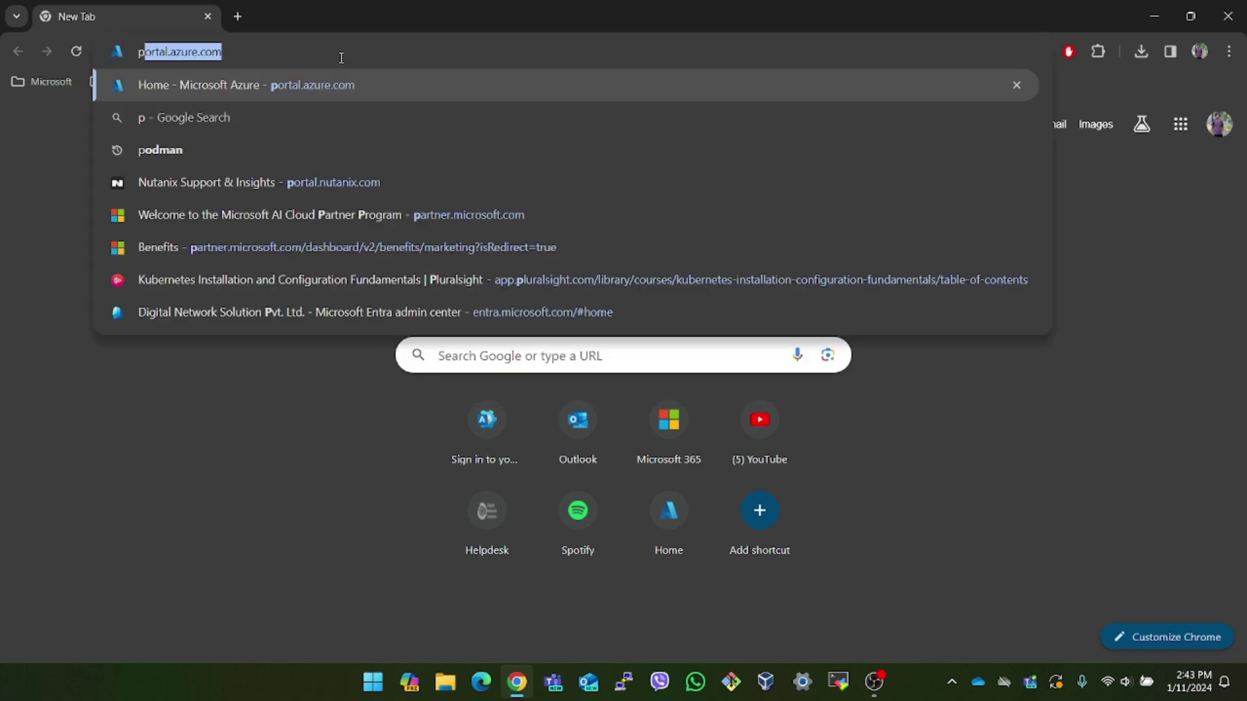
{"action": "type", "text": "l"}
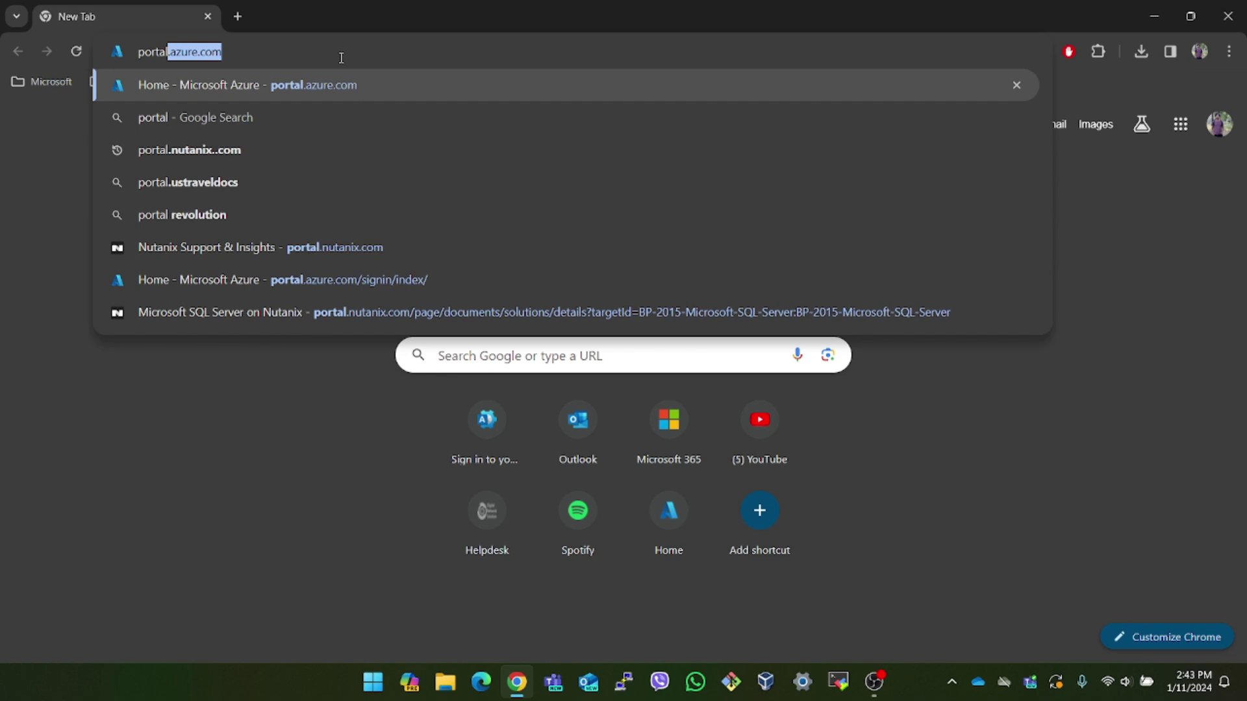
{"action": "type", "text": ".nutanix.com"}
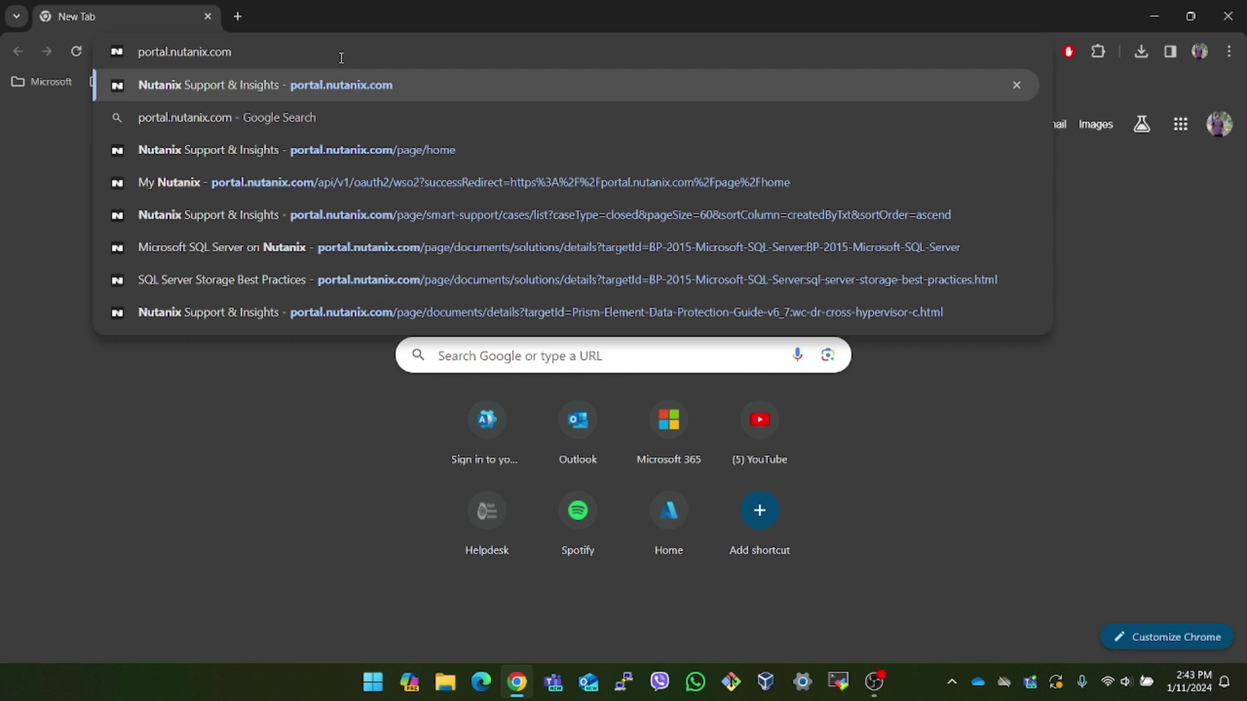
{"action": "key", "text": "Return"}
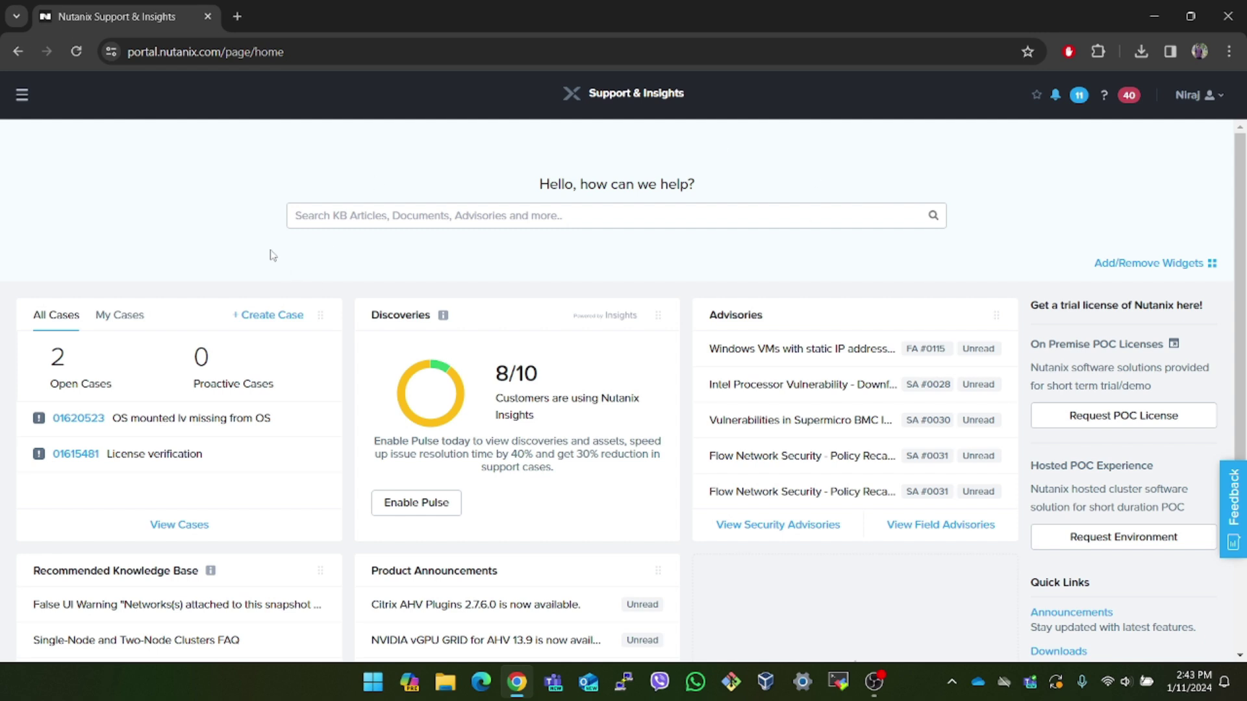
Step: Go to the portal's downloads and open the Move product page among the Essential Tools
{"action": "left_click", "coordinate": [21, 94]}
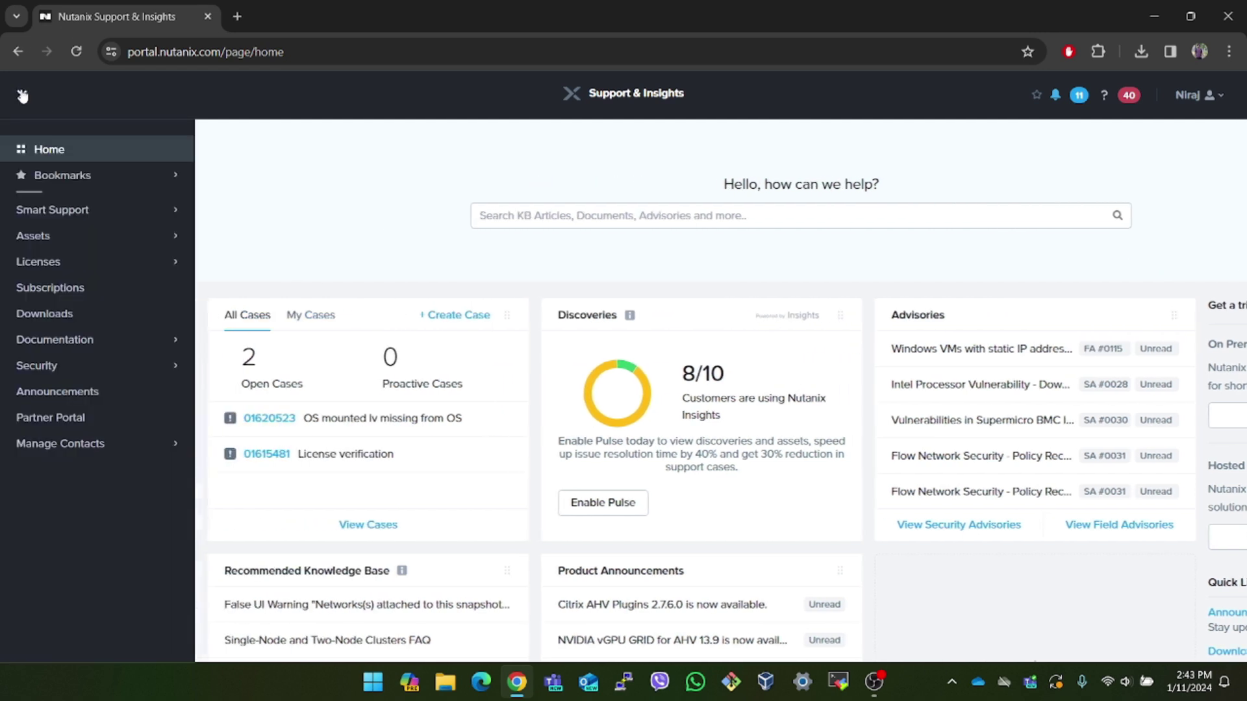
{"action": "left_click", "coordinate": [85, 329]}
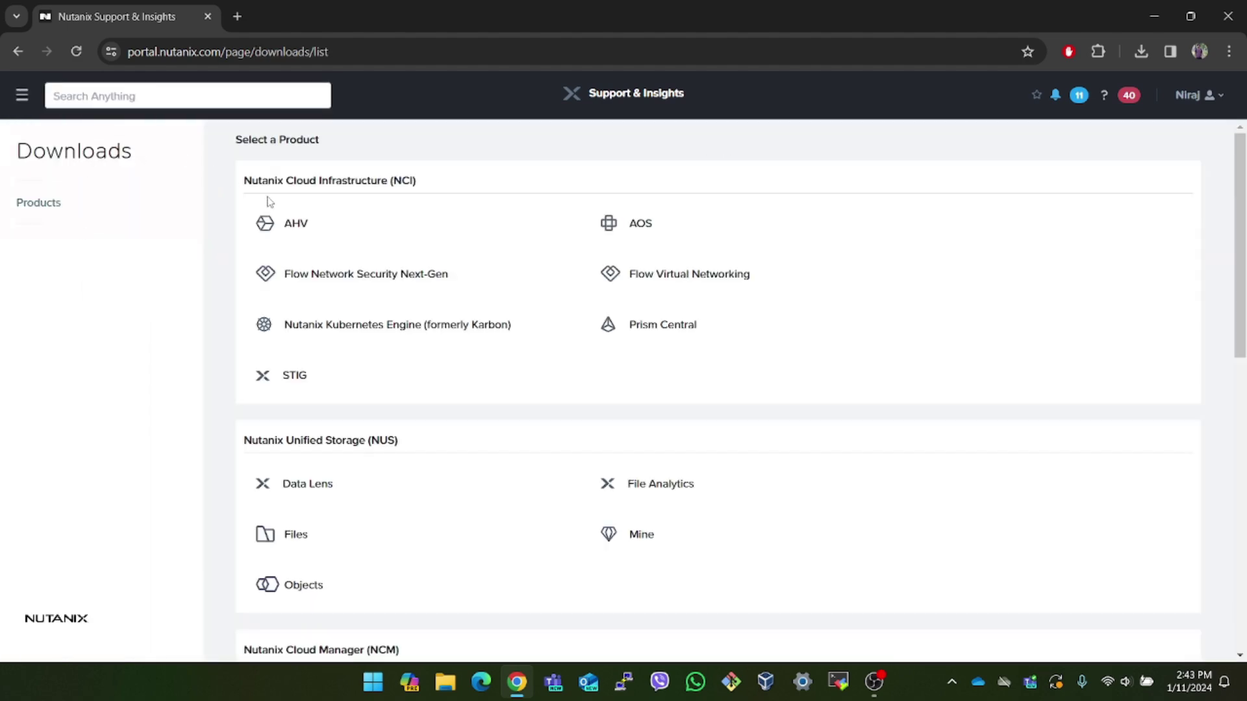
{"action": "scroll", "coordinate": [314, 272], "scroll_direction": "down", "scroll_amount": 6}
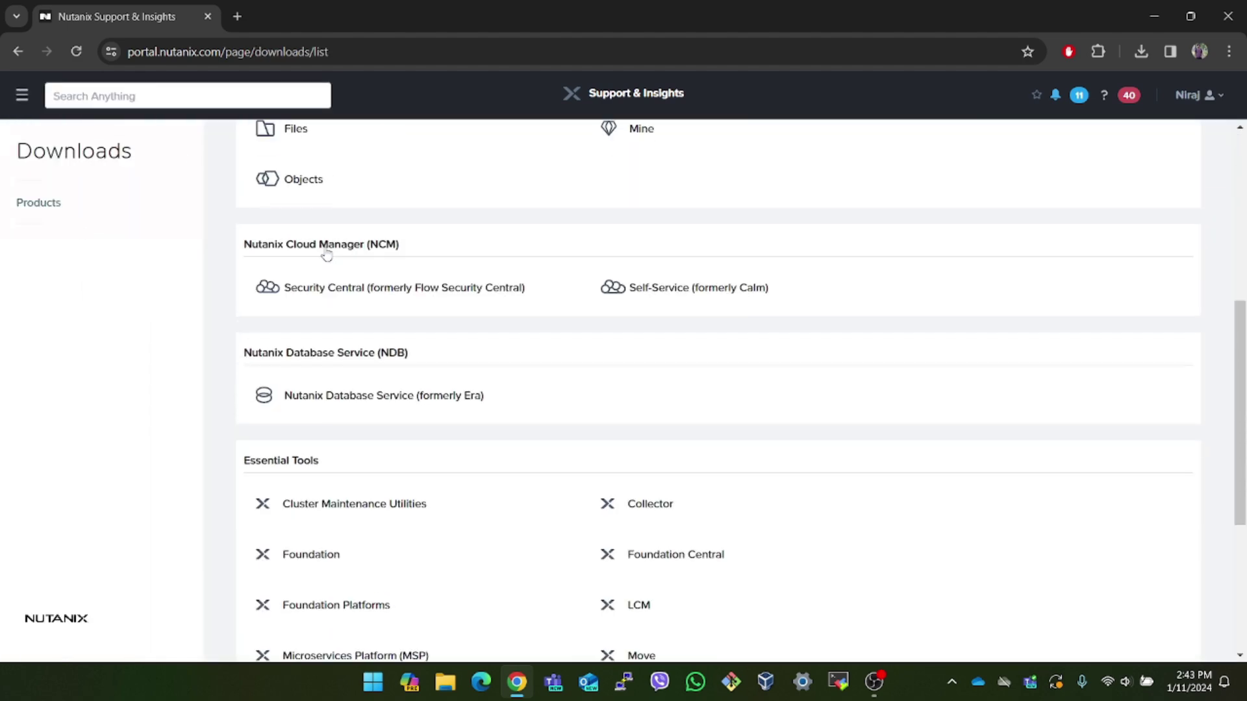
{"action": "scroll", "coordinate": [315, 186], "scroll_direction": "down", "scroll_amount": 4}
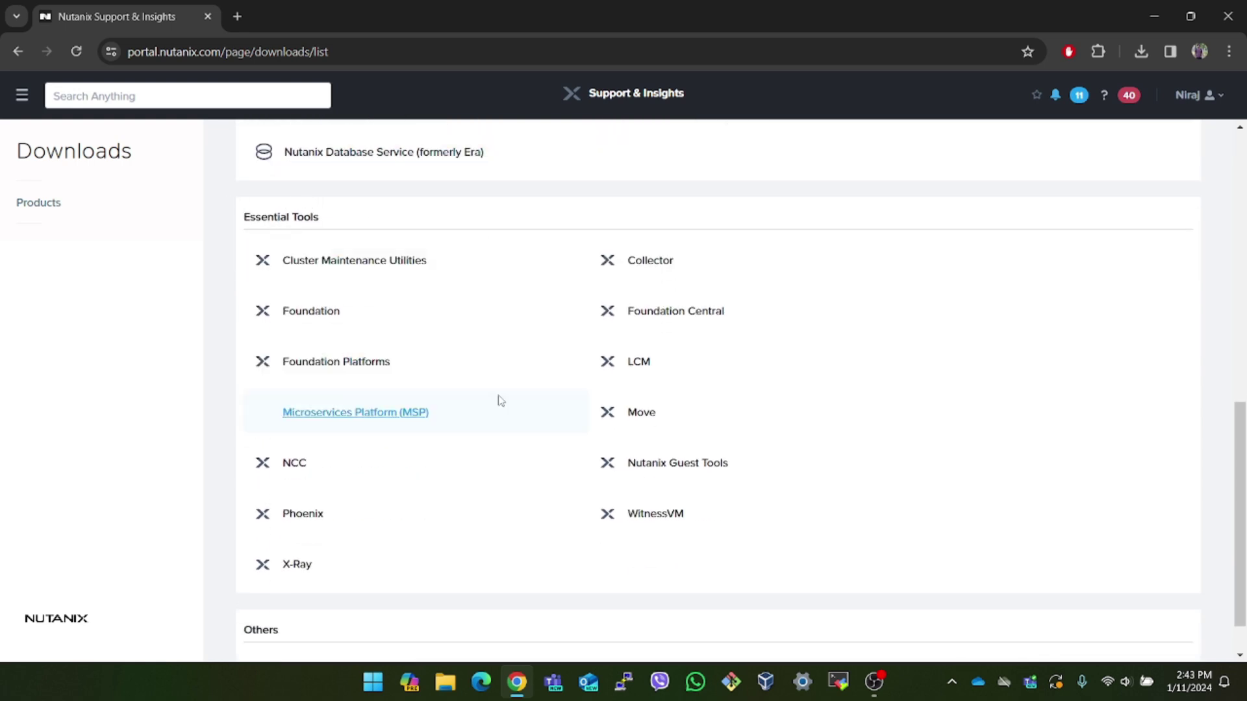
{"action": "left_click", "coordinate": [657, 415]}
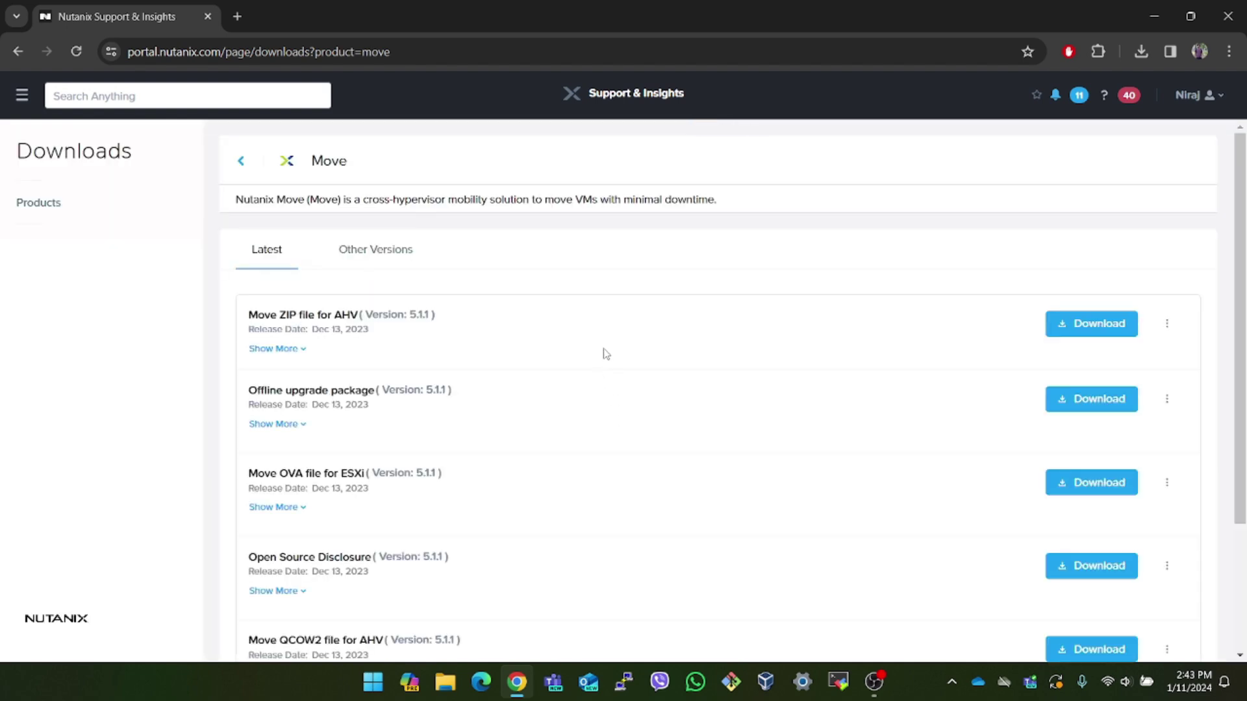
Step: Start downloading the Move QCOW2 file for AHV, version 5.1.1, and cancel the duplicate download
{"action": "scroll", "coordinate": [603, 355], "scroll_direction": "down", "scroll_amount": 1}
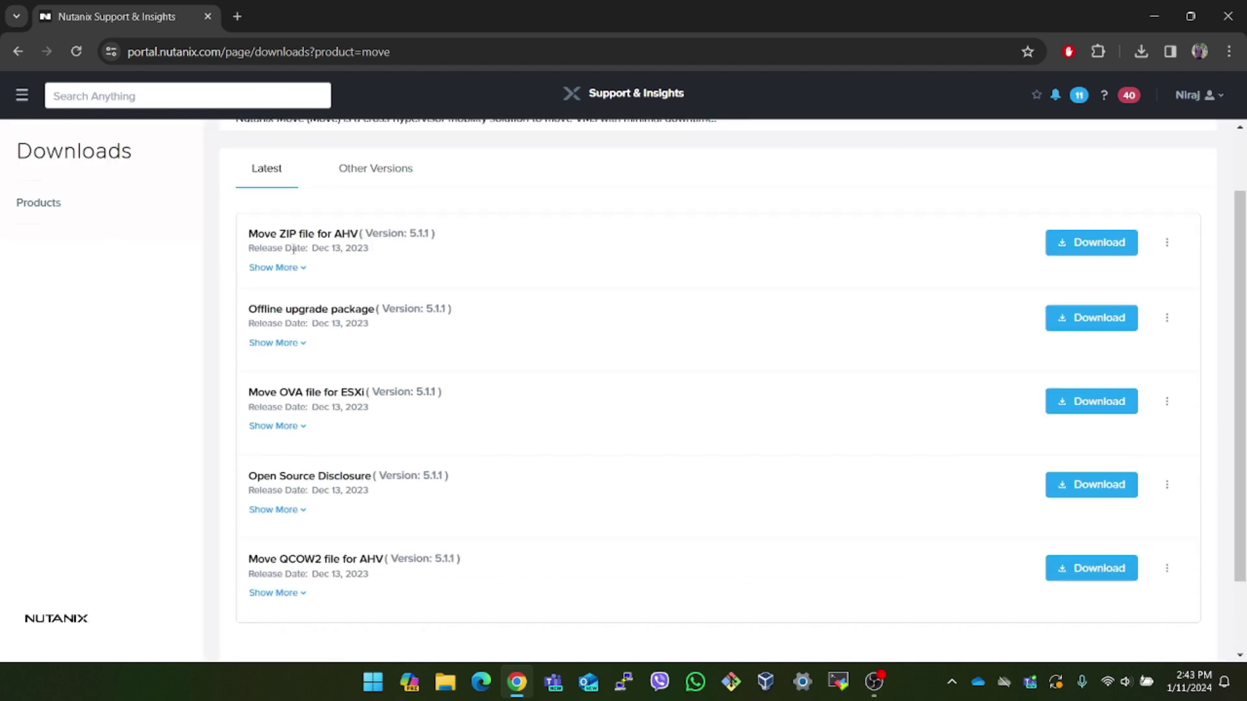
{"action": "right_click", "coordinate": [242, 559]}
{"action": "left_click", "coordinate": [240, 578]}
{"action": "left_click", "coordinate": [1072, 577]}
{"action": "left_click", "coordinate": [1137, 54]}
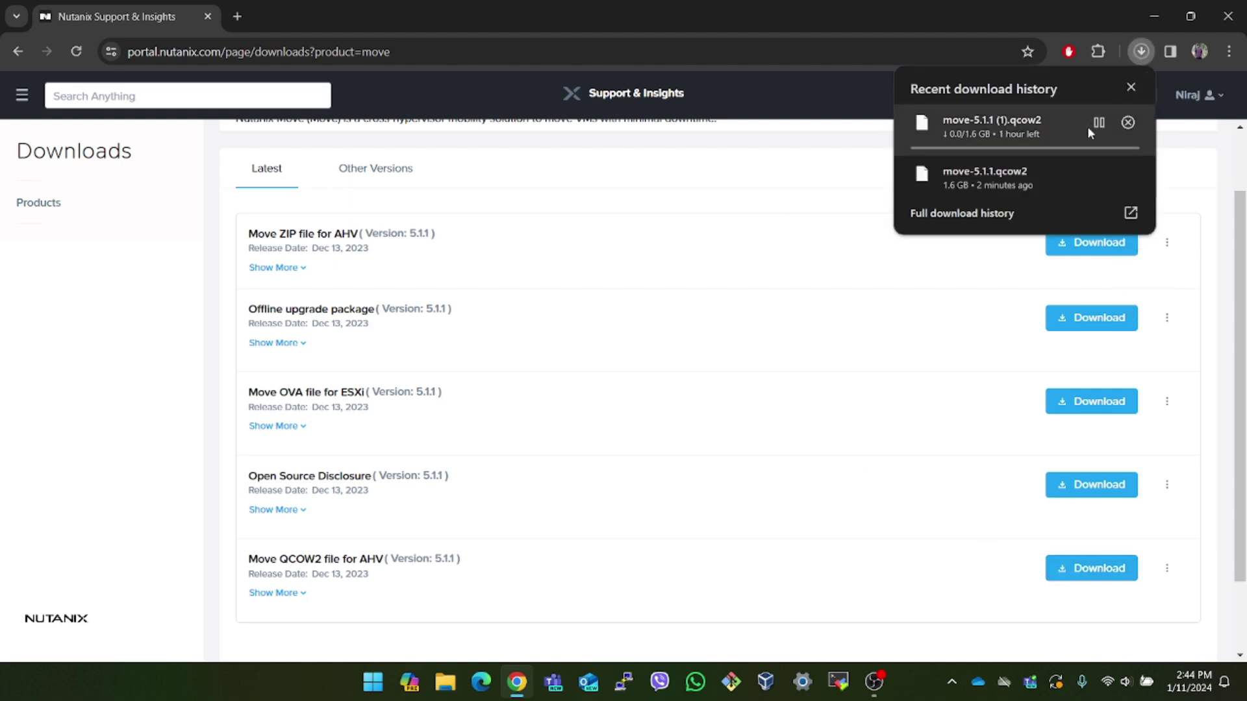
{"action": "mouse_move", "coordinate": [1027, 177]}
{"action": "left_click", "coordinate": [1119, 120]}
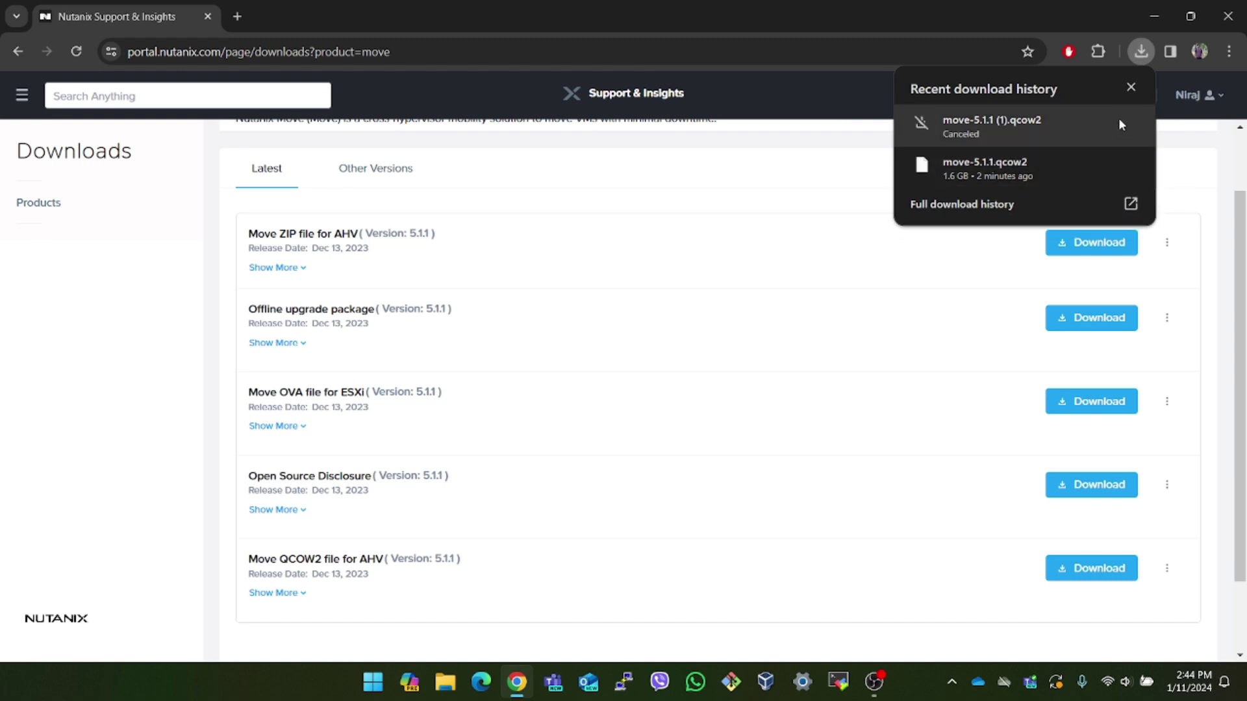
{"action": "left_click", "coordinate": [33, 104]}
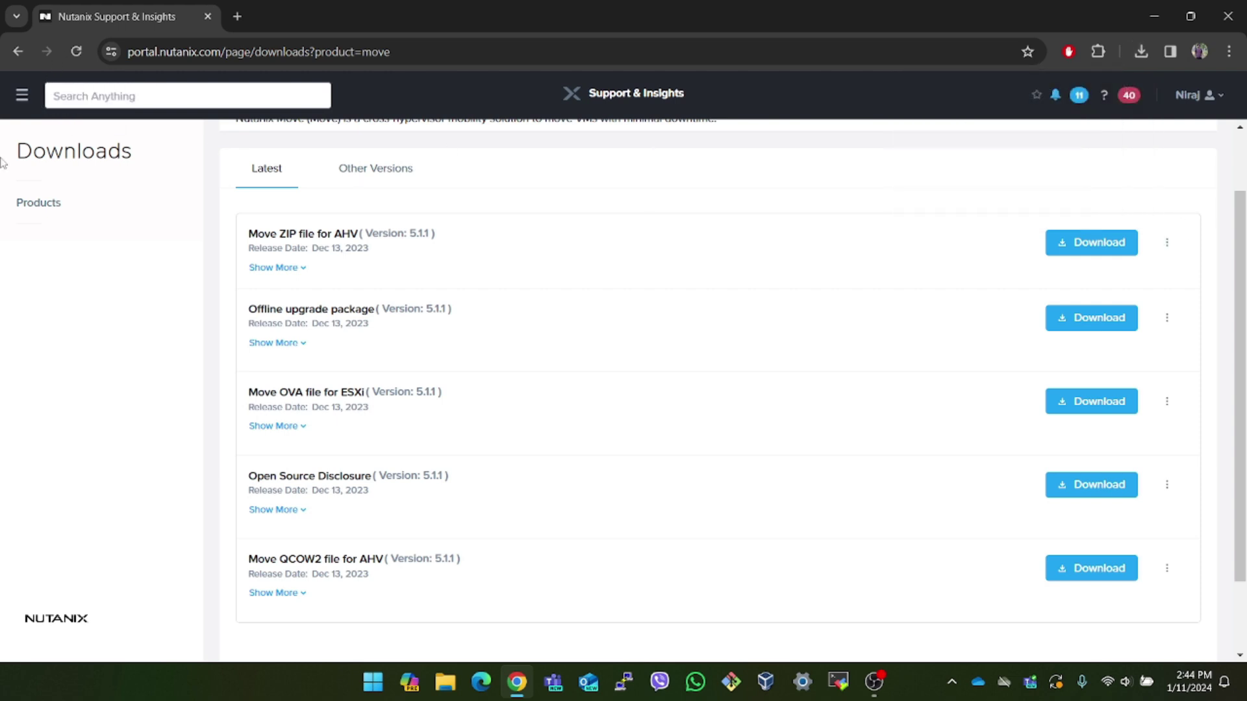
Step: Open the Prism Element console at 192.168.177.20:9440 in a new tab and go to its image configuration settings
{"action": "left_click", "coordinate": [238, 17]}
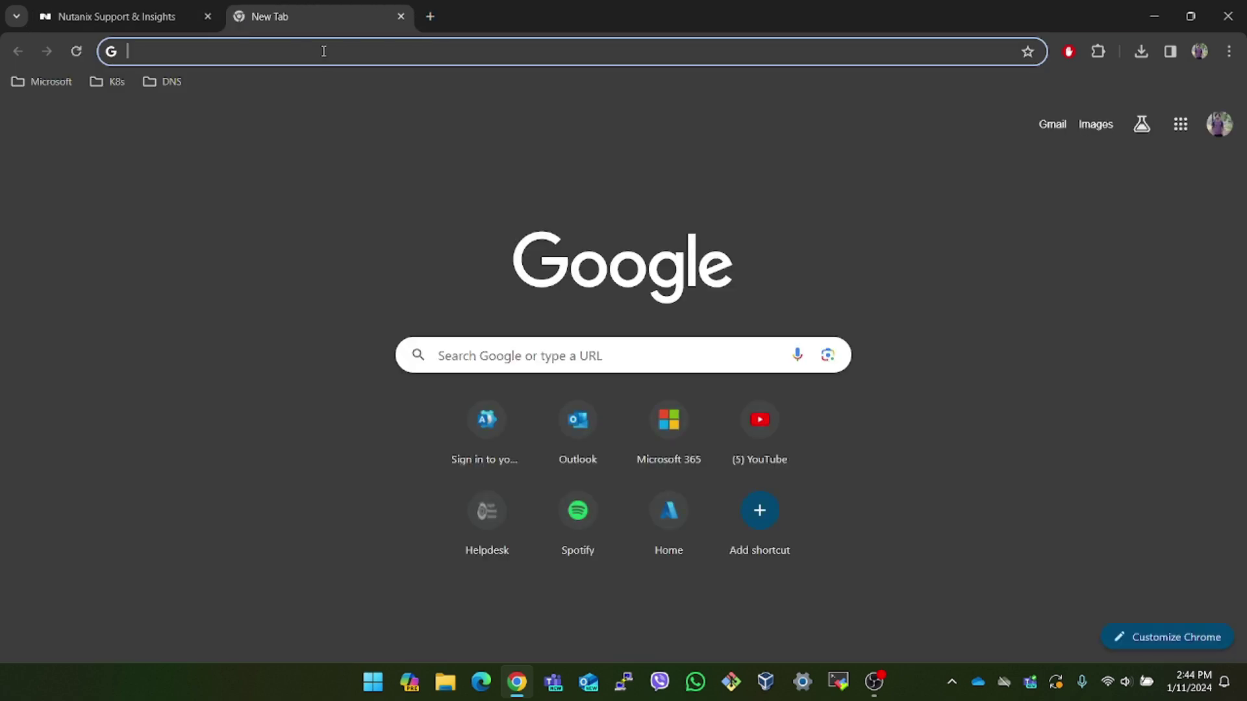
{"action": "type", "text": "192.16"}
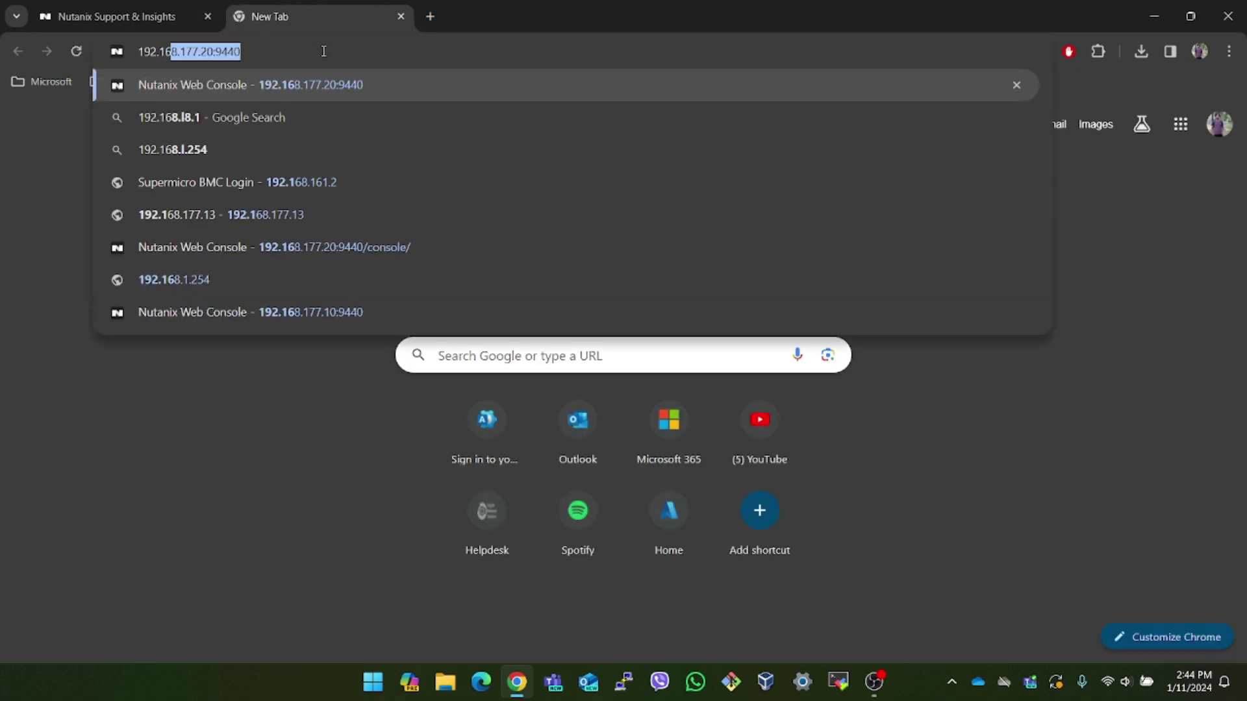
{"action": "key", "text": "Return"}
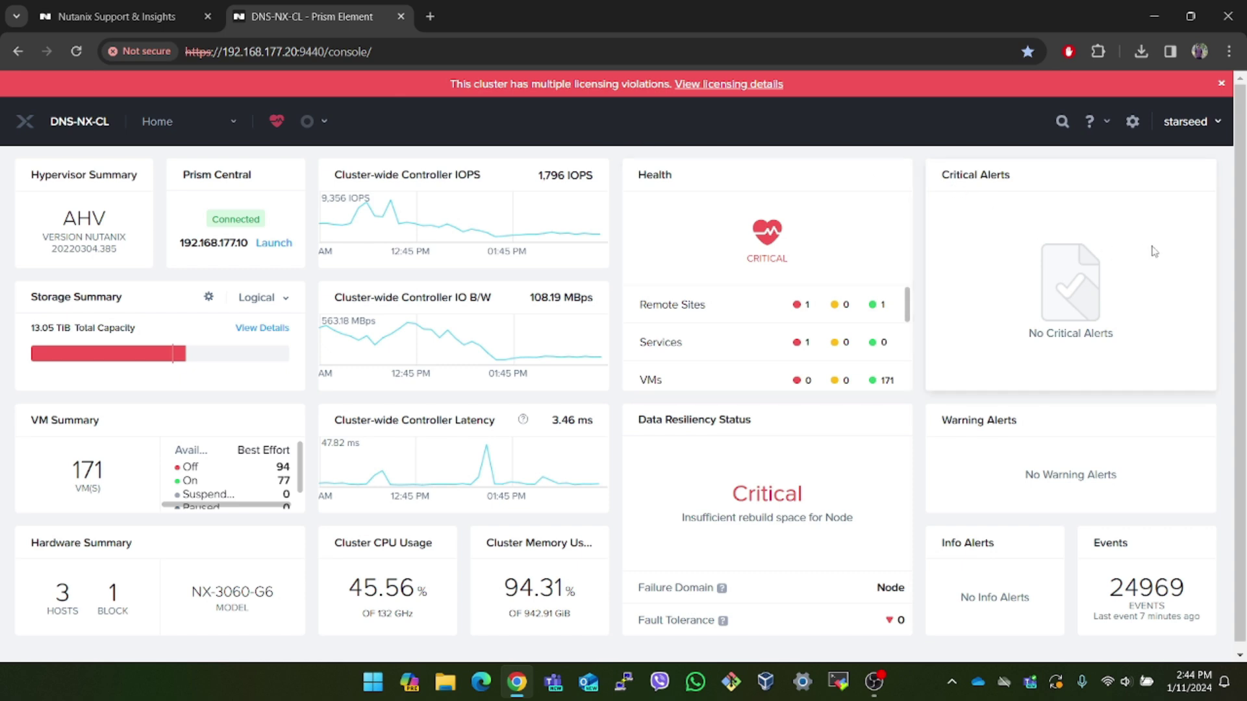
{"action": "left_click", "coordinate": [1132, 122]}
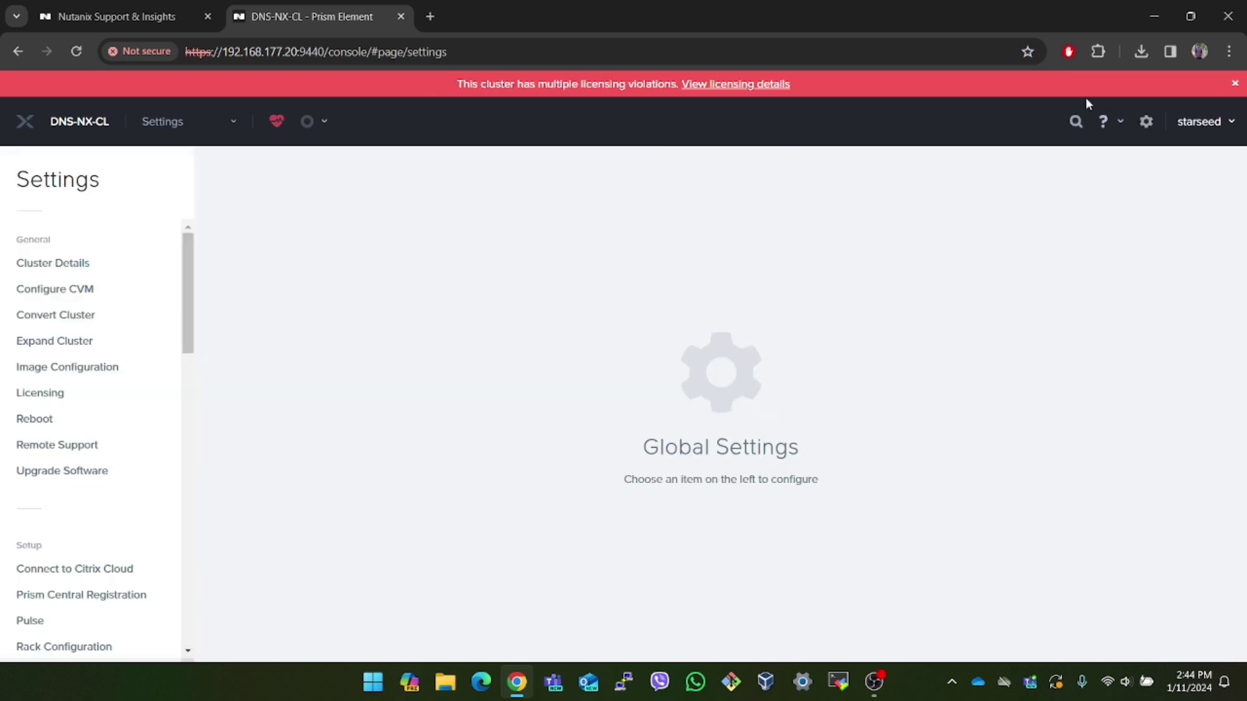
{"action": "left_click", "coordinate": [57, 374]}
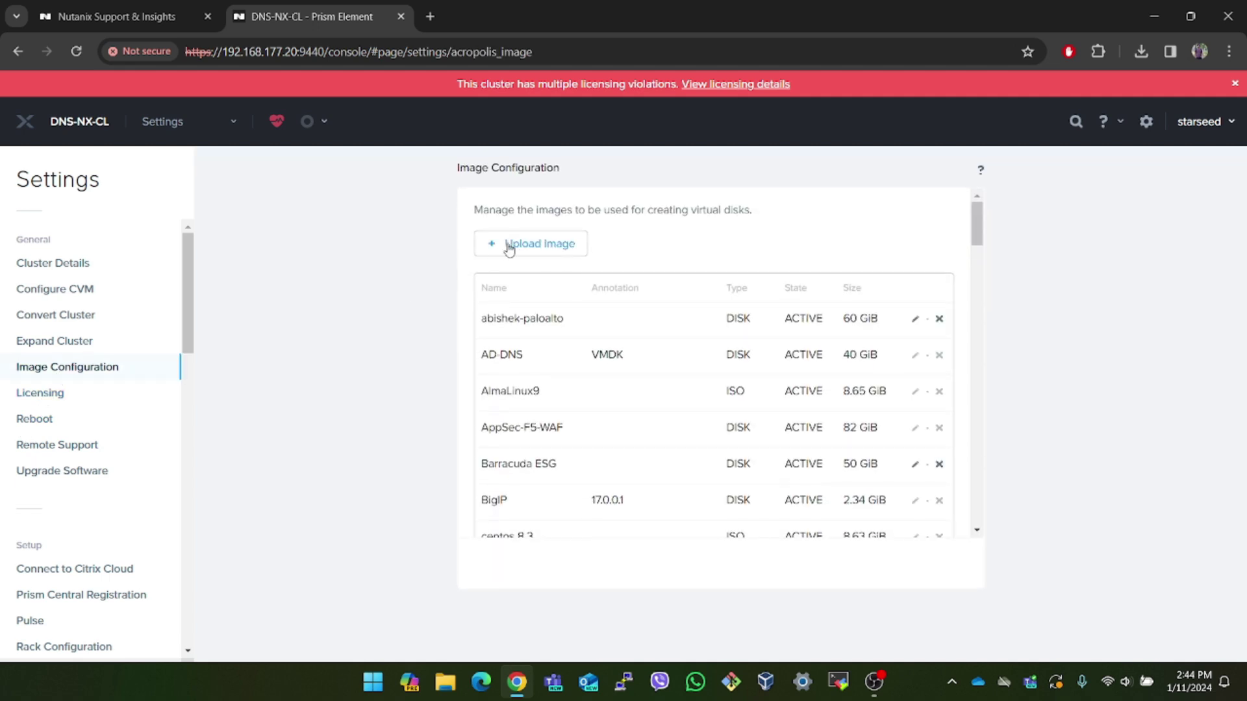
Step: Start a new image named Nutanix Move with image type DISK and storage container VM_DATA_CONTAINER
{"action": "left_click", "coordinate": [509, 246]}
{"action": "left_click", "coordinate": [571, 238]}
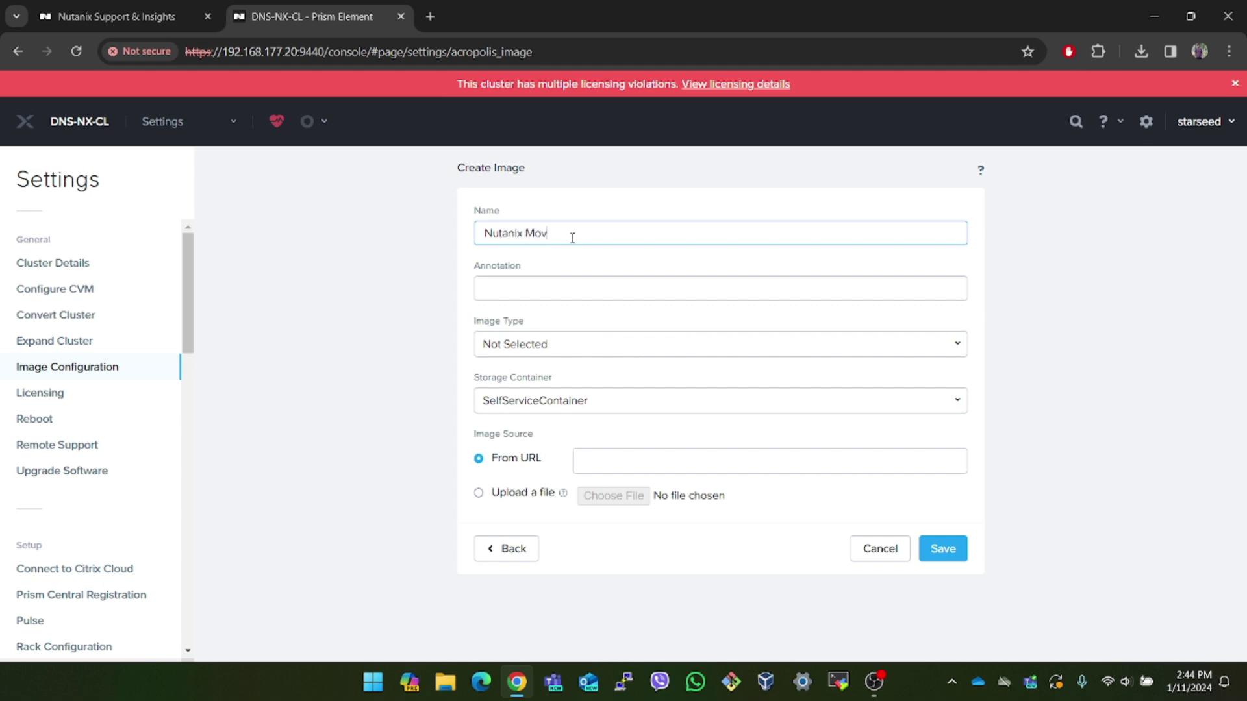
{"action": "left_click", "coordinate": [598, 343]}
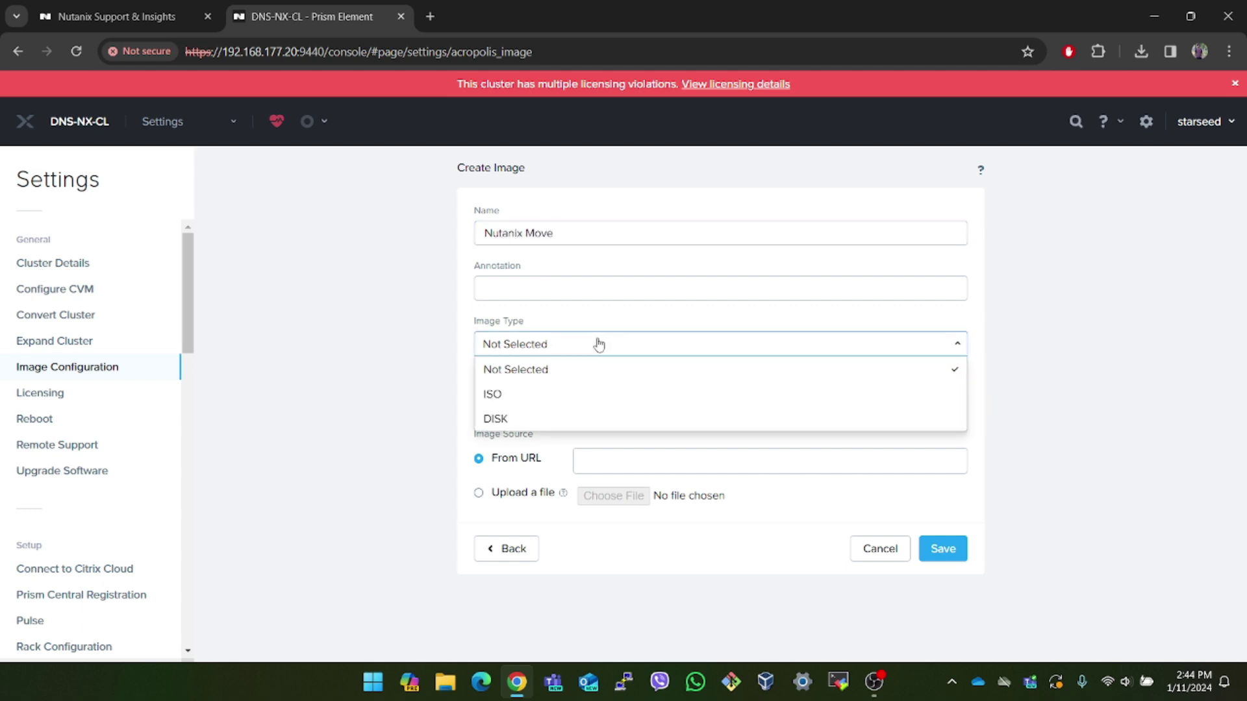
{"action": "left_click", "coordinate": [530, 417]}
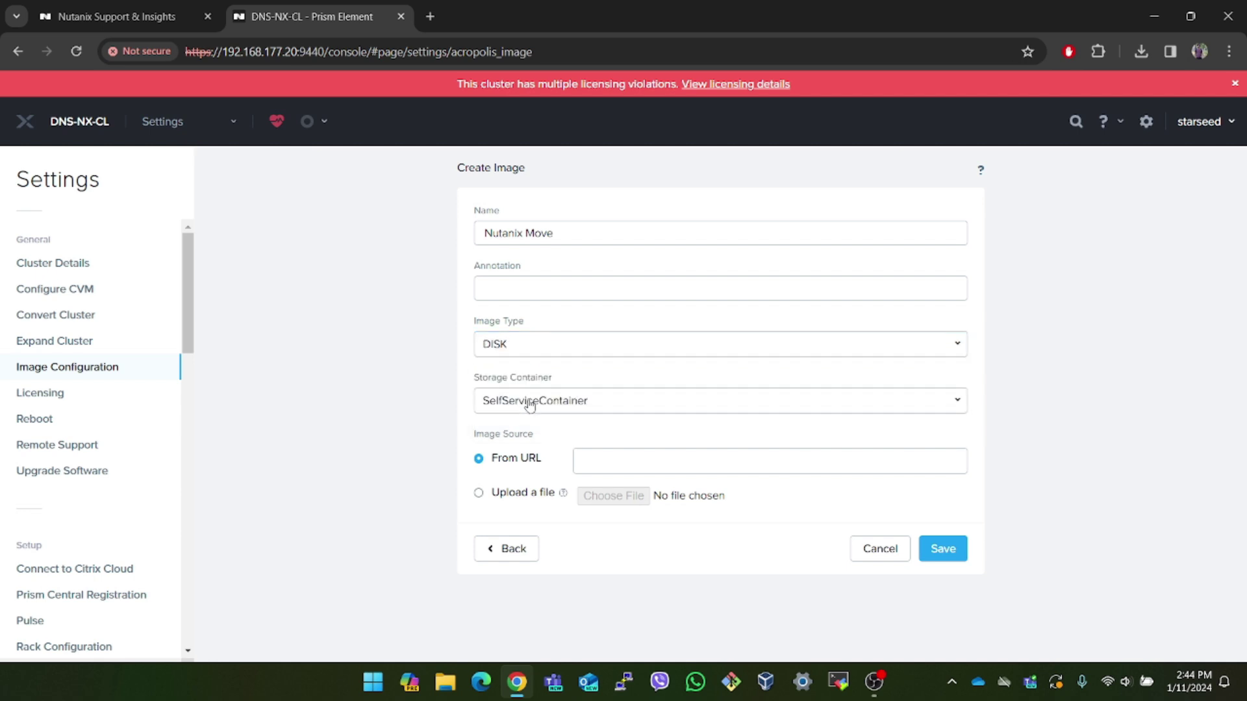
{"action": "left_click", "coordinate": [530, 403]}
{"action": "scroll", "coordinate": [623, 480], "scroll_direction": "down", "scroll_amount": 4}
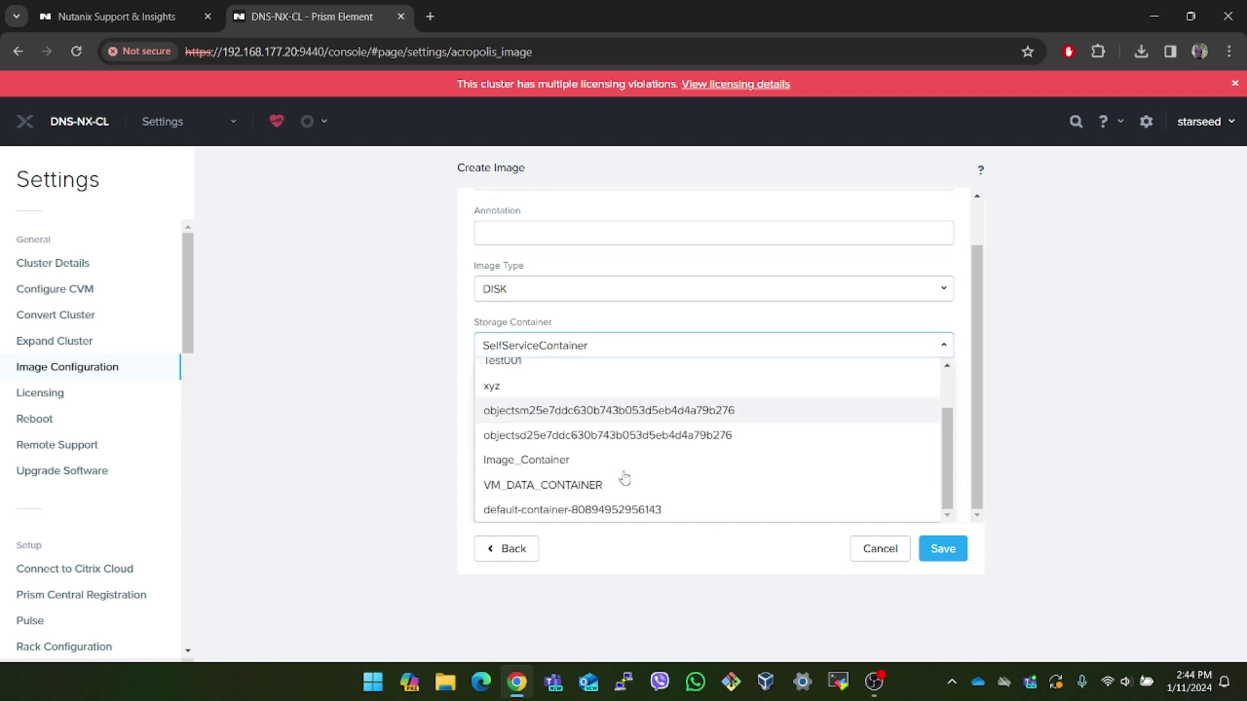
{"action": "left_click", "coordinate": [525, 487]}
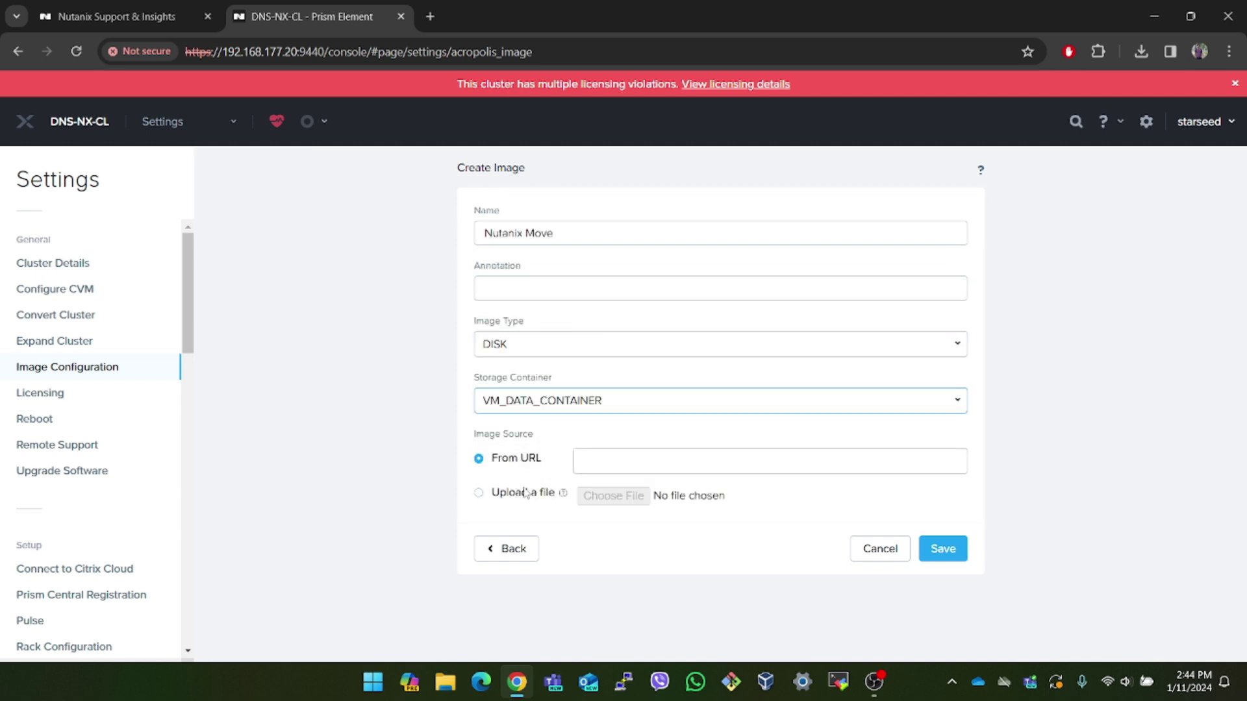
Step: Set the image source to the uploaded file move-5.1.1.qcow2 from the Downloads folder and save the image
{"action": "left_click", "coordinate": [479, 494]}
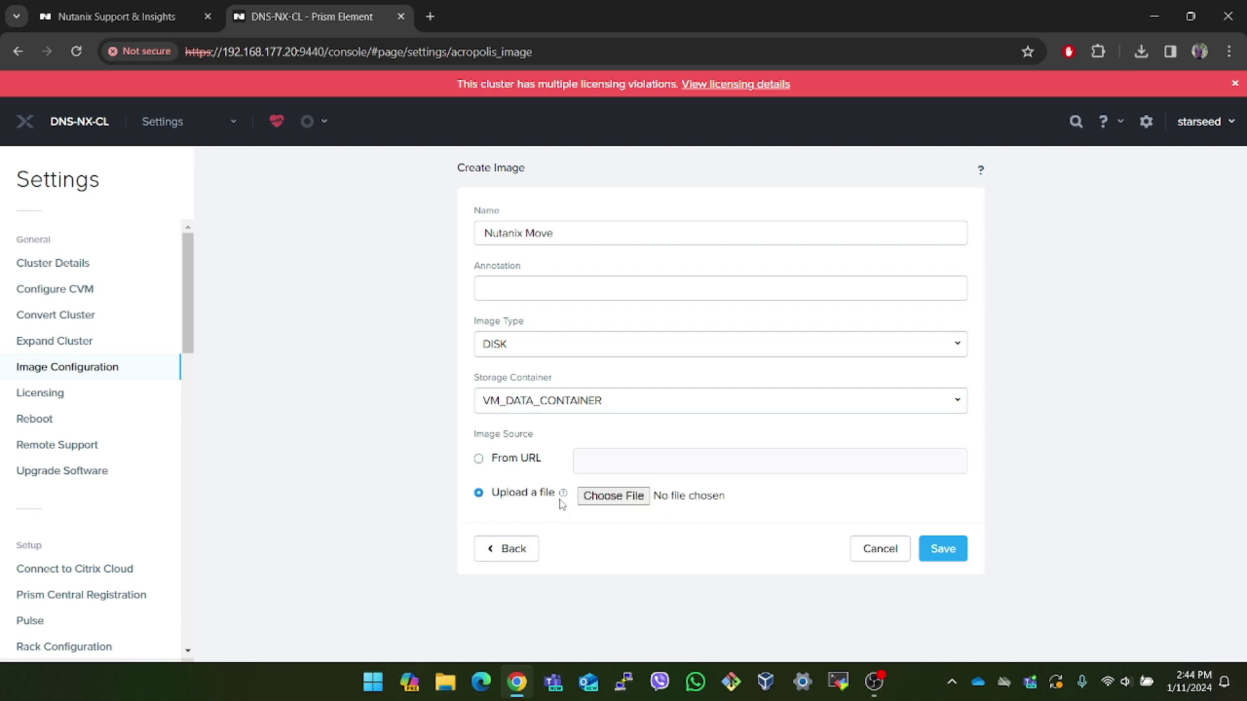
{"action": "left_click", "coordinate": [596, 499]}
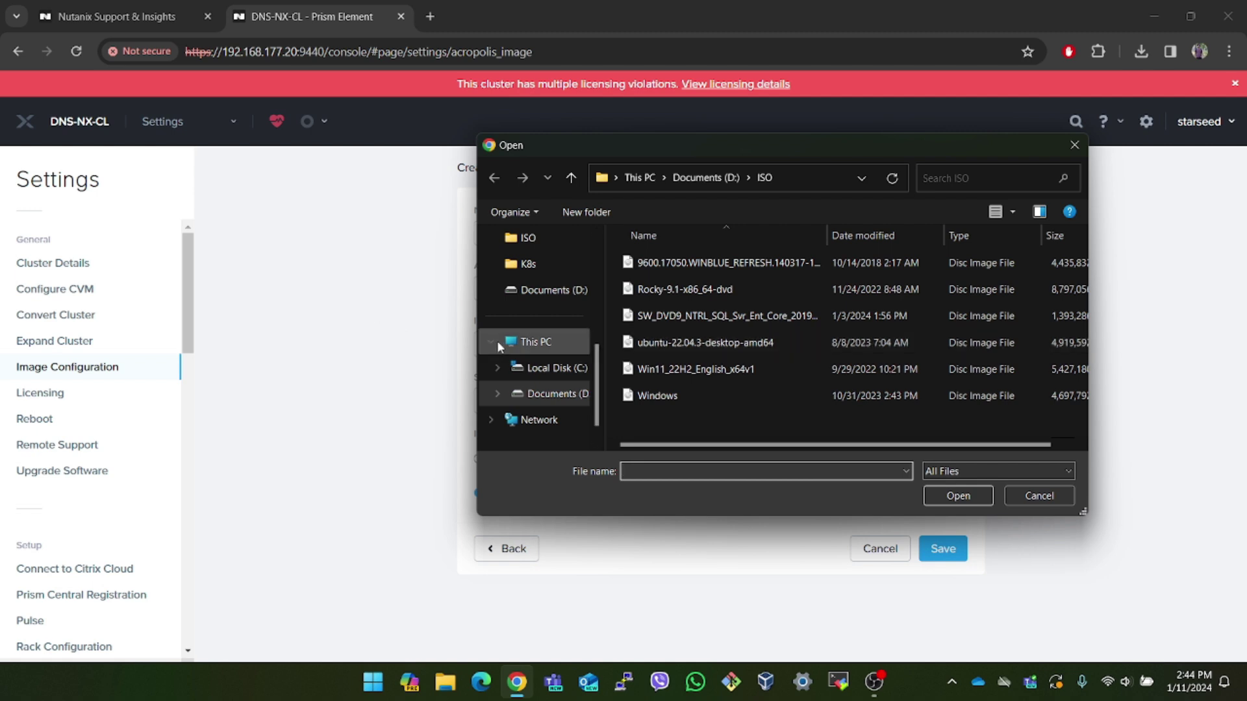
{"action": "scroll", "coordinate": [523, 355], "scroll_direction": "down", "scroll_amount": 1}
{"action": "scroll", "coordinate": [522, 353], "scroll_direction": "up", "scroll_amount": 3}
{"action": "left_click", "coordinate": [528, 348]}
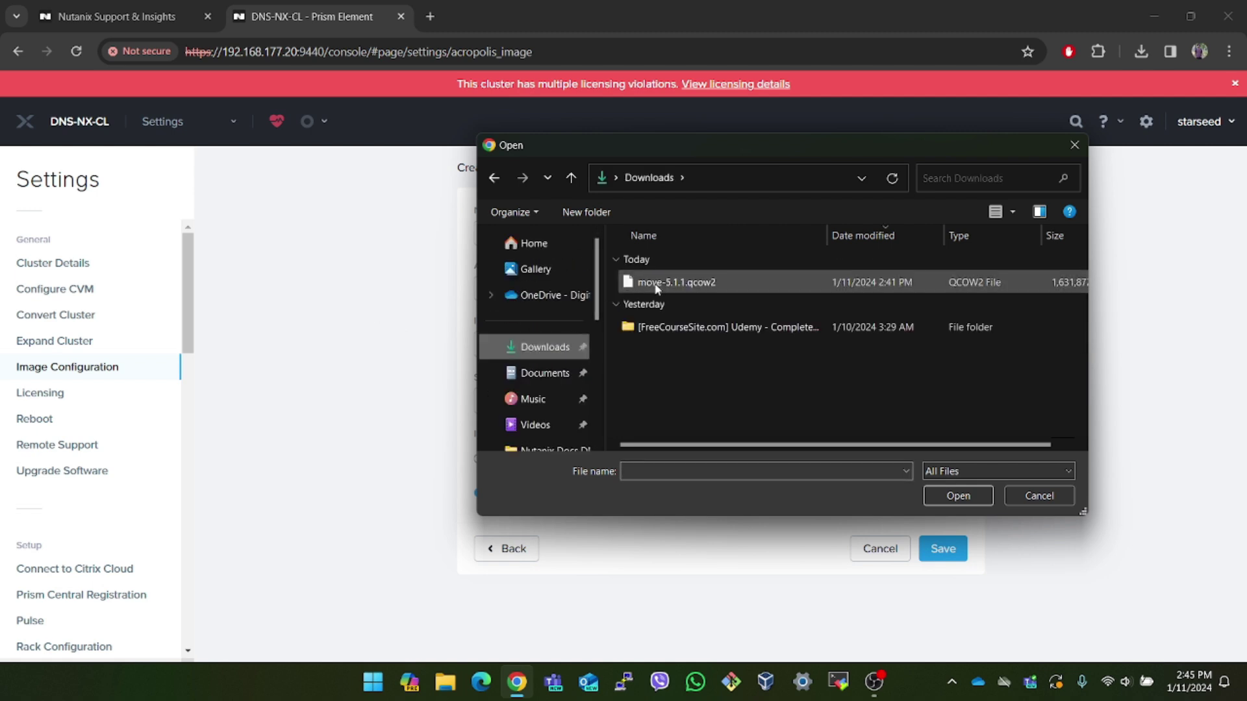
{"action": "left_click", "coordinate": [657, 289]}
{"action": "left_click", "coordinate": [958, 495]}
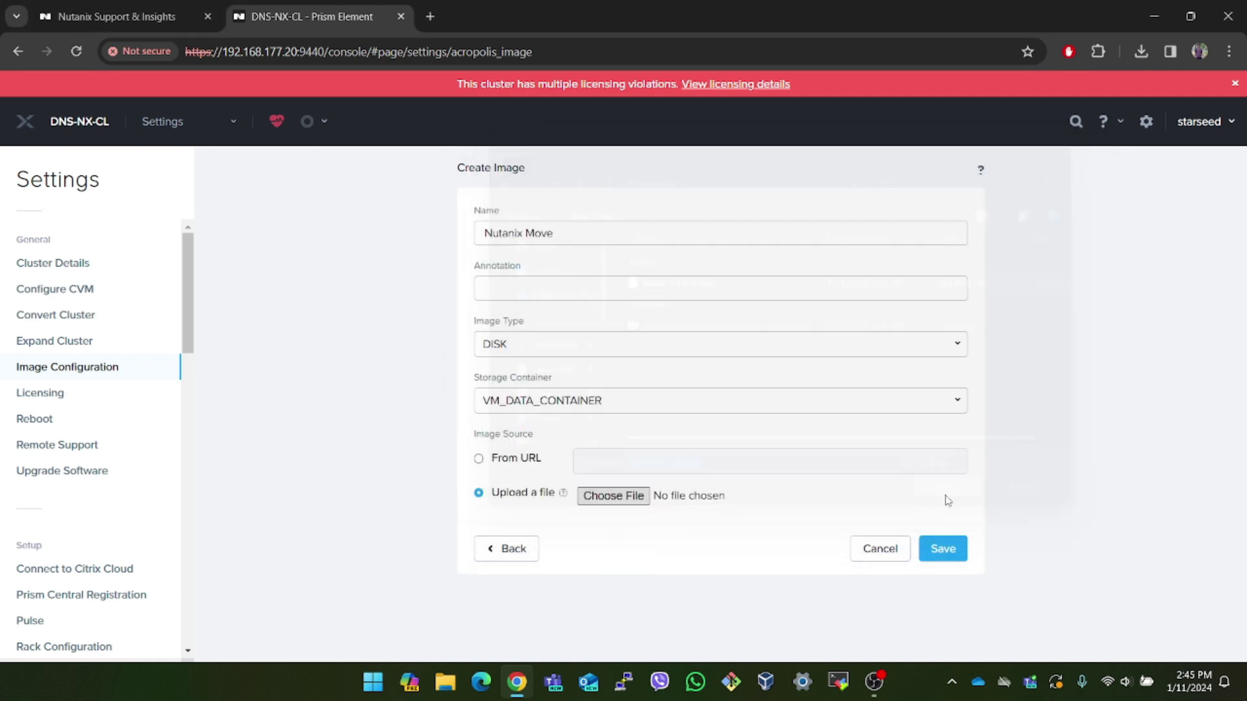
{"action": "left_click", "coordinate": [950, 546]}
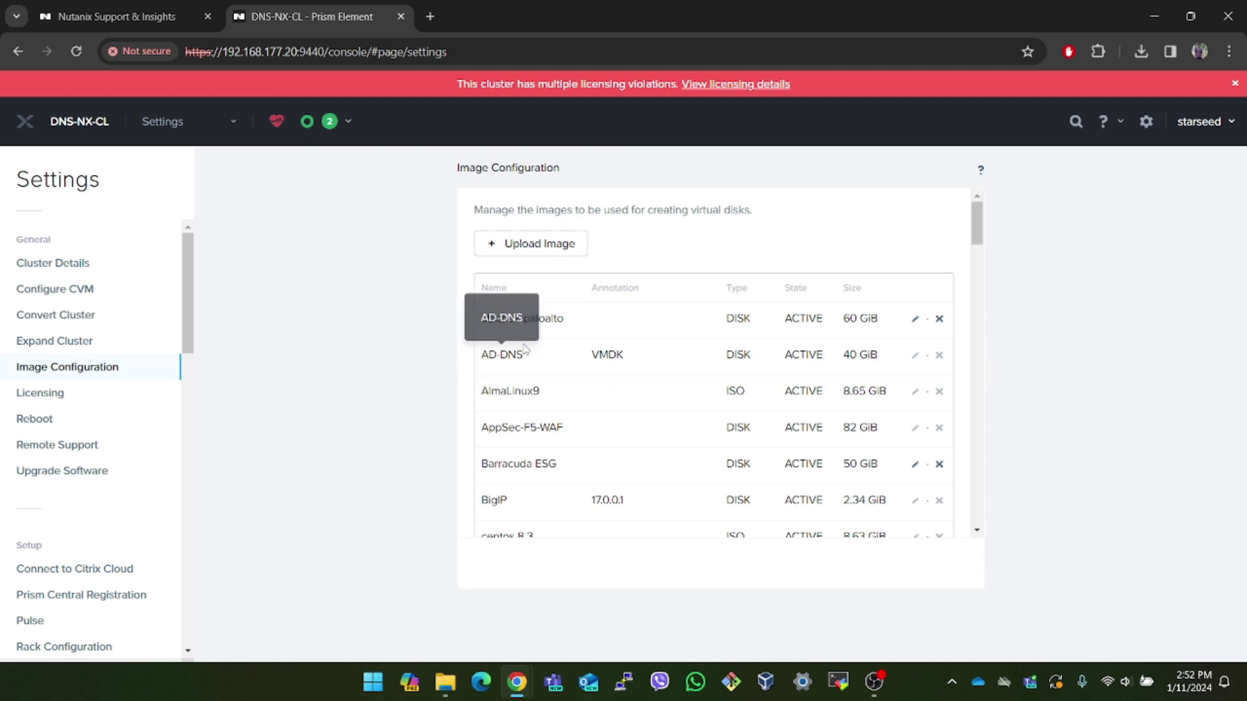
Step: Check the image list for the Nutanix Move entry and its state
{"action": "scroll", "coordinate": [525, 348], "scroll_direction": "down", "scroll_amount": 6}
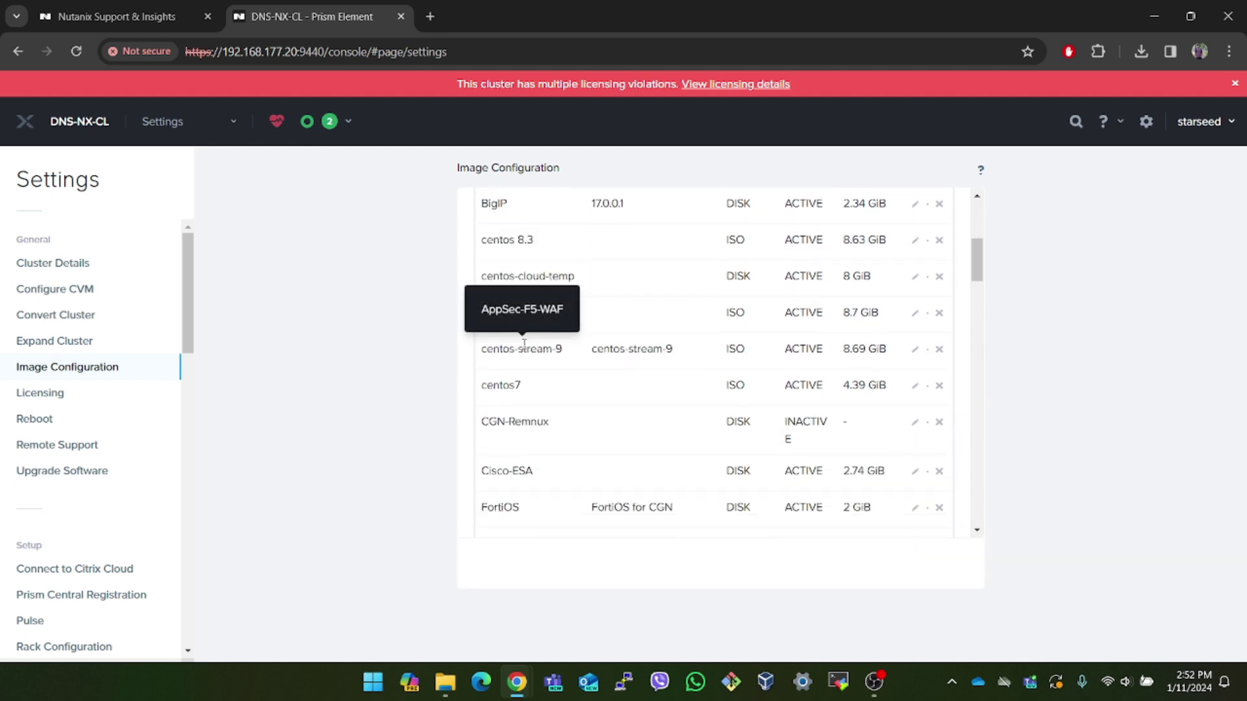
{"action": "scroll", "coordinate": [524, 344], "scroll_direction": "down", "scroll_amount": 9}
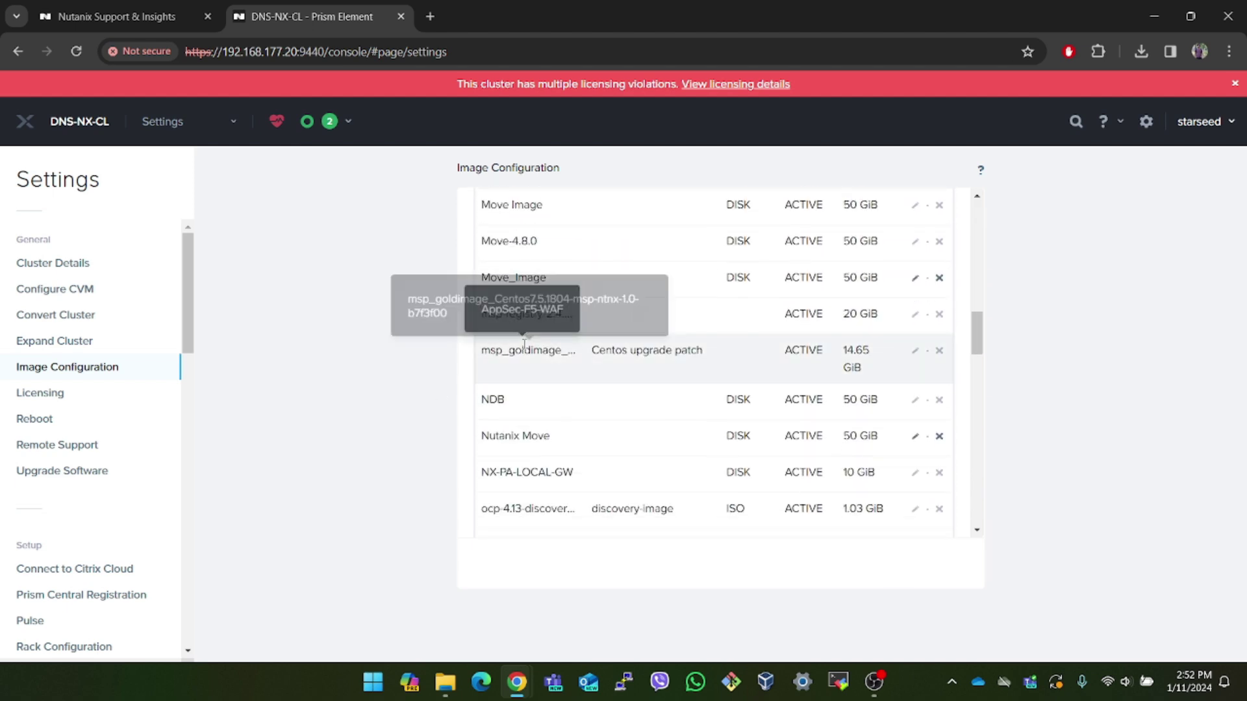
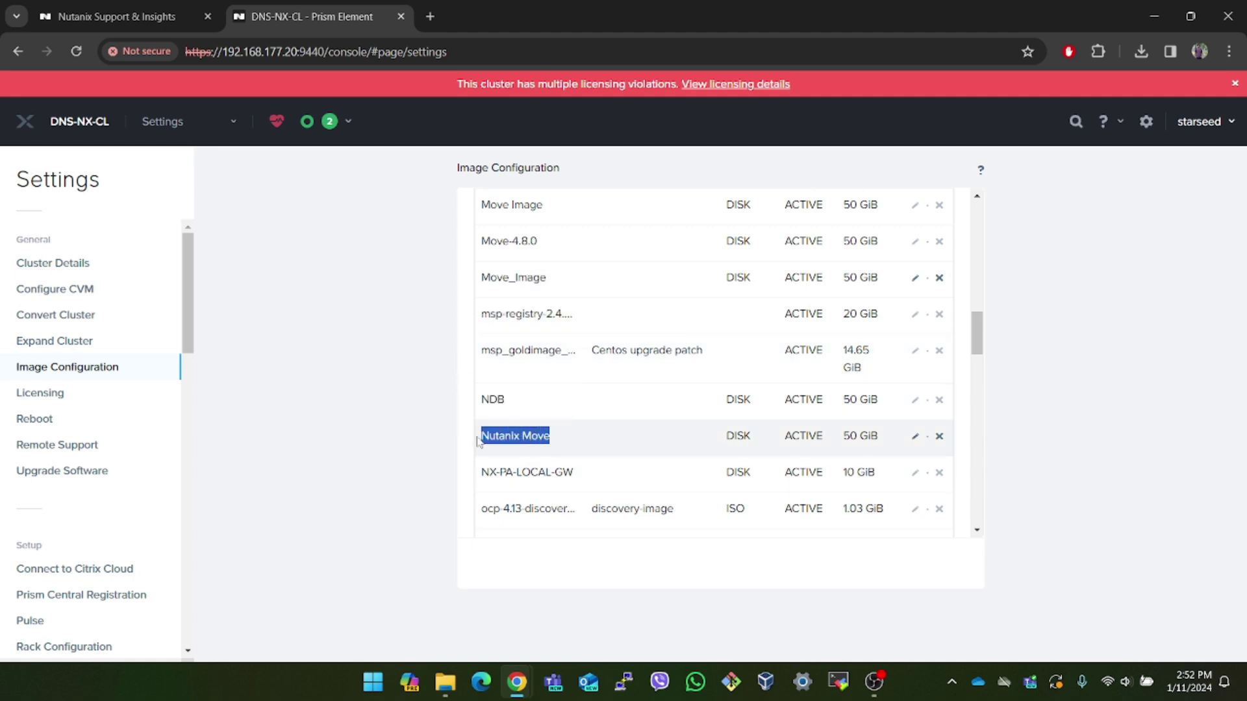
{"action": "left_click", "coordinate": [446, 442]}
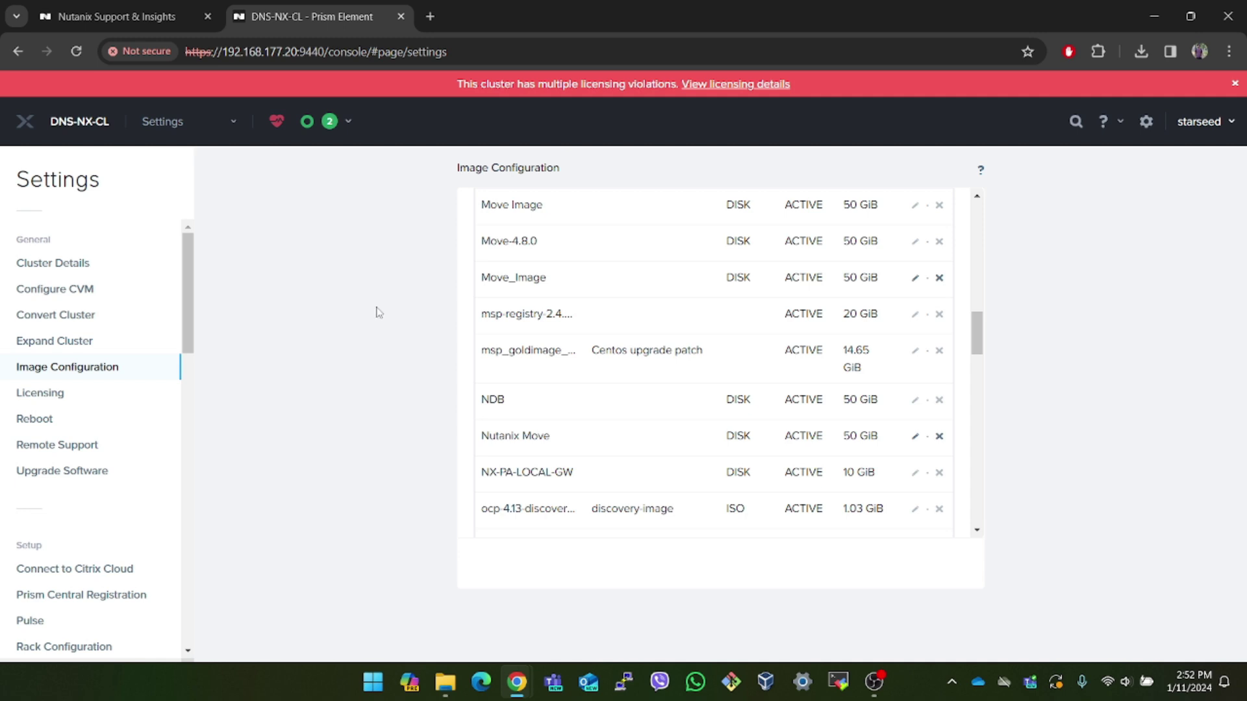
Step: Start creating a new VM named Move Nutanix with its timezone set to (UTC + 05:45) Asia/Katmandu
{"action": "left_click", "coordinate": [179, 133]}
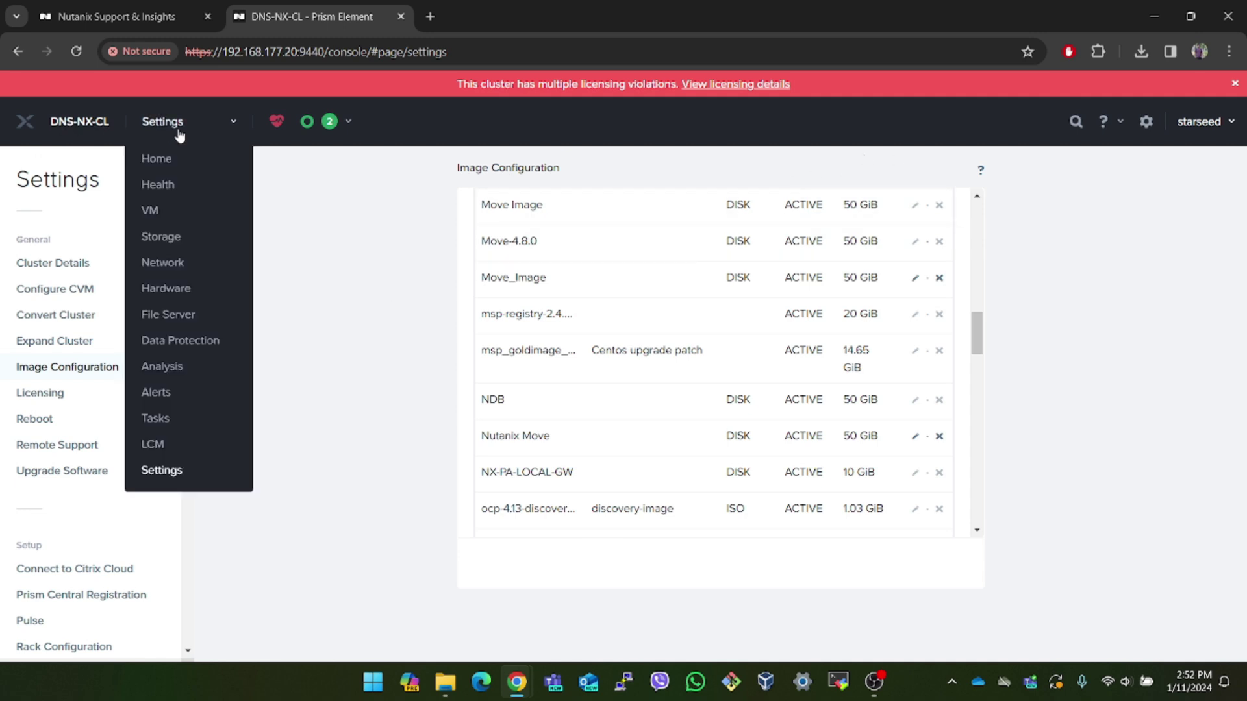
{"action": "left_click", "coordinate": [151, 210]}
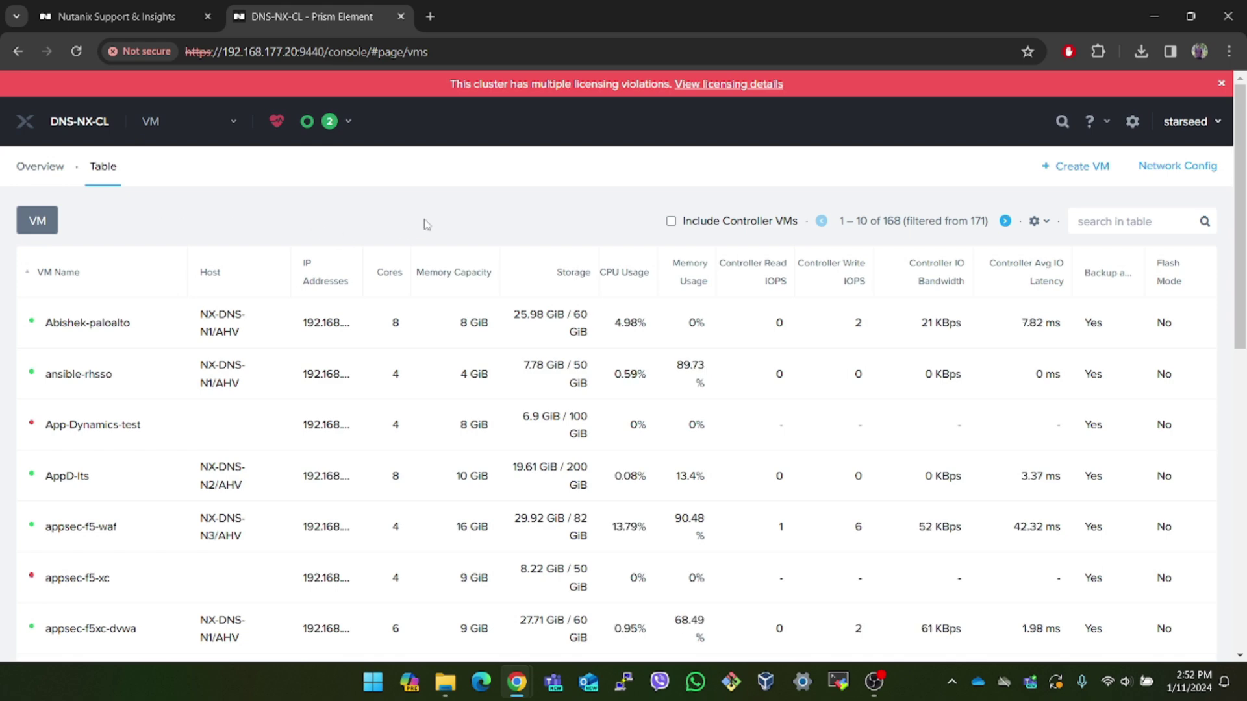
{"action": "left_click", "coordinate": [1128, 162]}
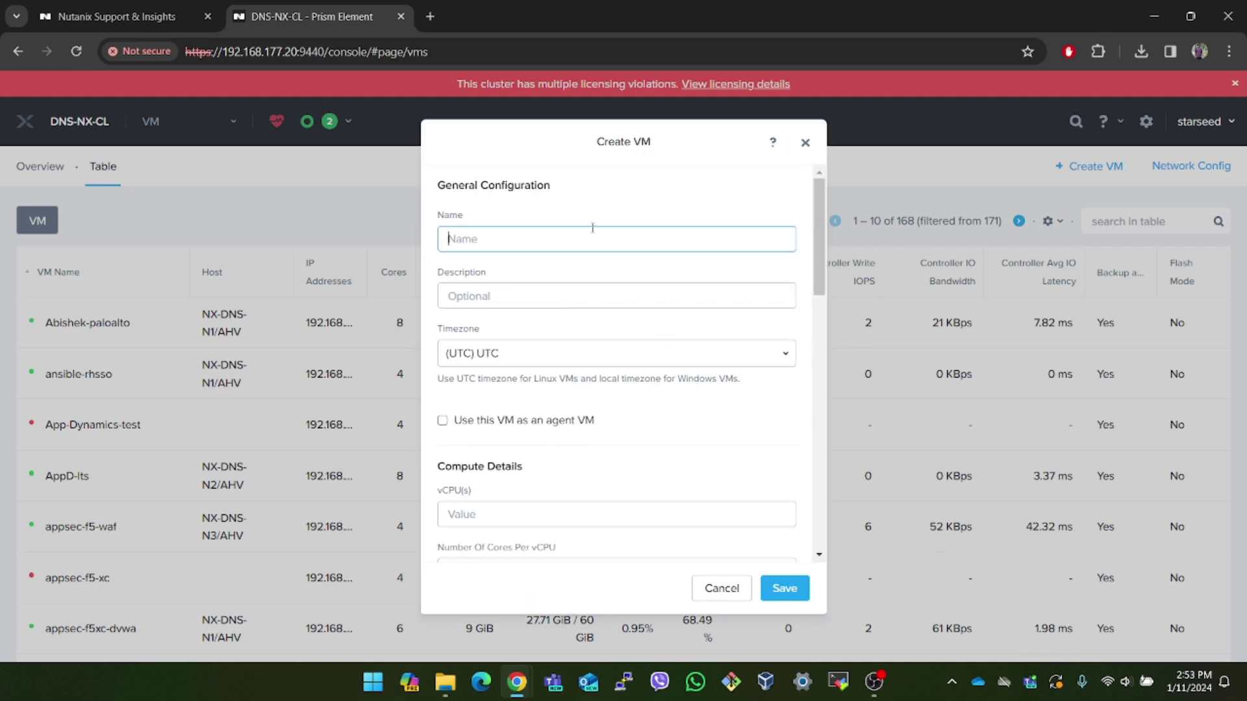
{"action": "type", "text": "Move Nutanix"}
{"action": "left_click", "coordinate": [588, 359]}
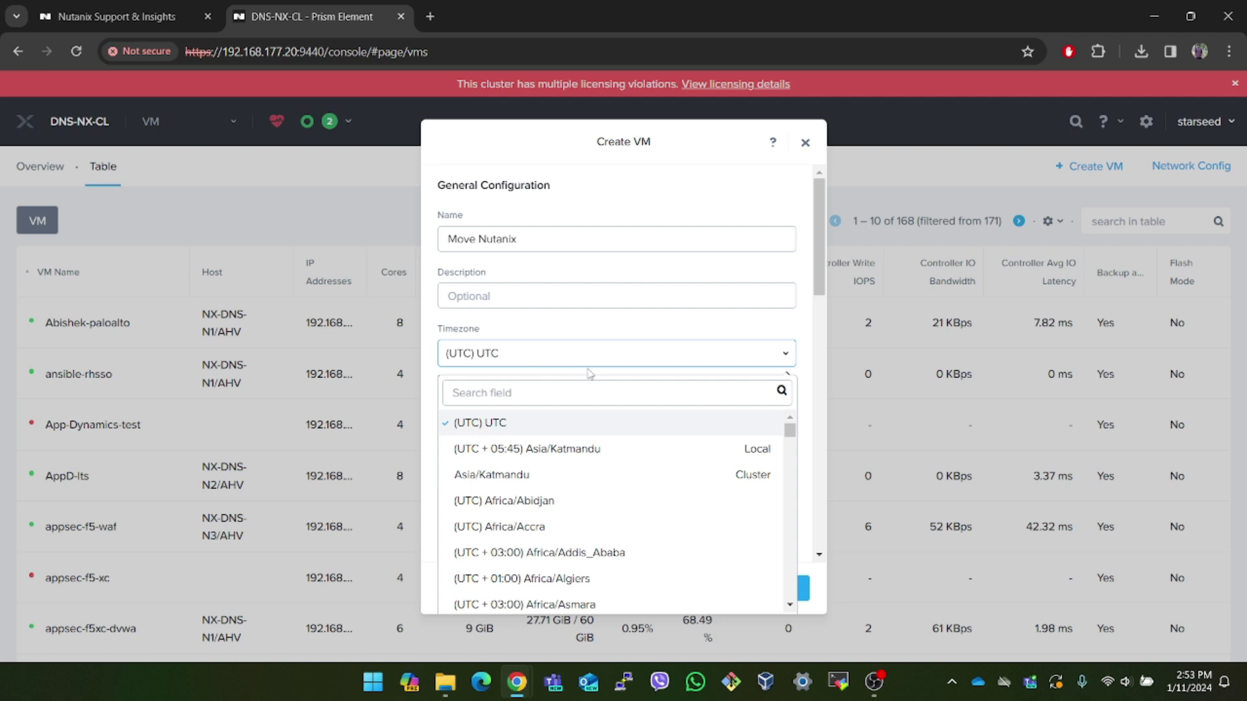
{"action": "left_click", "coordinate": [642, 450]}
Step: Set the VM's compute details to 2 vCPUs, 2 cores per vCPU and 8 GiB of memory
{"action": "scroll", "coordinate": [632, 423], "scroll_direction": "down", "scroll_amount": 3}
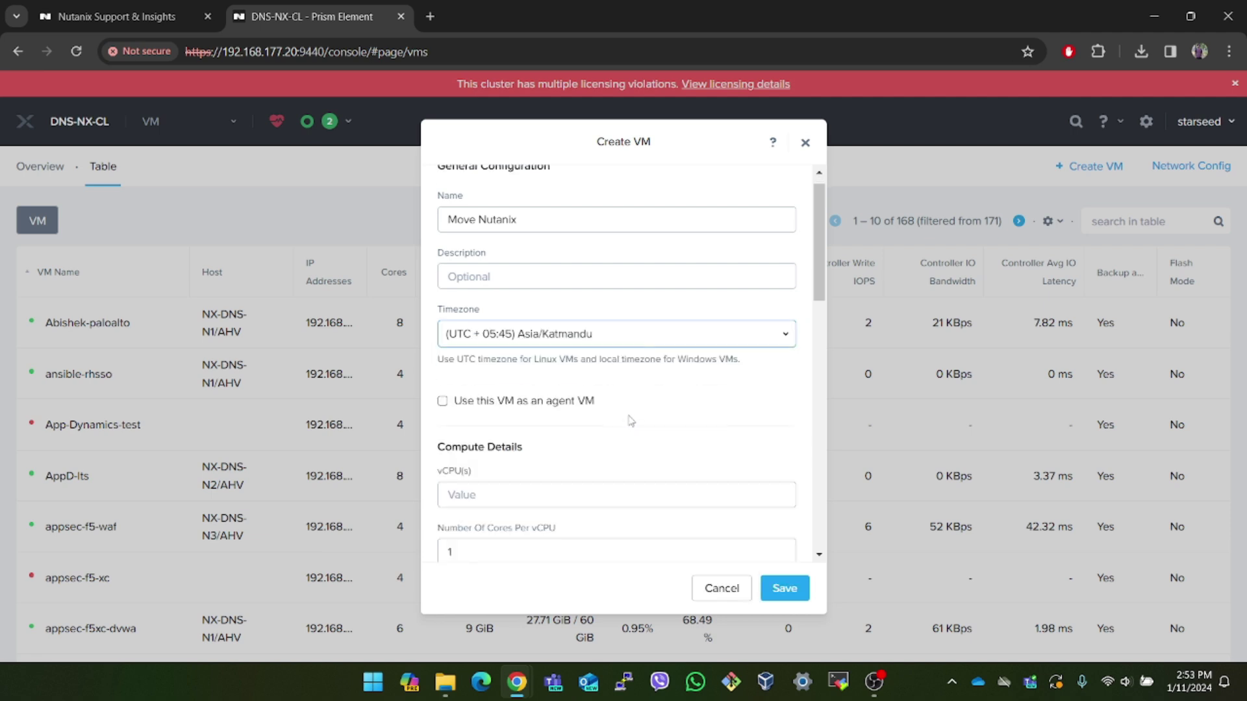
{"action": "left_click", "coordinate": [554, 352]}
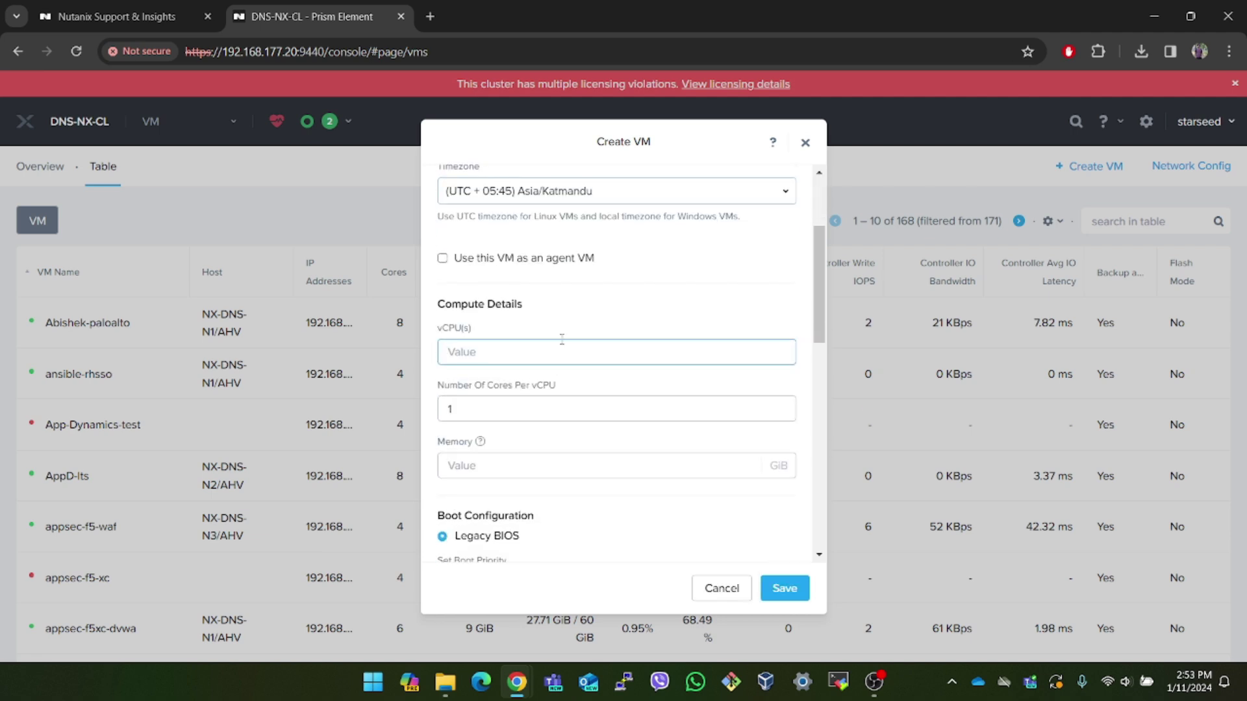
{"action": "type", "text": "2"}
{"action": "left_click", "coordinate": [504, 409]}
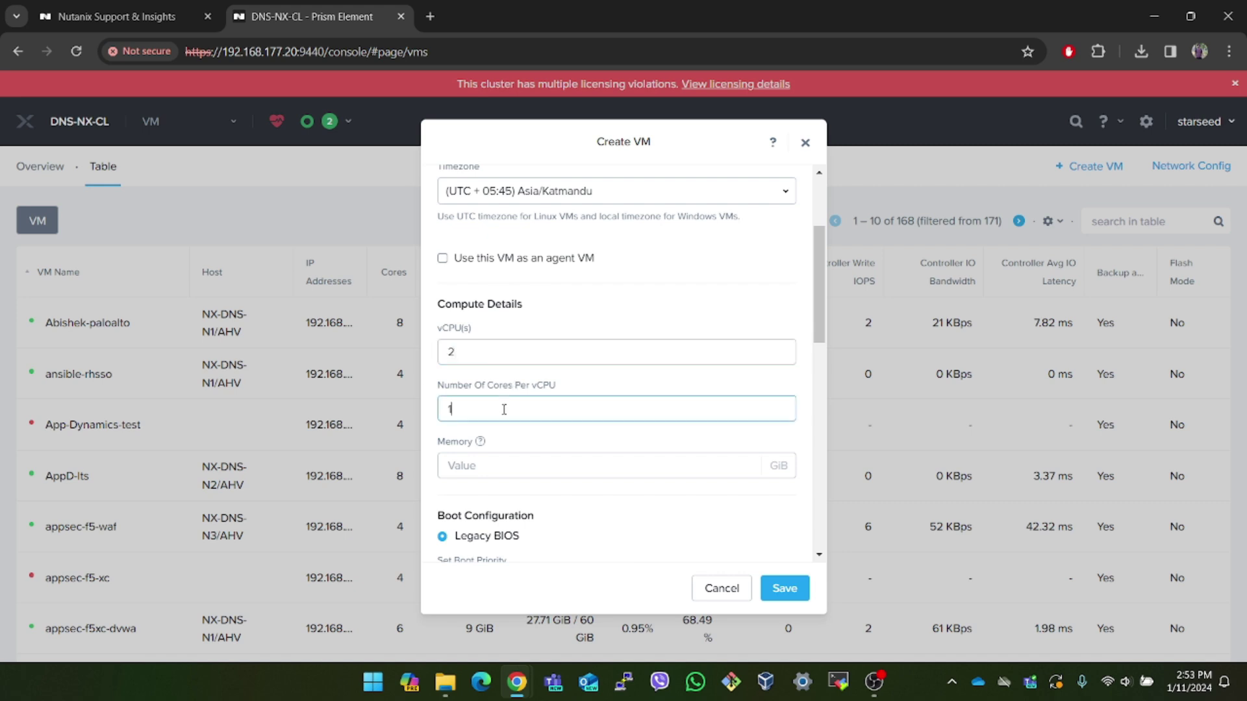
{"action": "left_click", "coordinate": [522, 470]}
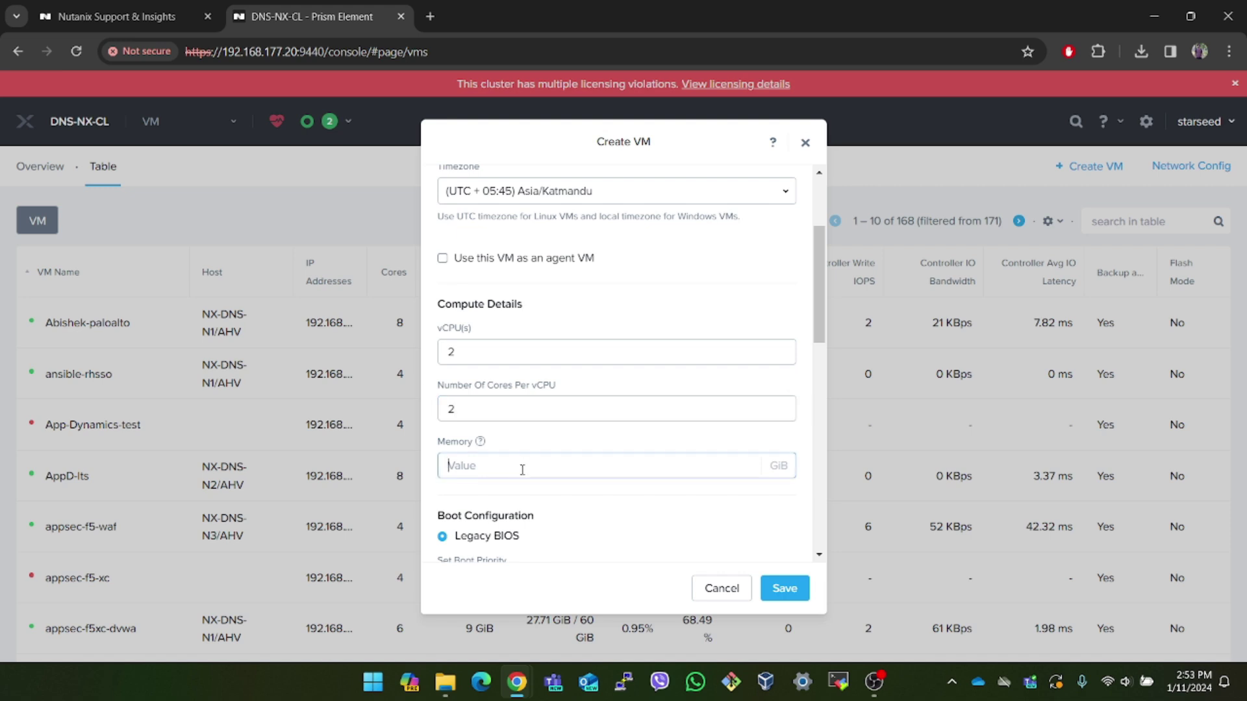
{"action": "type", "text": "8"}
Step: Remove the empty CD-ROM drive from the new VM's disks and confirm its deletion
{"action": "scroll", "coordinate": [557, 412], "scroll_direction": "down", "scroll_amount": 4}
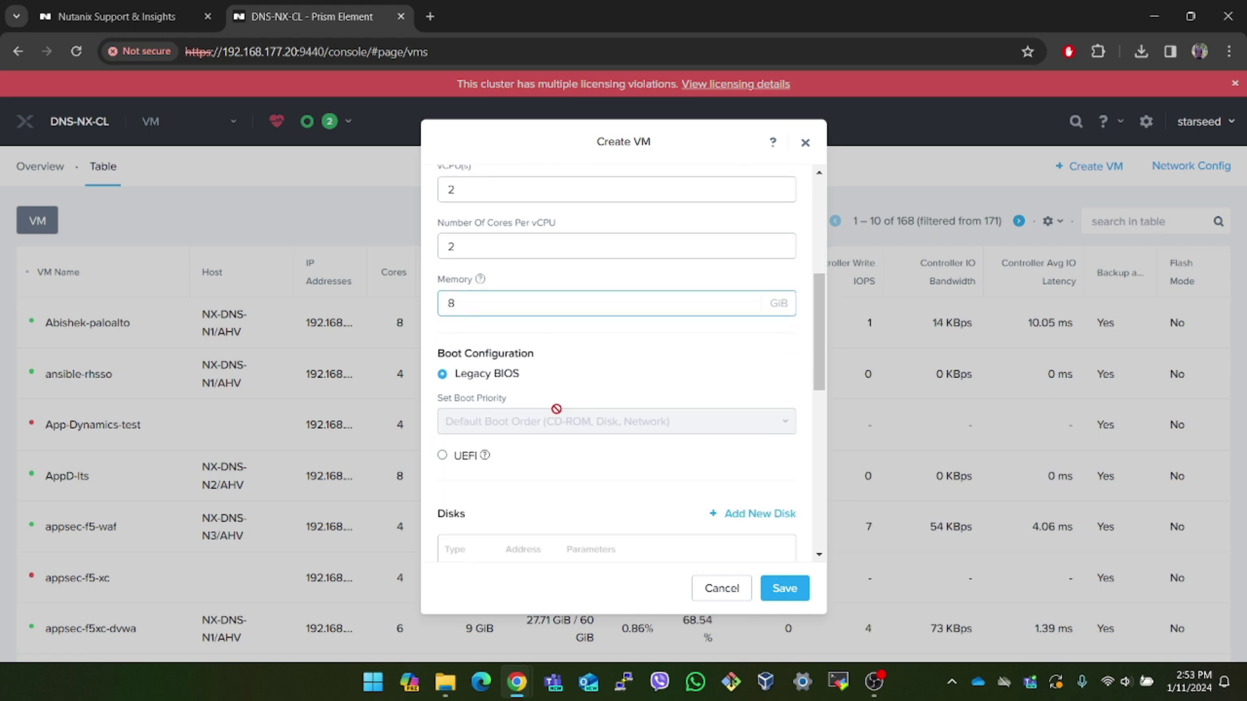
{"action": "scroll", "coordinate": [559, 413], "scroll_direction": "down", "scroll_amount": 2}
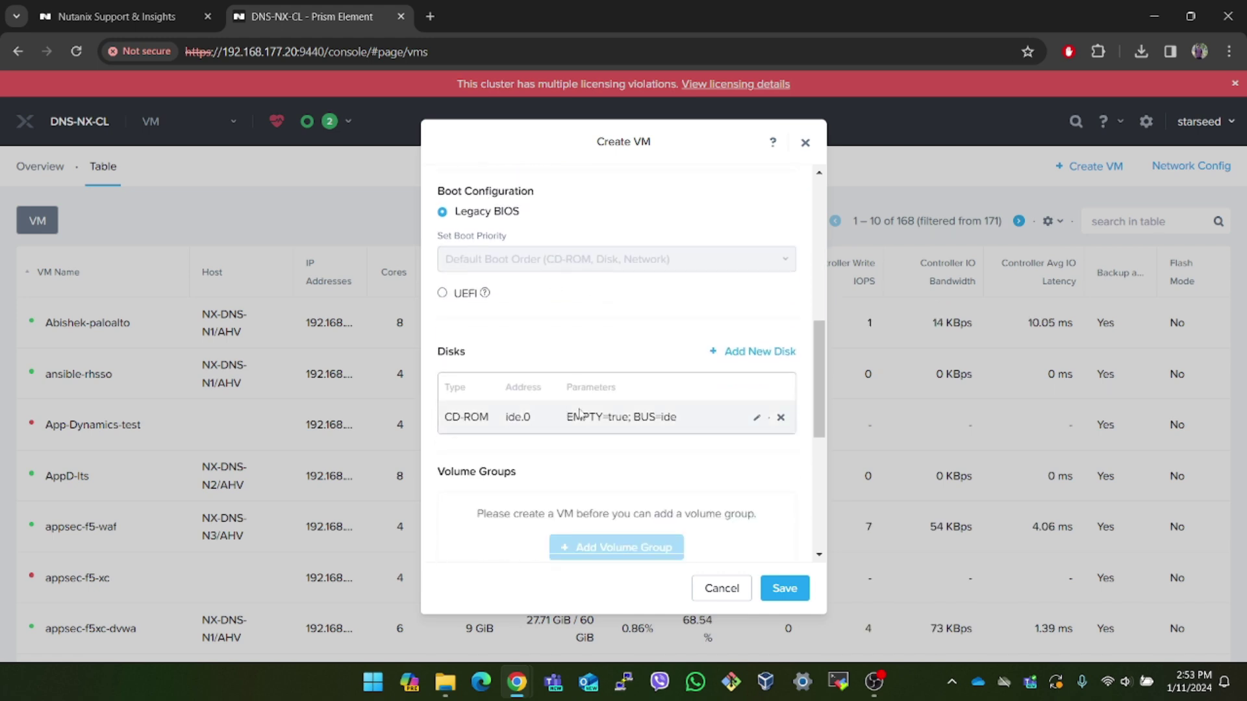
{"action": "left_click", "coordinate": [781, 418]}
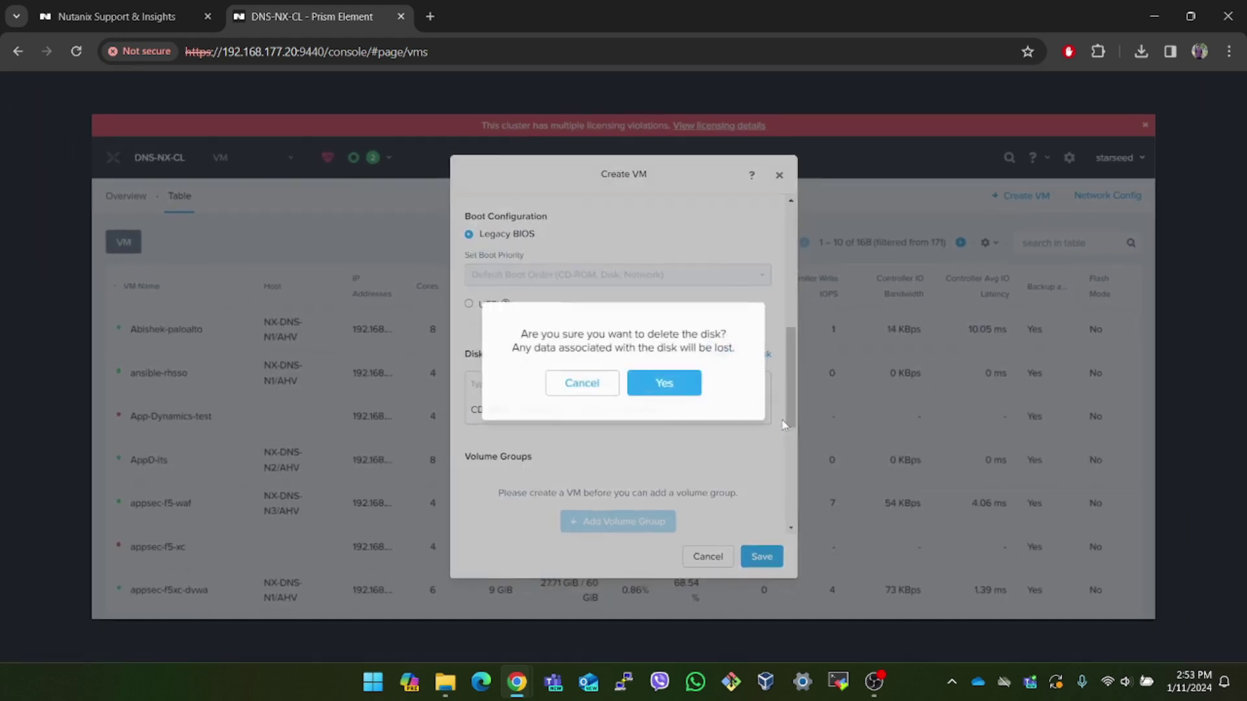
{"action": "left_click", "coordinate": [693, 380]}
Step: Add a disk of type DISK to the VM, cloned from the Image Service using the Nutanix Move image
{"action": "left_click", "coordinate": [652, 420]}
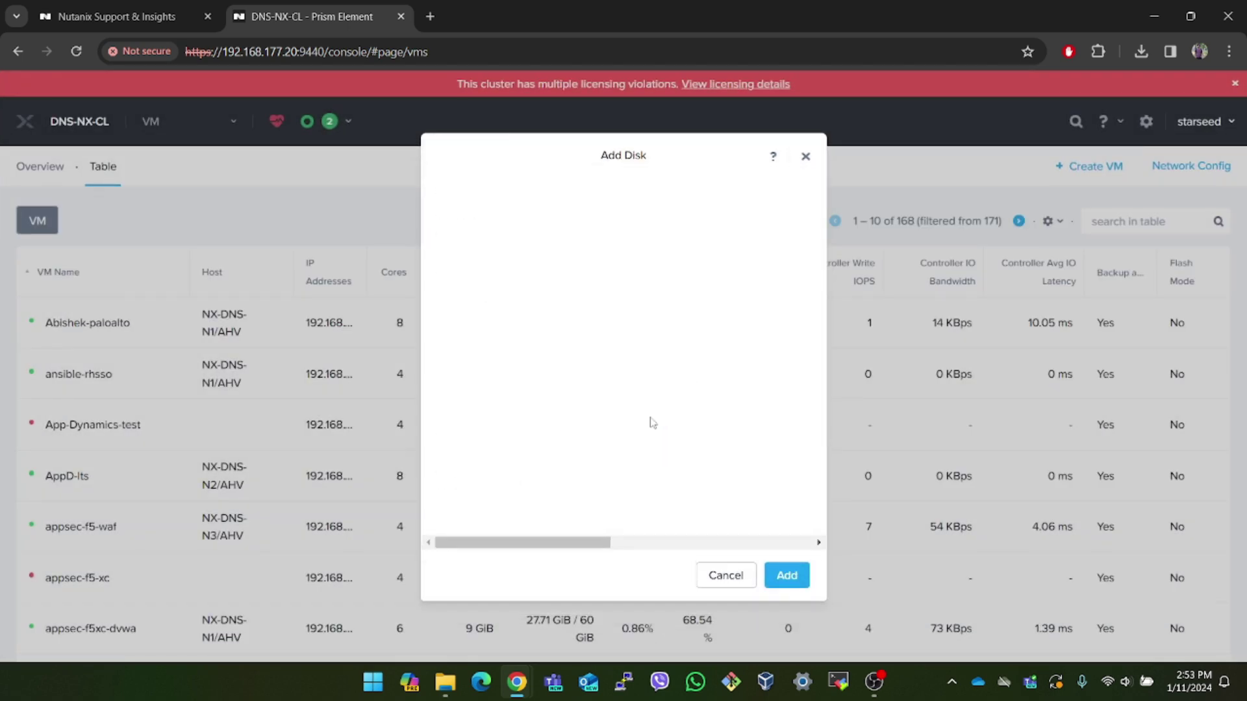
{"action": "left_click", "coordinate": [525, 235]}
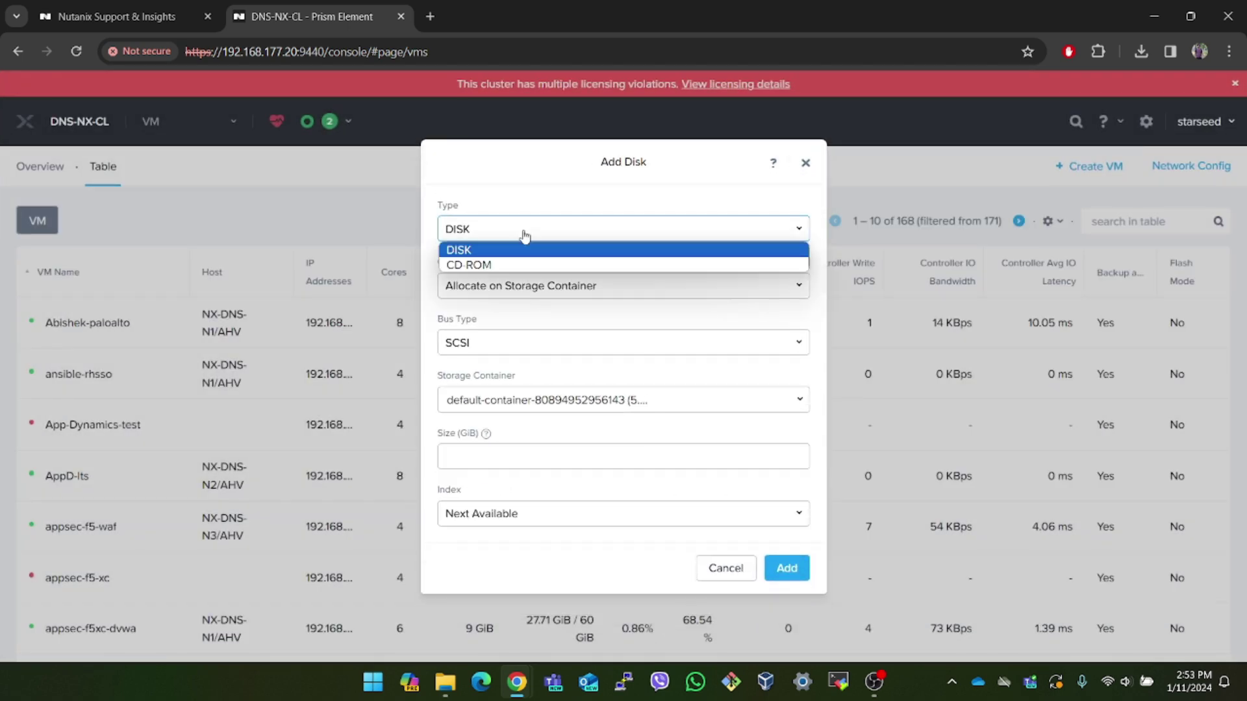
{"action": "left_click", "coordinate": [531, 249]}
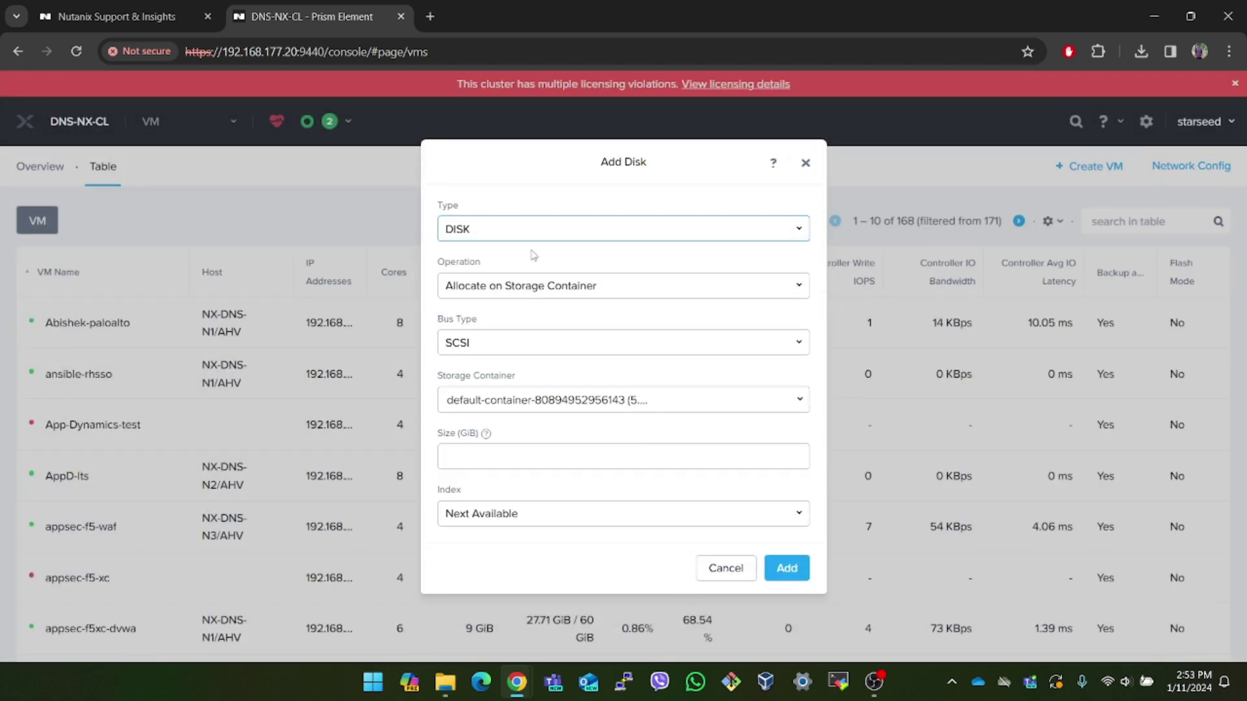
{"action": "left_click", "coordinate": [520, 290]}
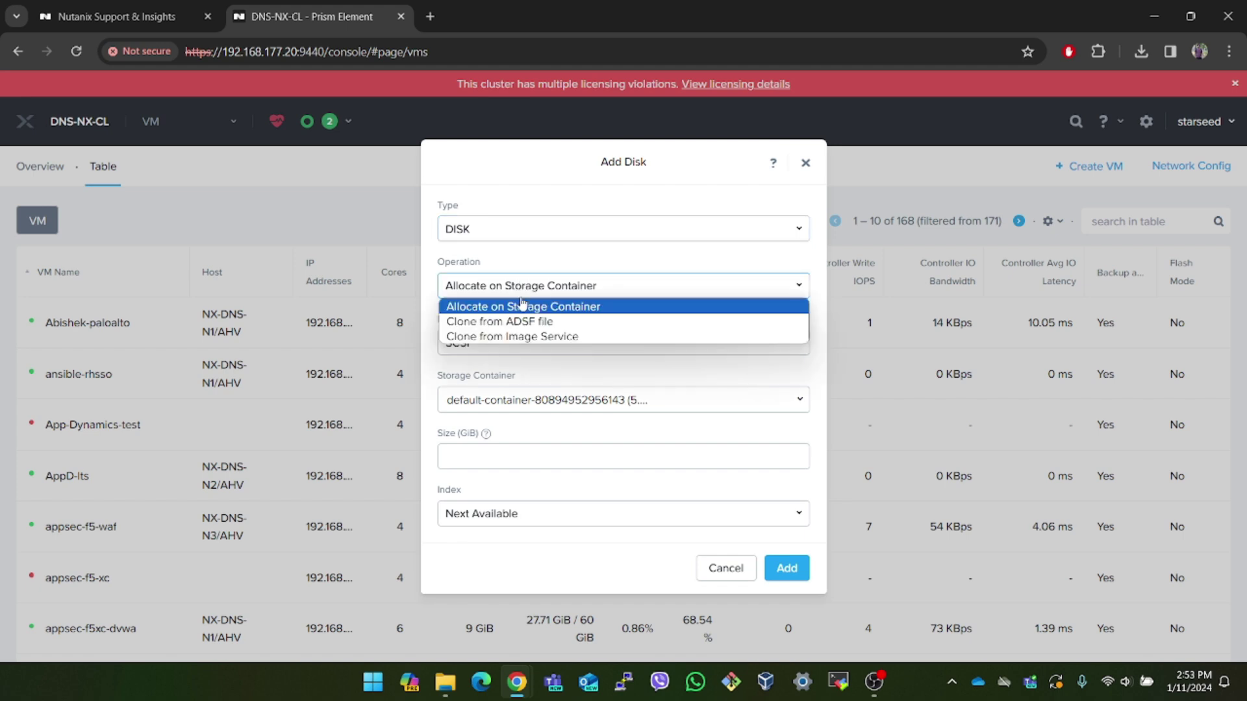
{"action": "left_click", "coordinate": [517, 337]}
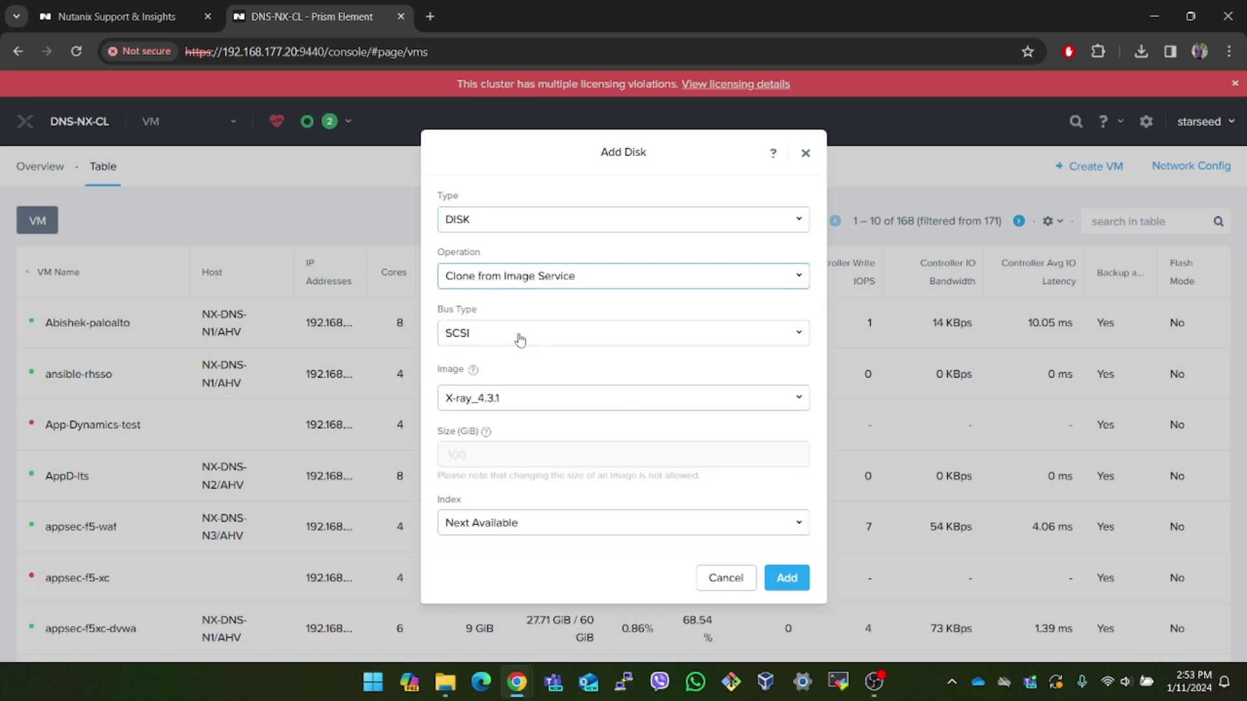
{"action": "left_click", "coordinate": [527, 398]}
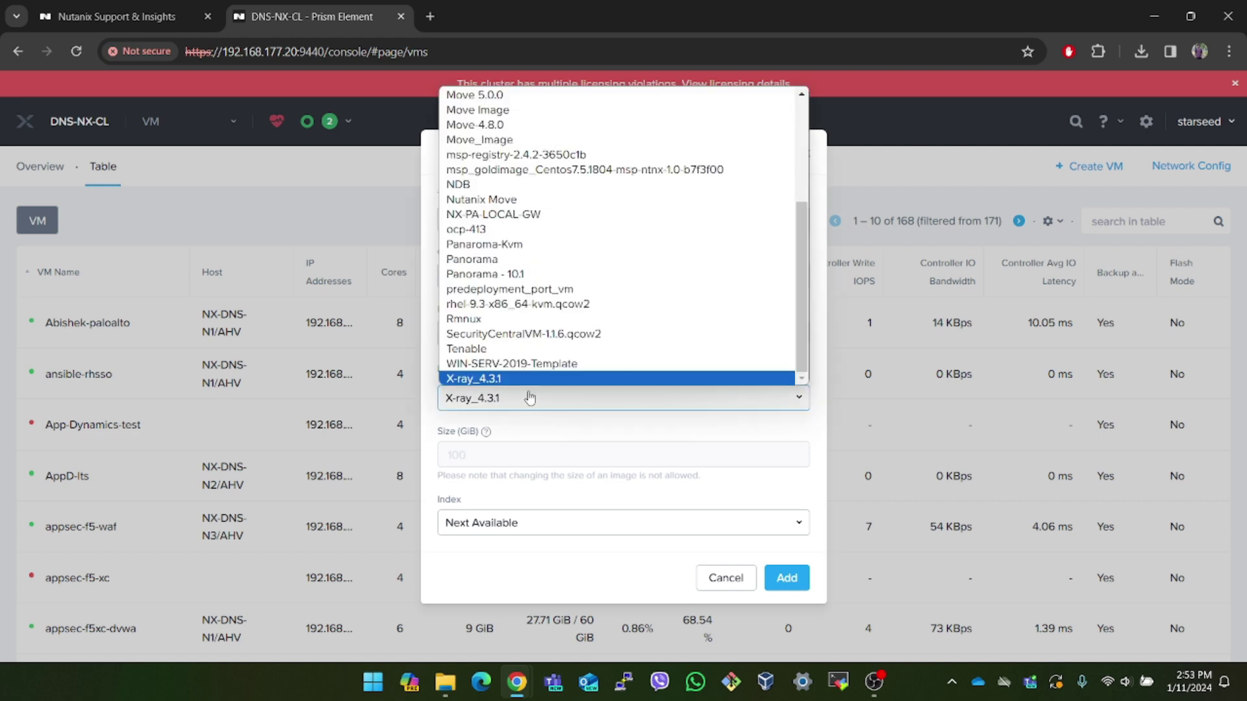
{"action": "left_click", "coordinate": [484, 202]}
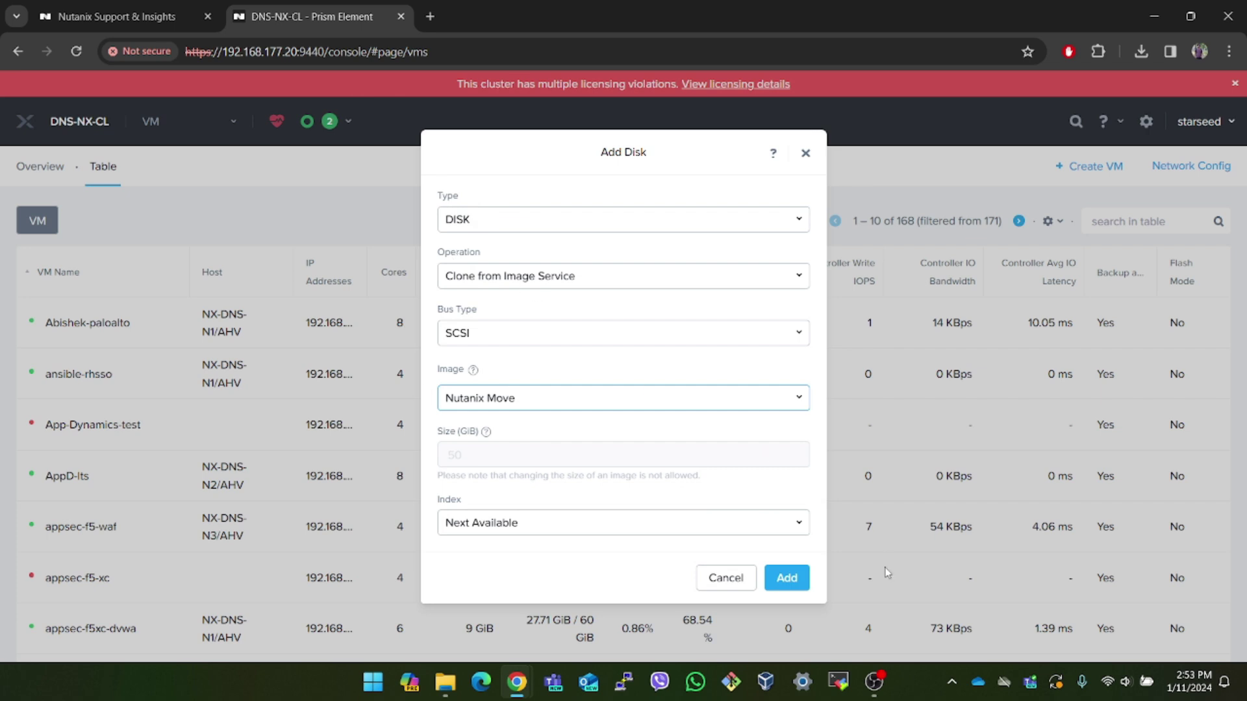
{"action": "left_click", "coordinate": [786, 578]}
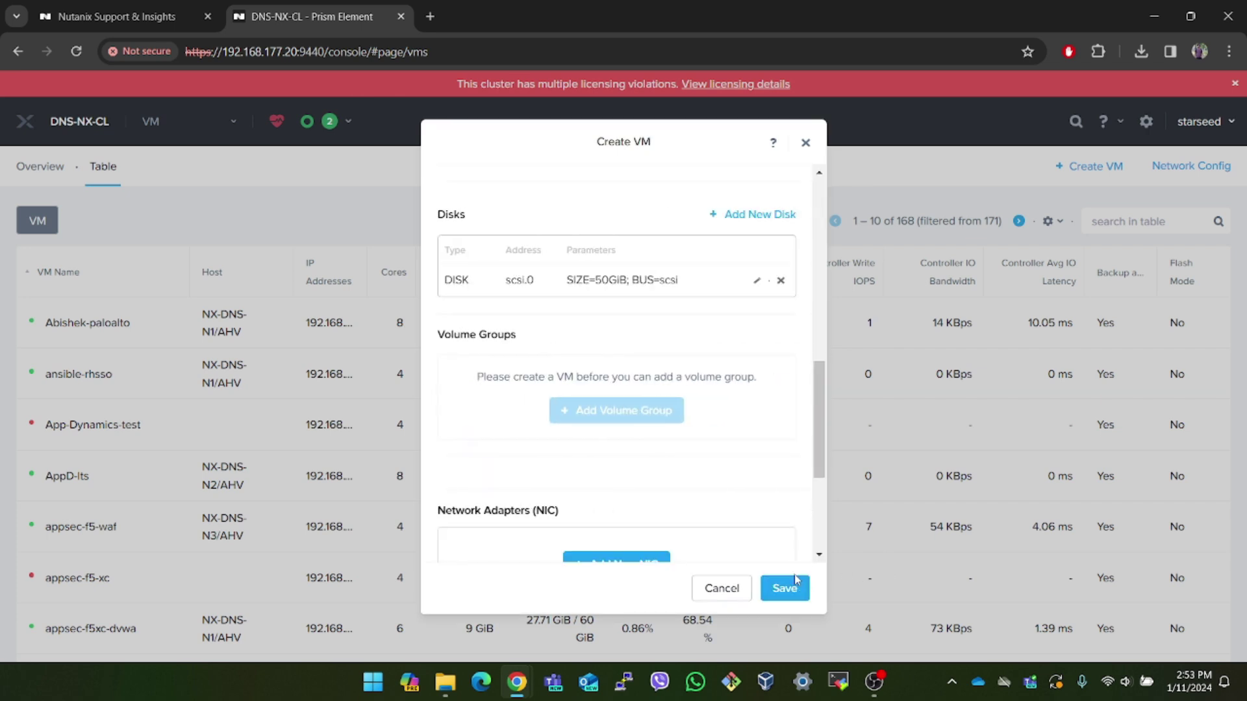
Step: Add a network adapter on subnet DNS LAB NW 190 with the static IP address 192.168.190.201
{"action": "scroll", "coordinate": [719, 505], "scroll_direction": "down", "scroll_amount": 2}
{"action": "scroll", "coordinate": [717, 503], "scroll_direction": "down", "scroll_amount": 1}
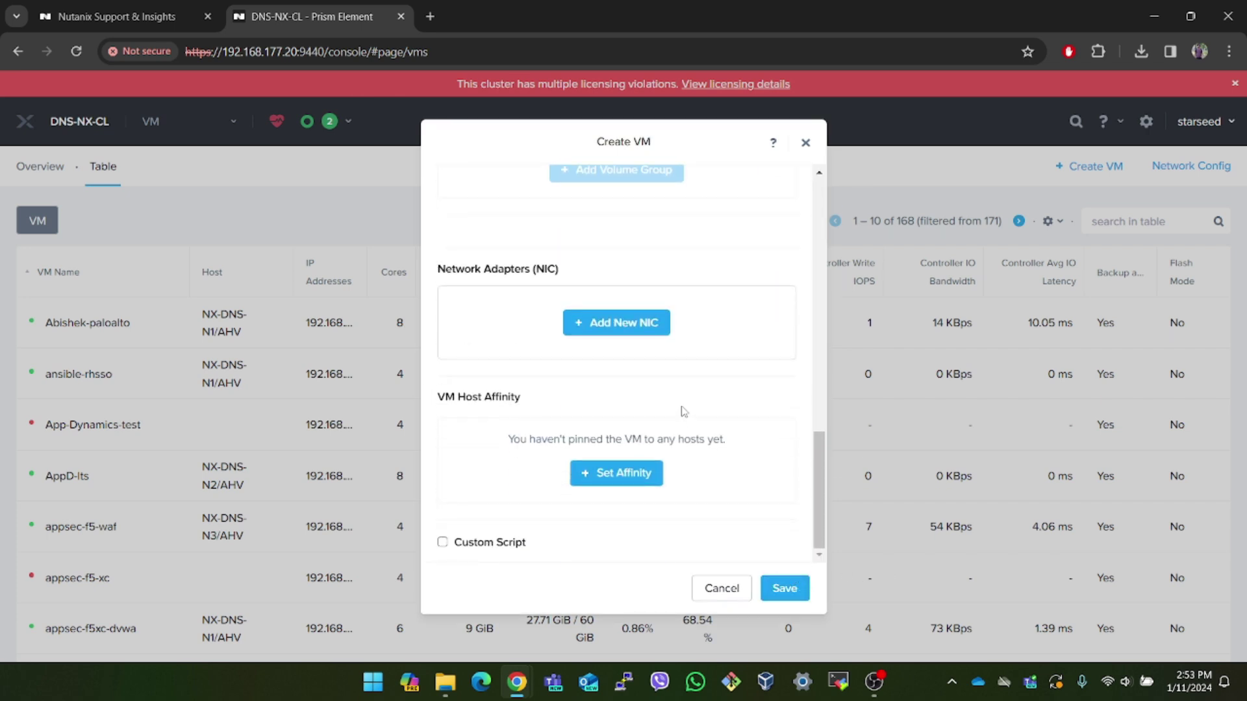
{"action": "left_click", "coordinate": [638, 325]}
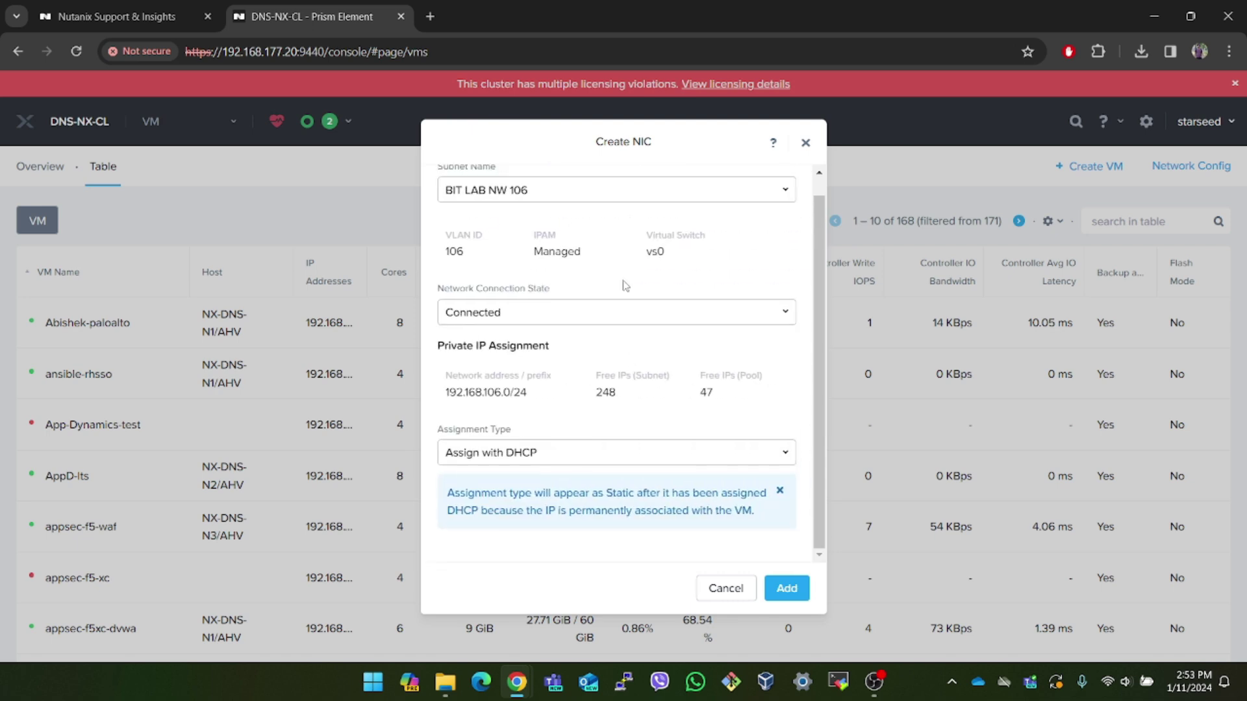
{"action": "left_click", "coordinate": [589, 190]}
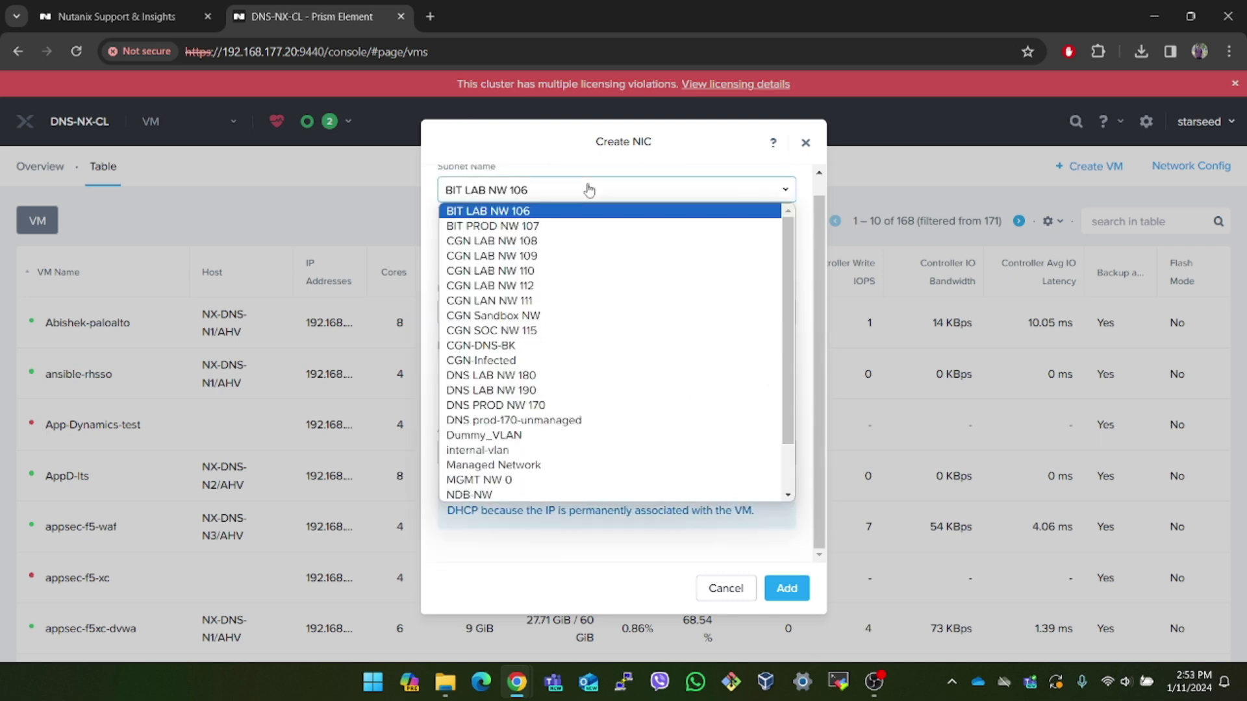
{"action": "left_click", "coordinate": [582, 390]}
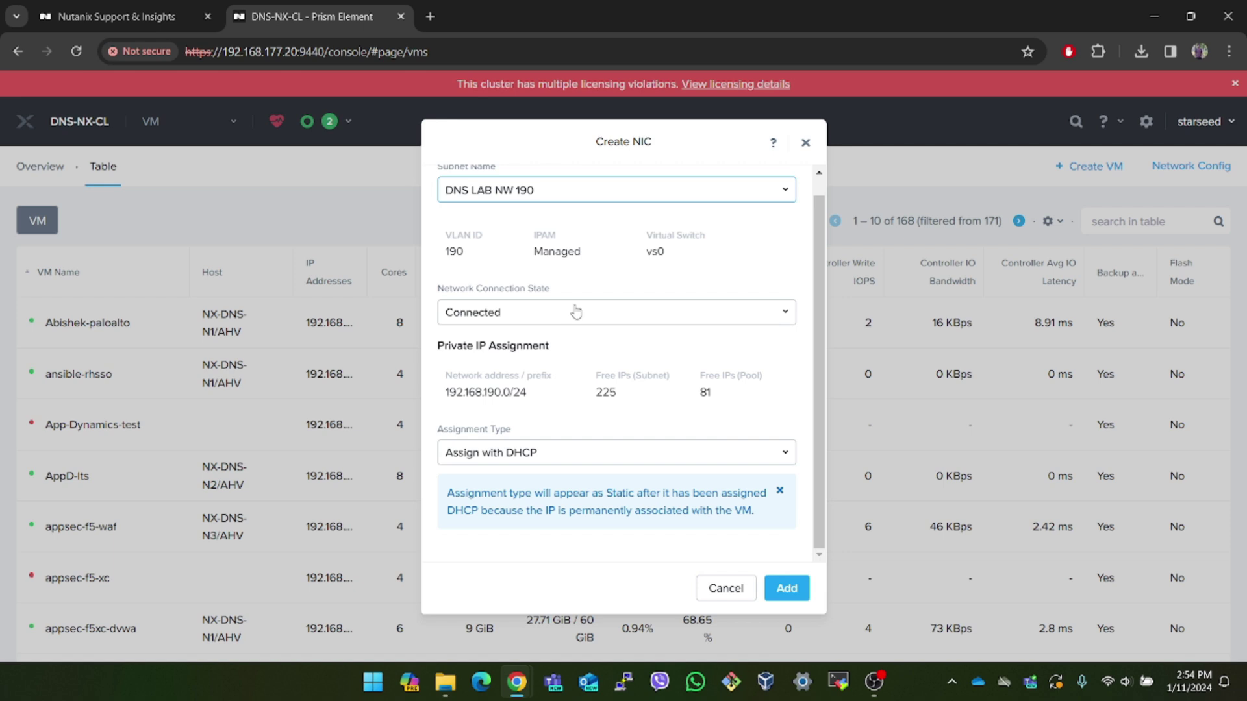
{"action": "left_click", "coordinate": [494, 457]}
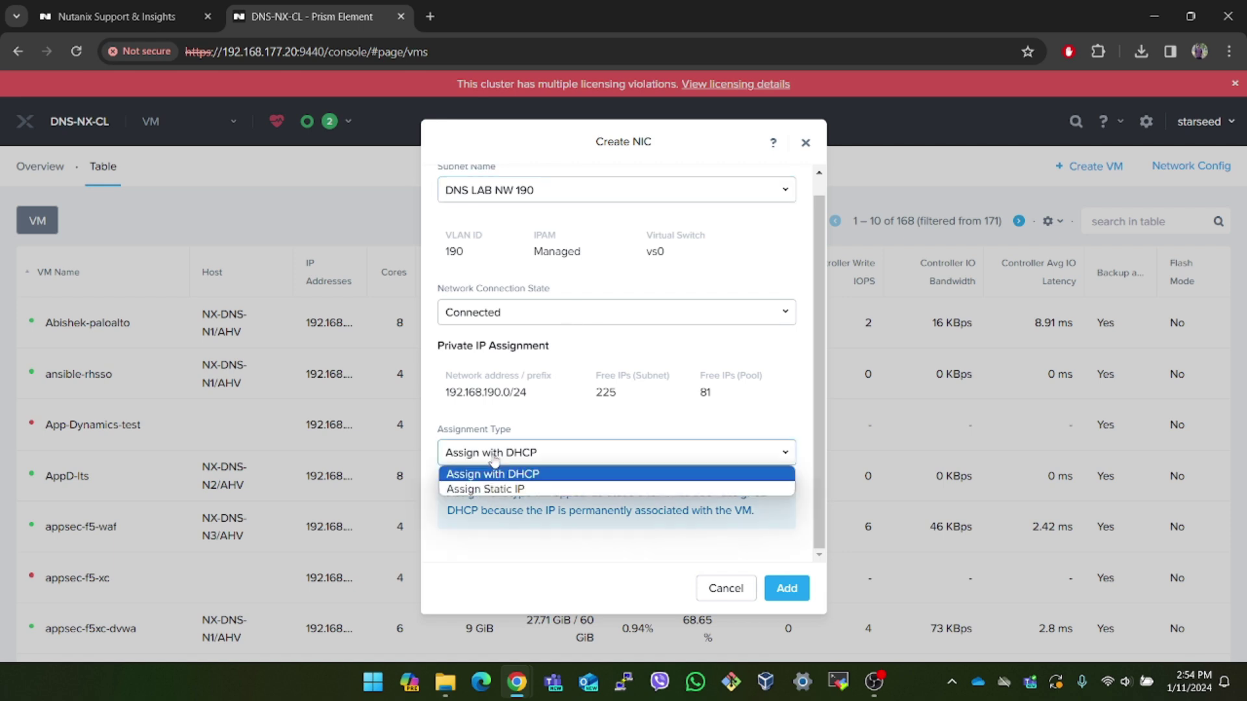
{"action": "left_click", "coordinate": [495, 491]}
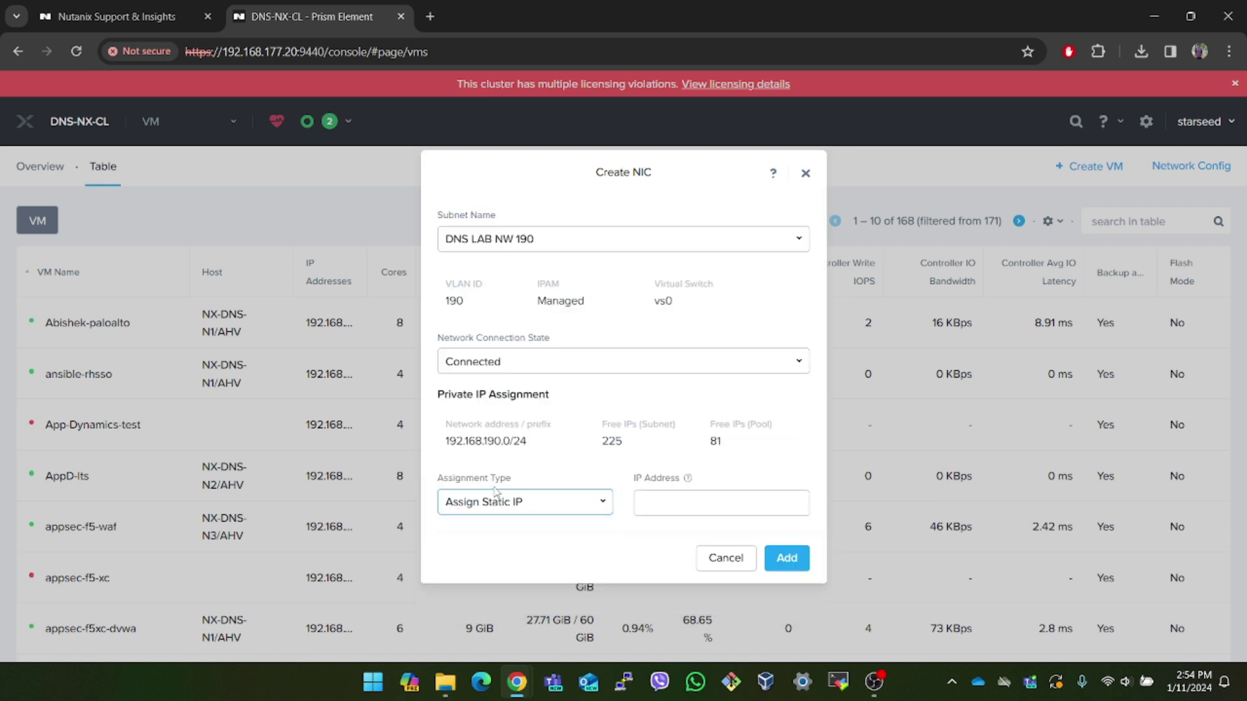
{"action": "left_click", "coordinate": [714, 510]}
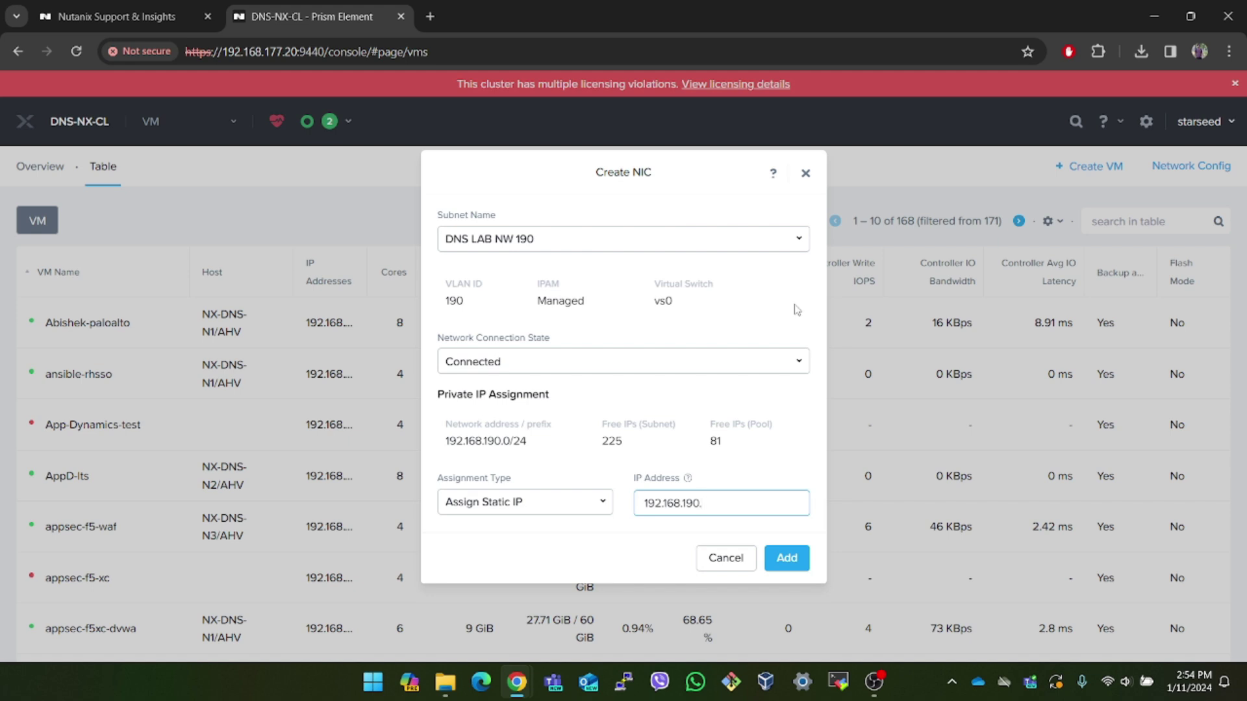
{"action": "type", "text": "201"}
{"action": "left_click", "coordinate": [787, 560]}
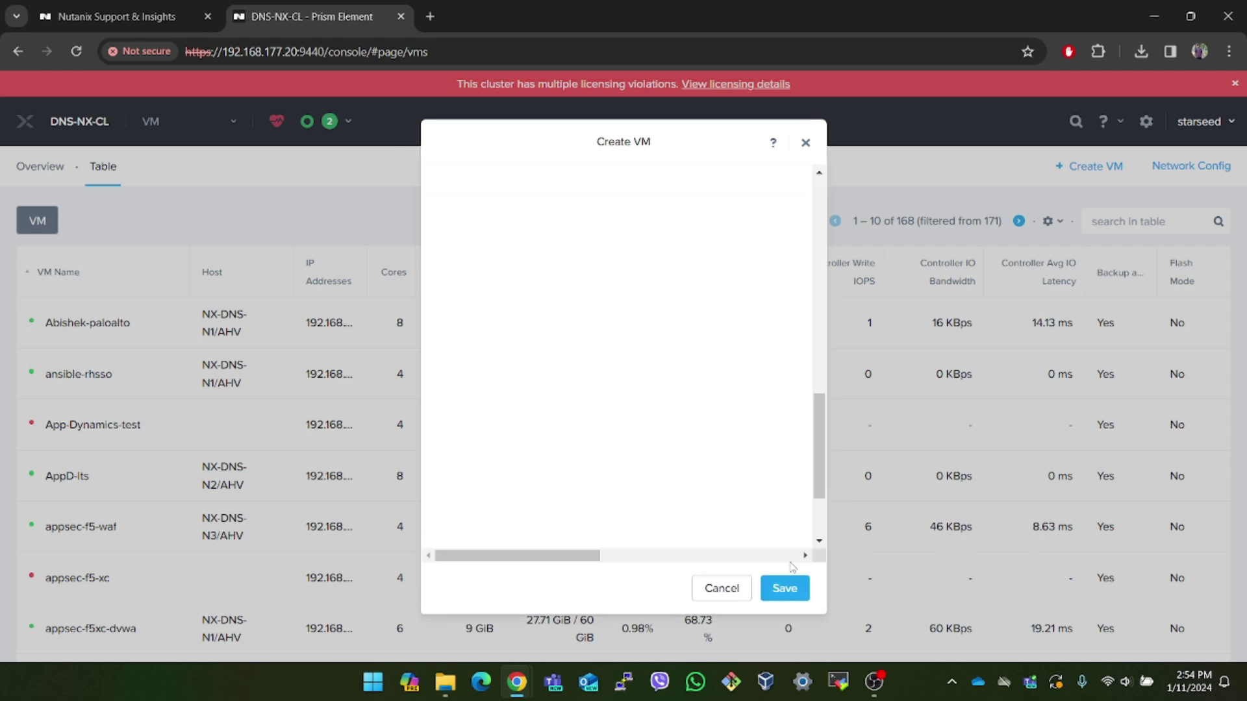
Step: Save the Move Nutanix VM and check its creation progress in the recent tasks
{"action": "scroll", "coordinate": [674, 418], "scroll_direction": "down", "scroll_amount": 1}
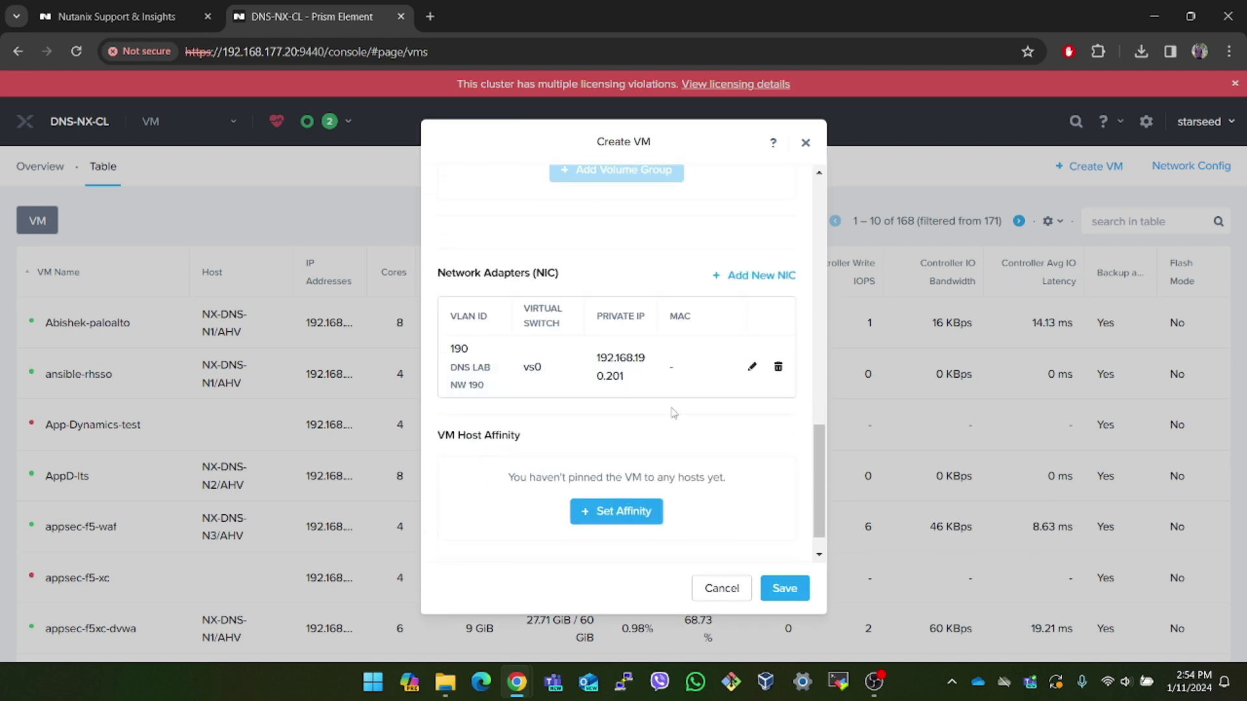
{"action": "left_click", "coordinate": [798, 590]}
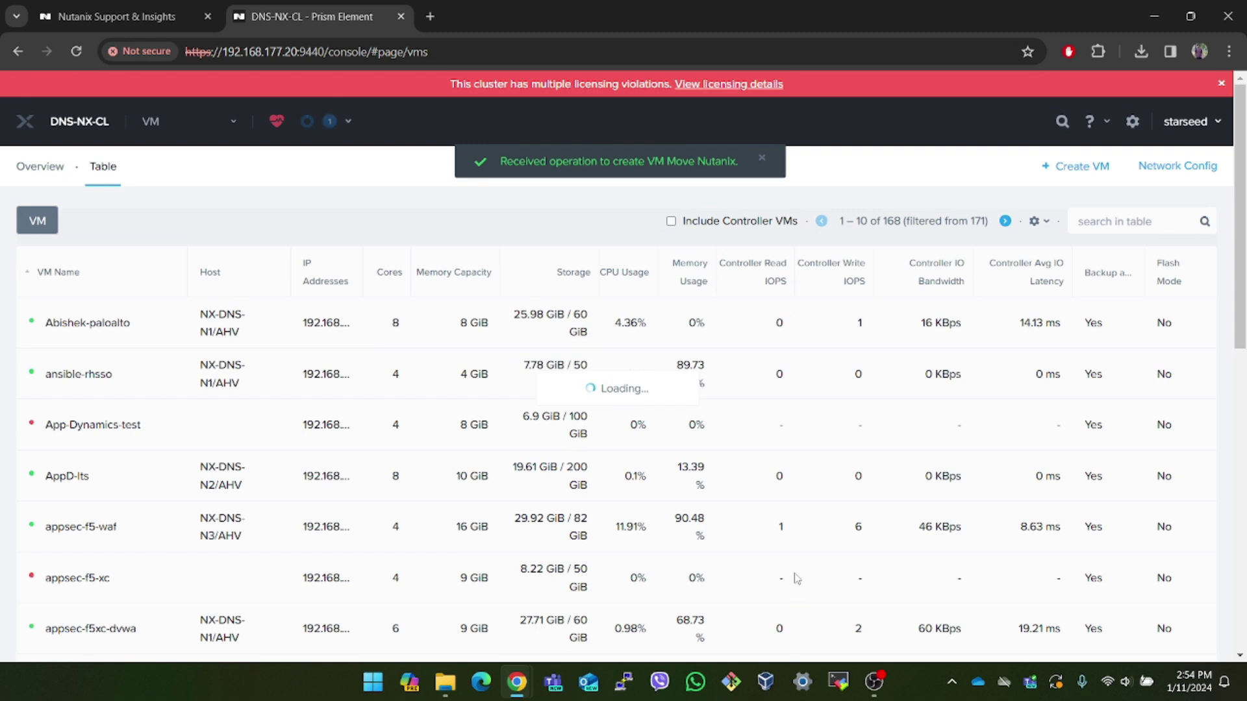
{"action": "left_click", "coordinate": [354, 123]}
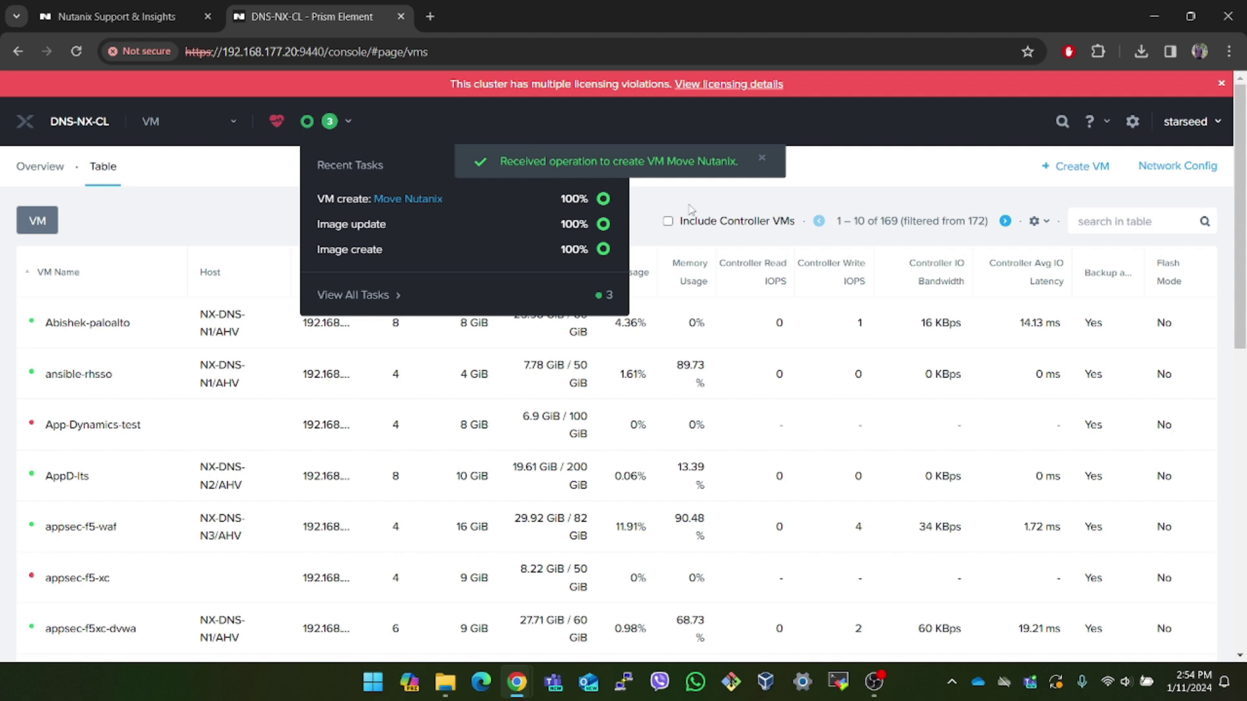
Step: Filter the VM table by "move", power on the Move Nutanix VM and check the recent tasks
{"action": "left_click", "coordinate": [1144, 216]}
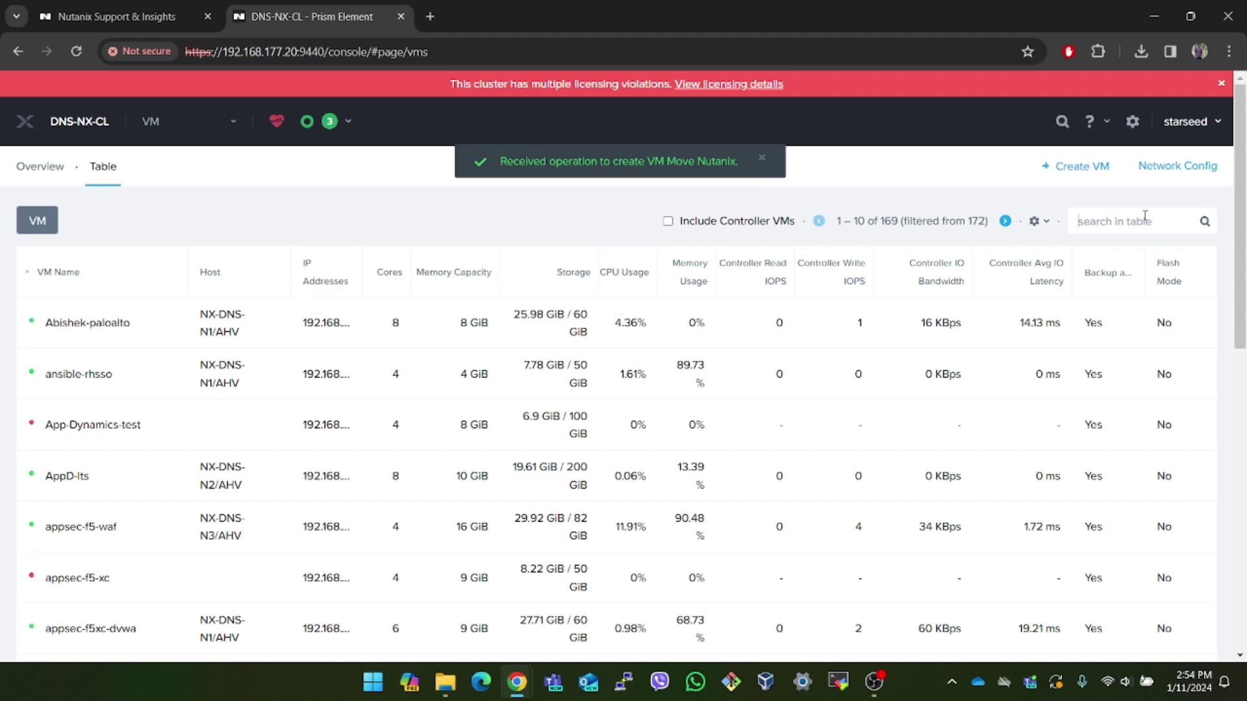
{"action": "type", "text": "move"}
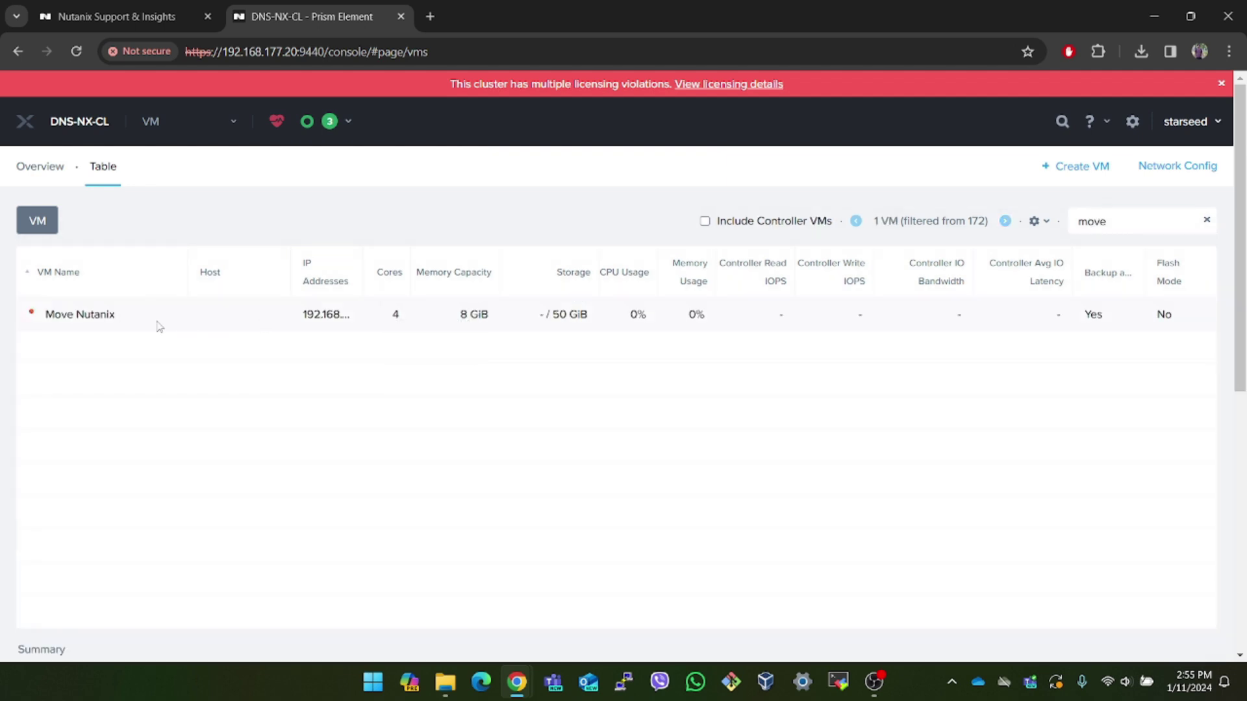
{"action": "right_click", "coordinate": [114, 322]}
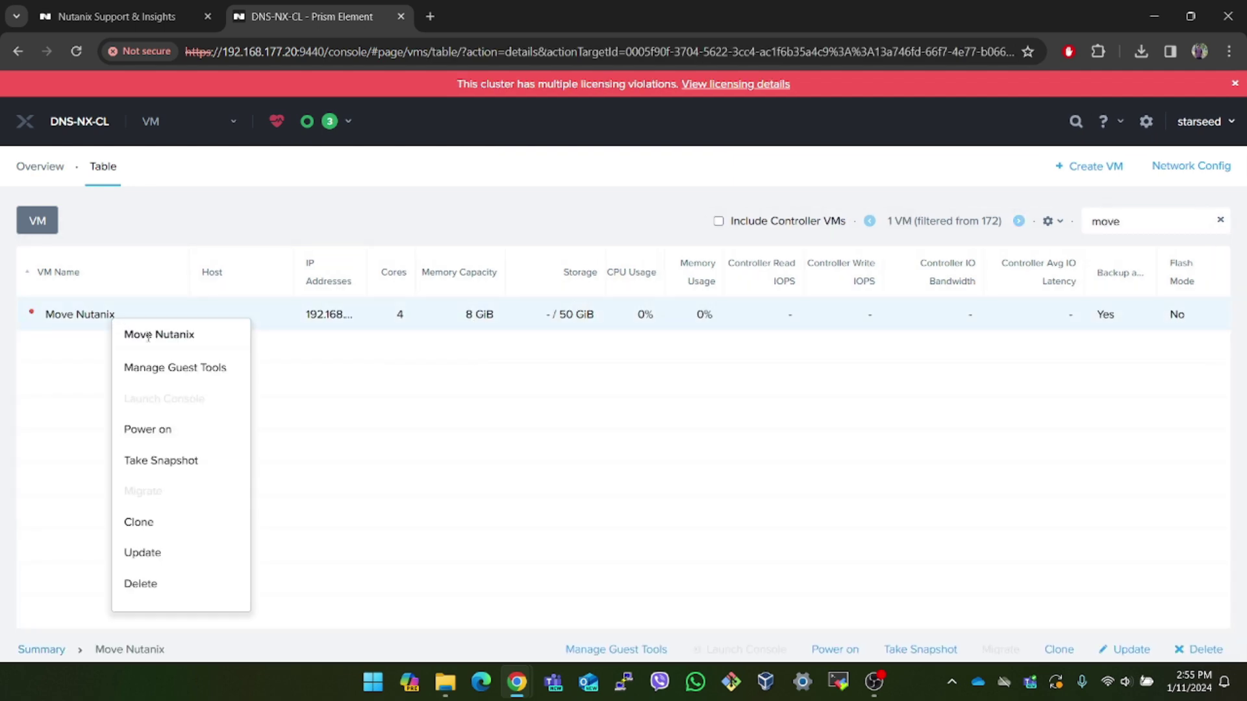
{"action": "left_click", "coordinate": [179, 439]}
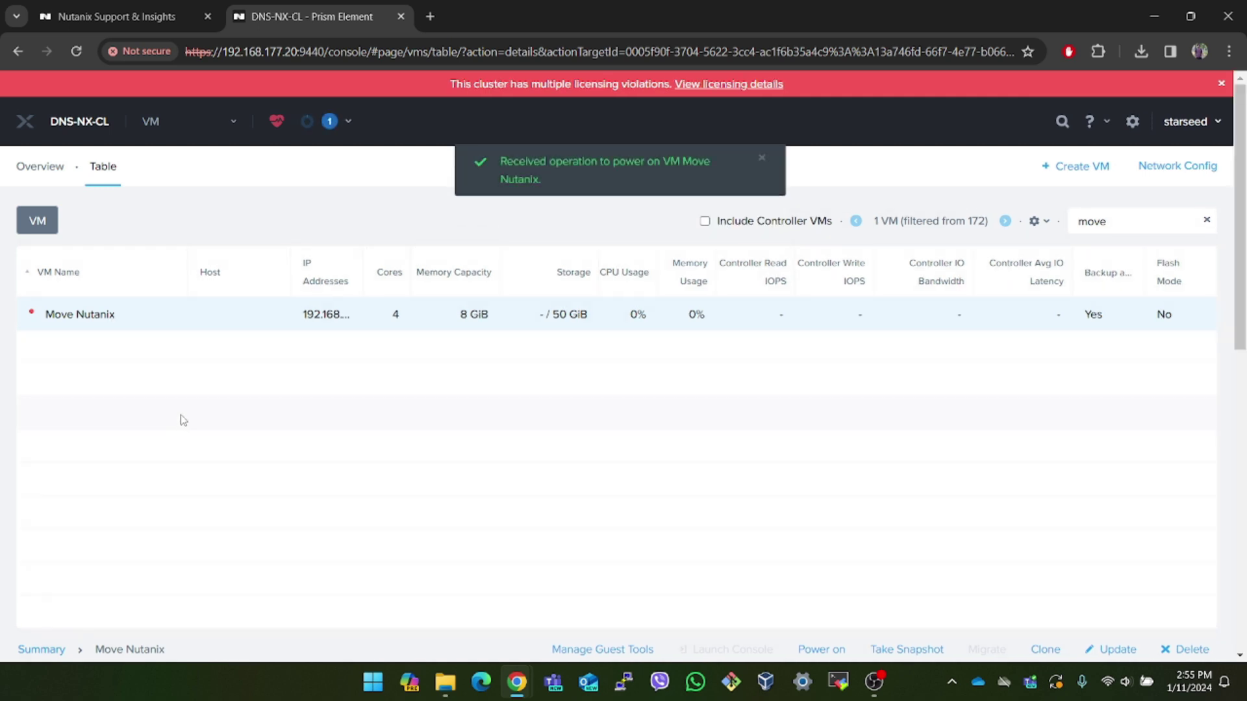
{"action": "left_click", "coordinate": [331, 122]}
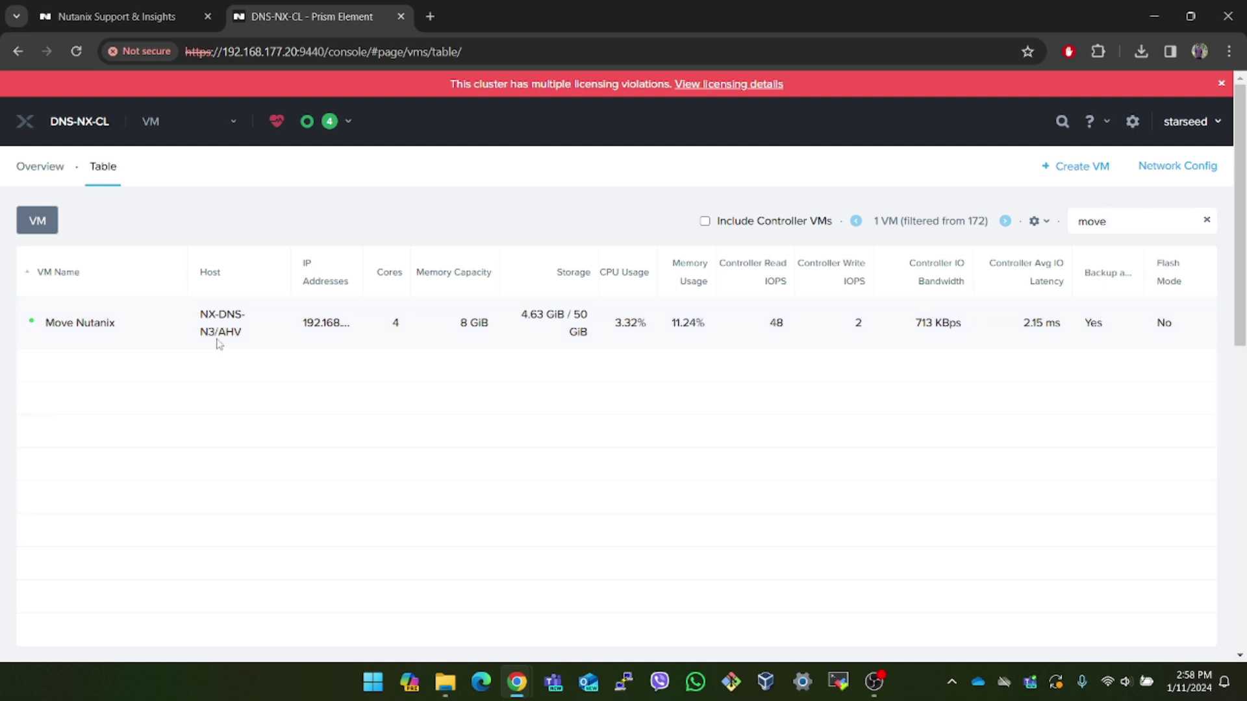
Step: Check the Move Nutanix VM's full IP address and open 192.168.190.201 in a new browser tab
{"action": "mouse_move", "coordinate": [327, 330]}
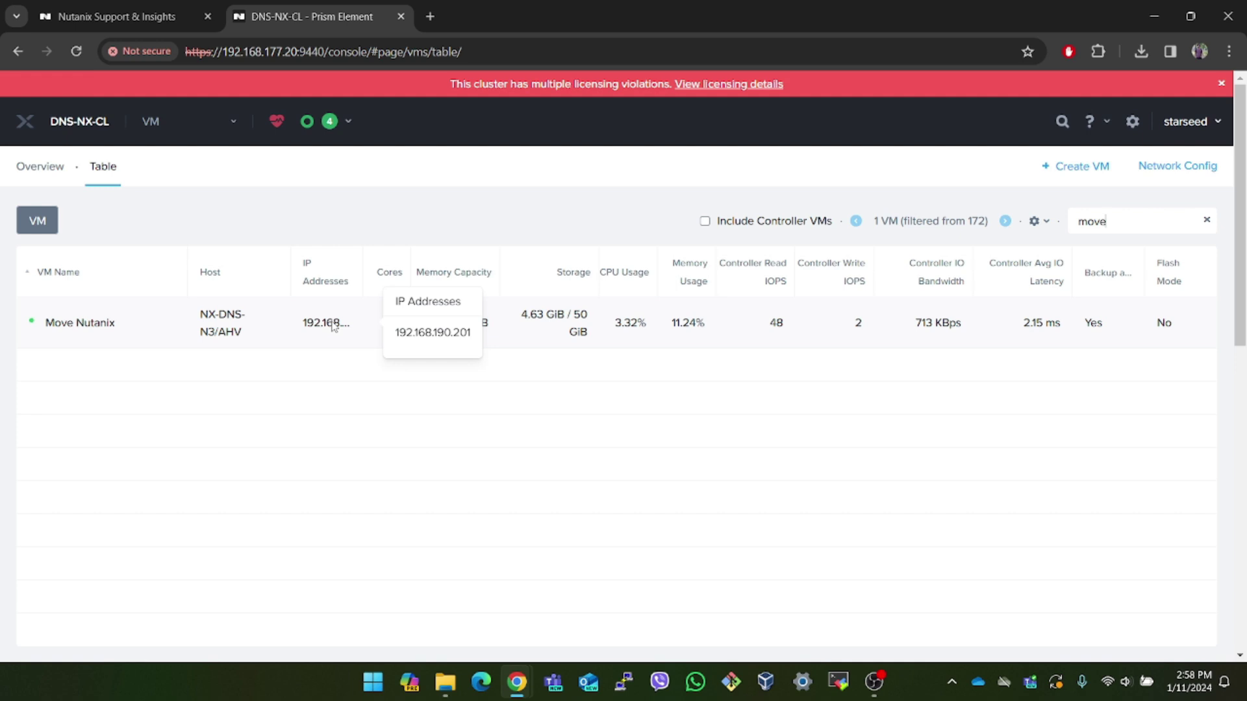
{"action": "key", "text": "ctrl+t"}
{"action": "type", "text": "192"}
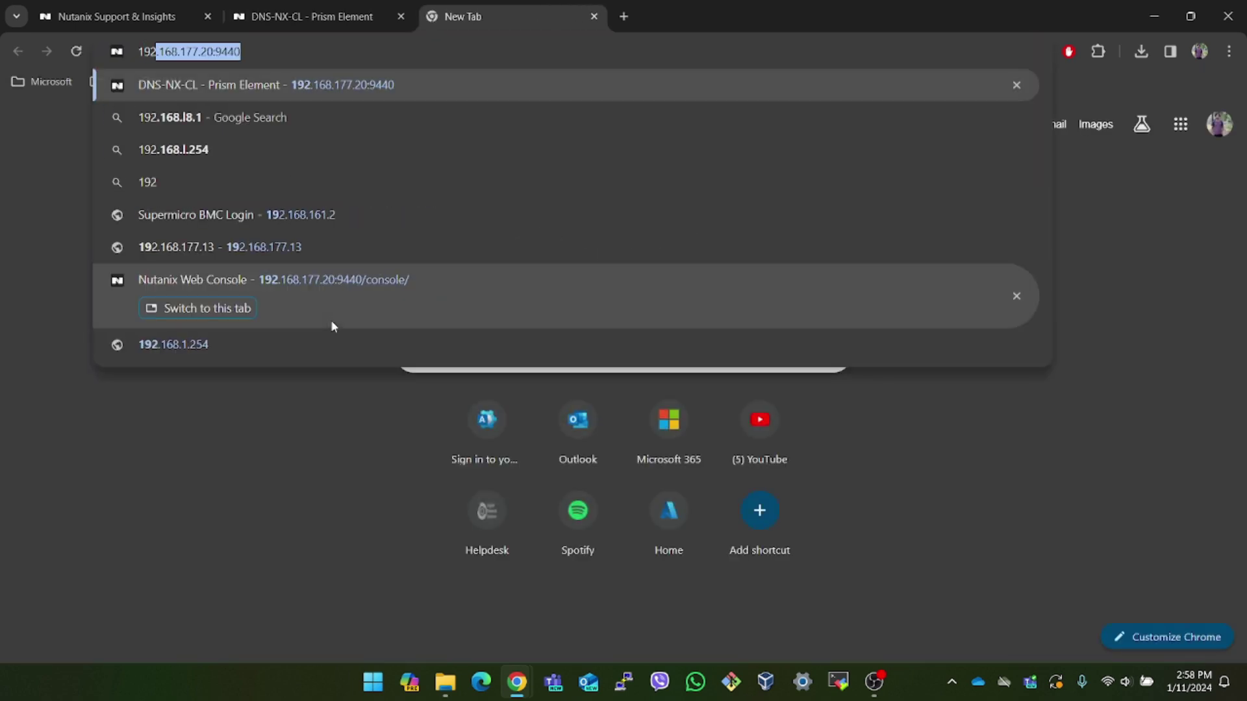
{"action": "type", "text": ".168."}
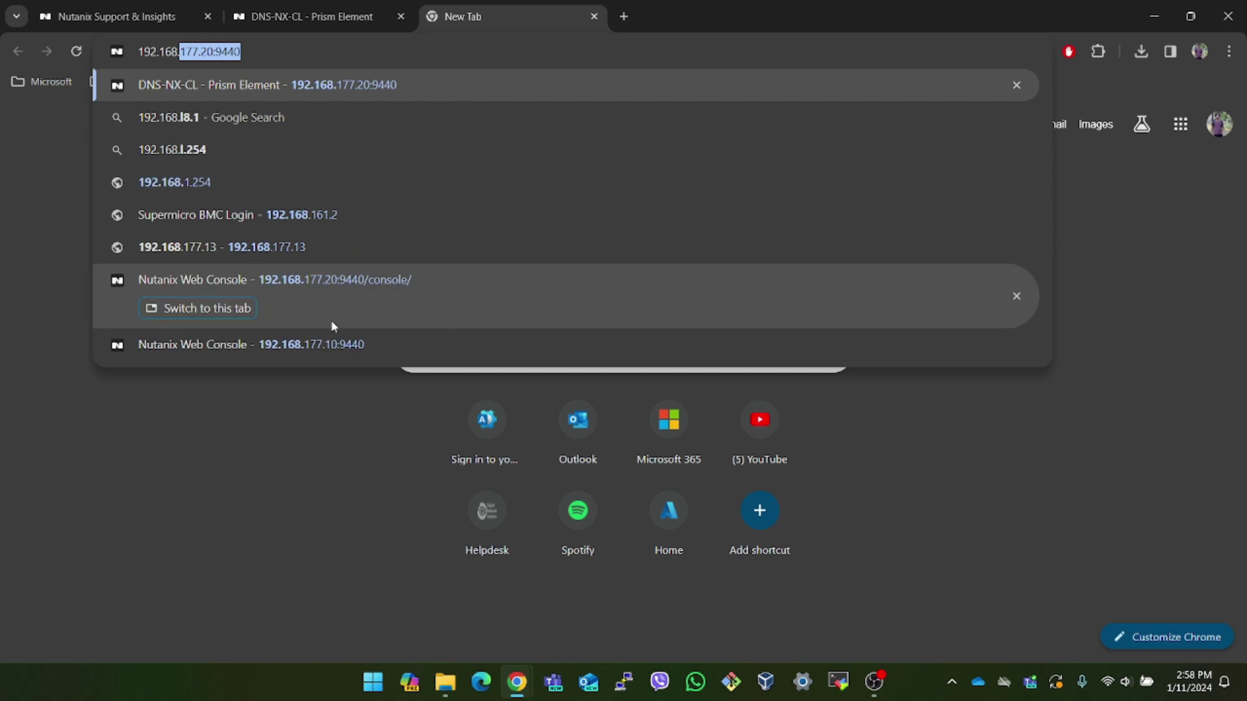
{"action": "type", "text": "190.201"}
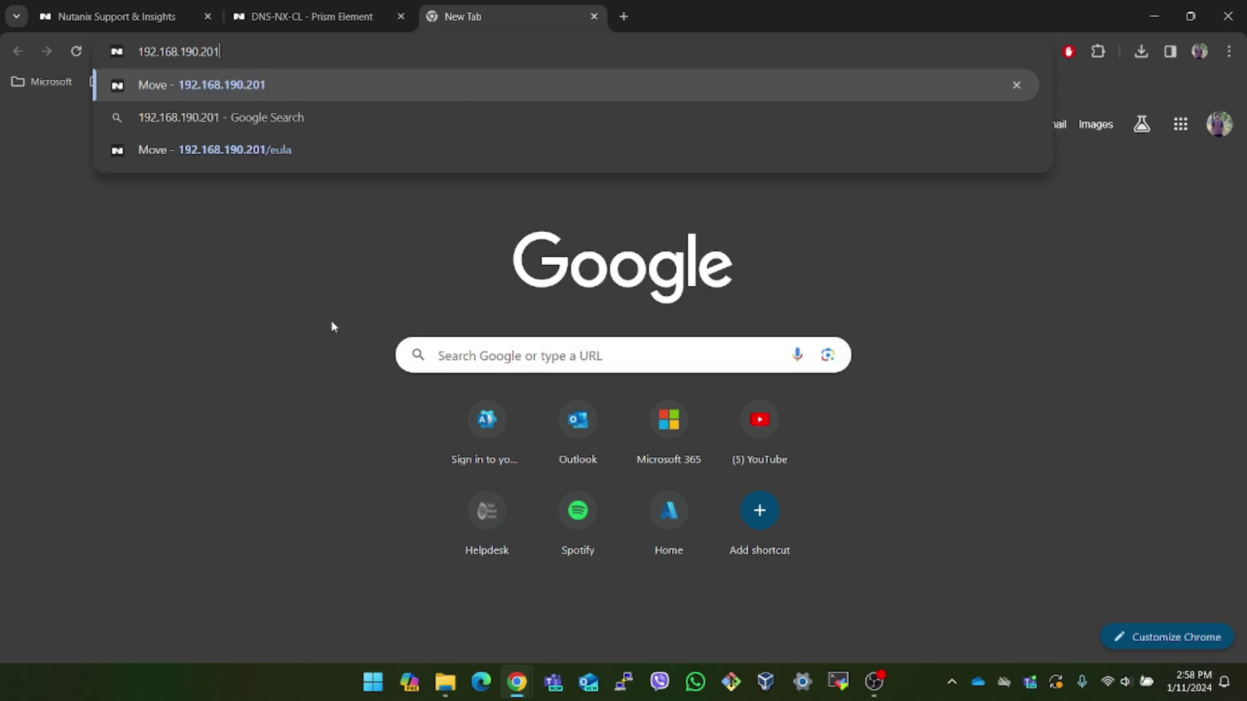
{"action": "key", "text": "Return"}
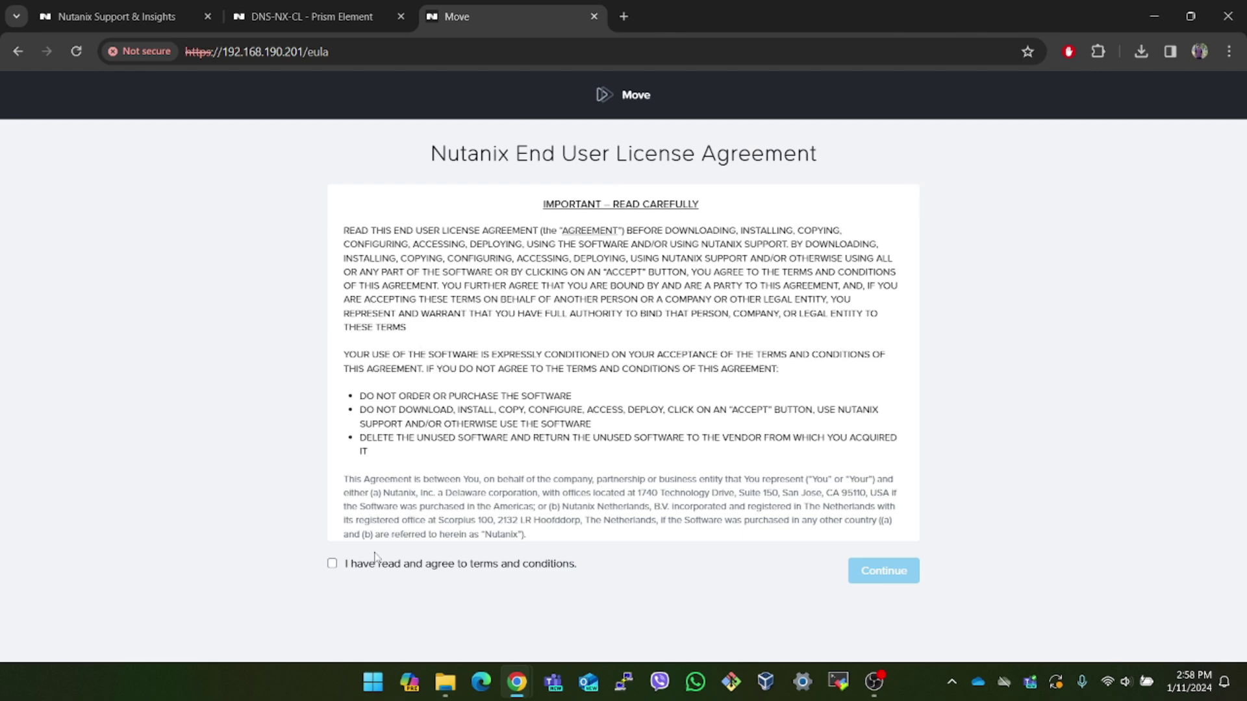
Step: Accept the Nutanix End User License Agreement and acknowledge the Customer Experience Program notice
{"action": "scroll", "coordinate": [375, 536], "scroll_direction": "down", "scroll_amount": 8}
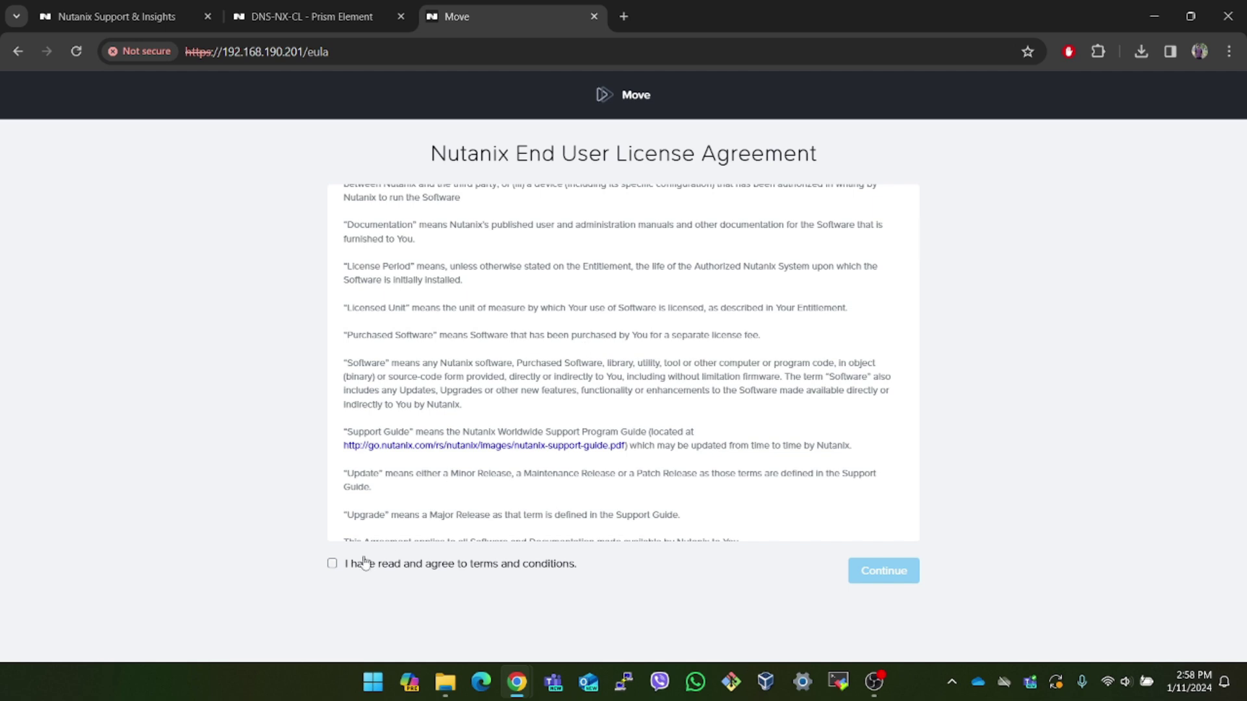
{"action": "left_click", "coordinate": [332, 565]}
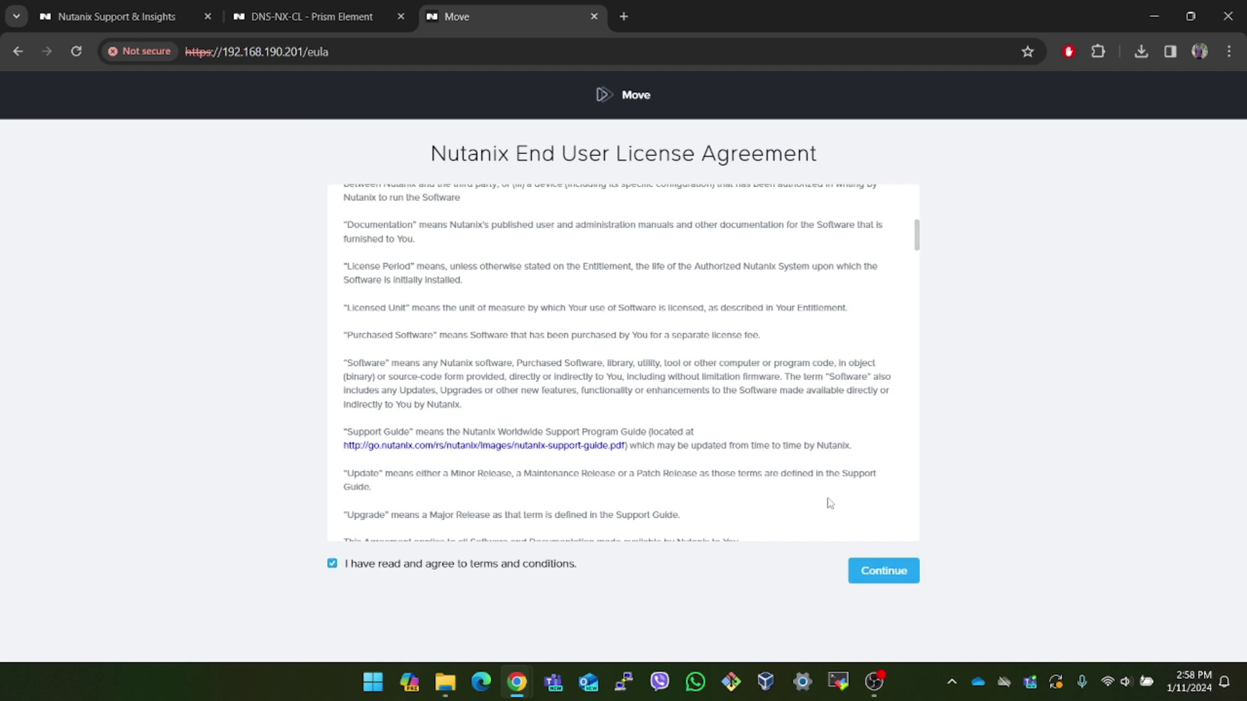
{"action": "left_click", "coordinate": [906, 572]}
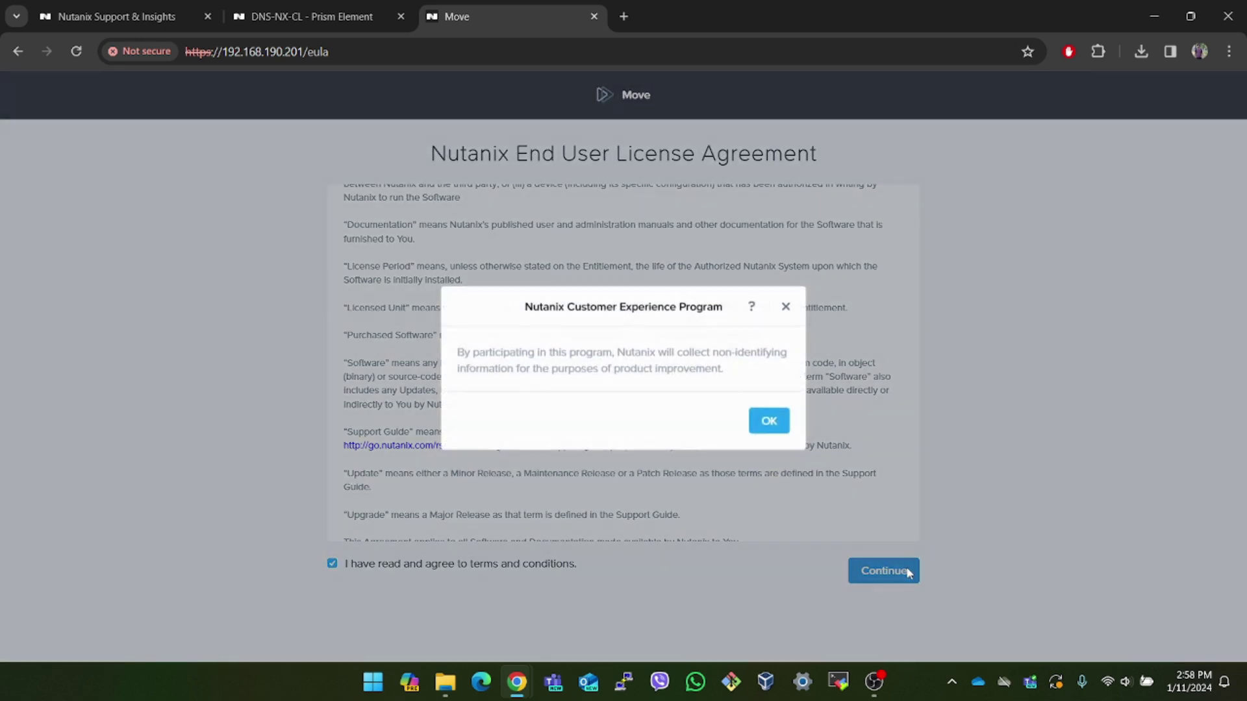
{"action": "left_click", "coordinate": [770, 419]}
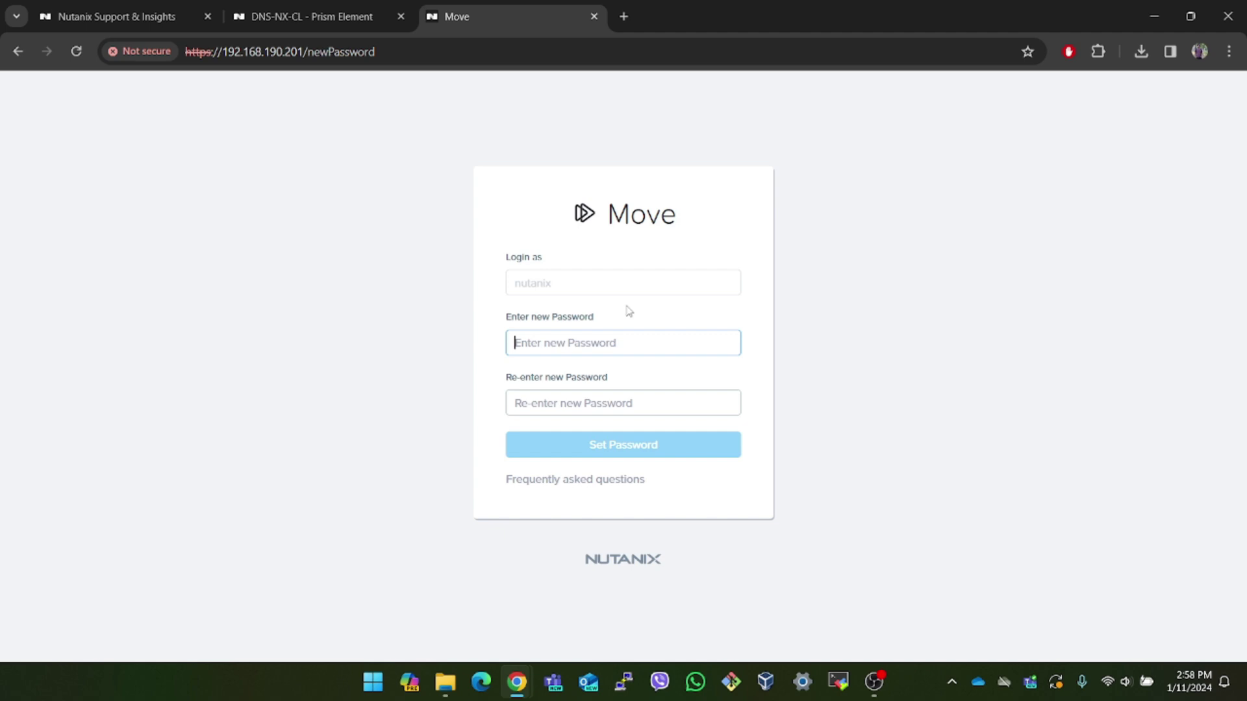
Step: Set a new password for the Move nutanix account, entering it in both password fields
{"action": "key", "text": "ctrl+v"}
{"action": "key", "text": "Tab"}
{"action": "key", "text": "ctrl+v"}
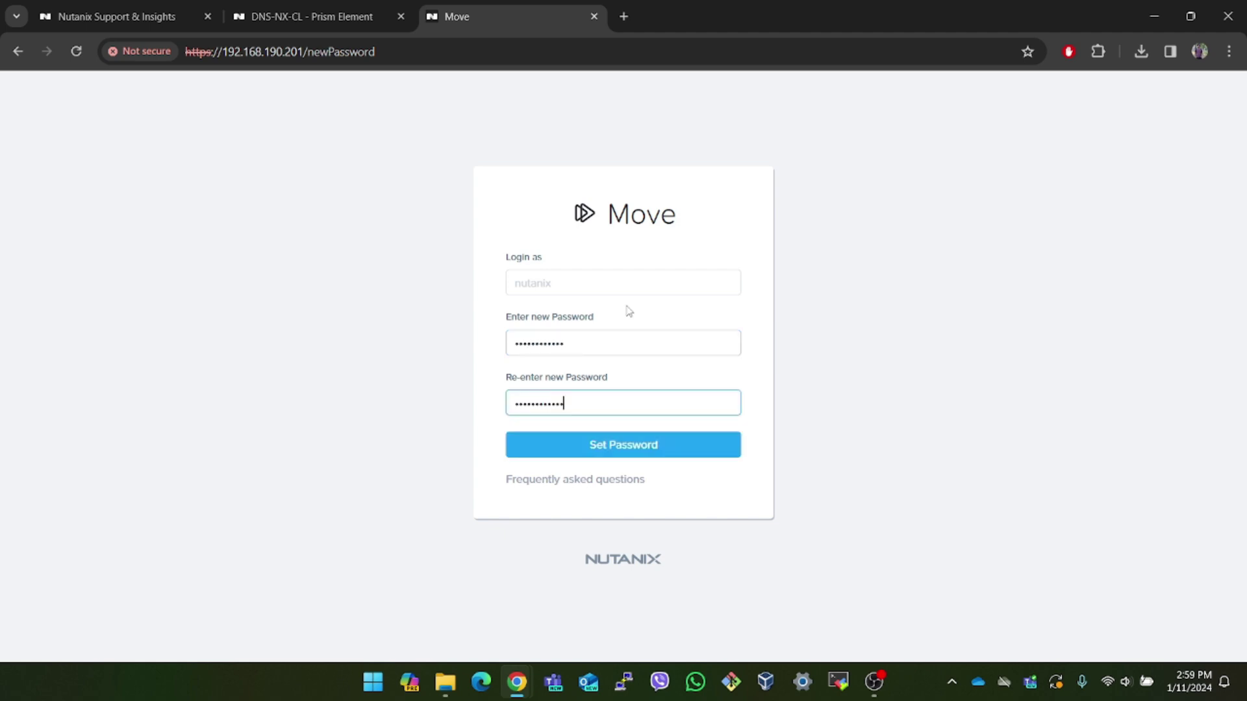
{"action": "left_click", "coordinate": [611, 453]}
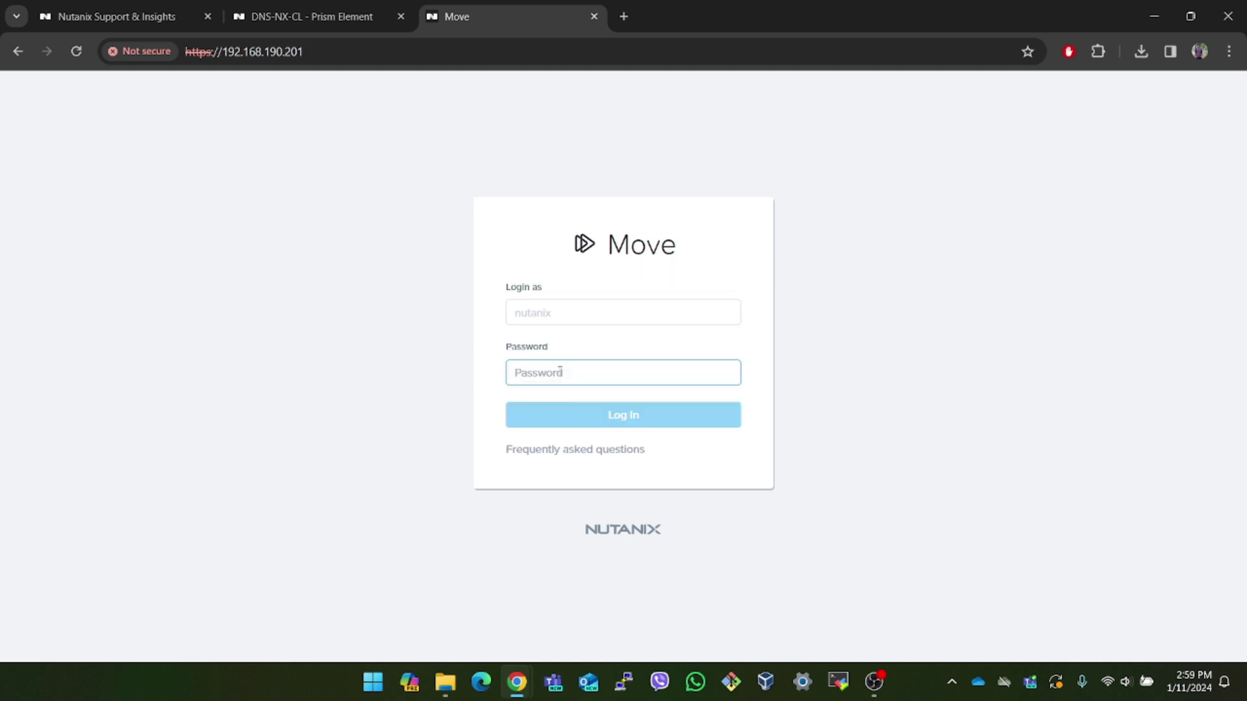
Step: Log in to Move with the account password, dismiss the What's New notice and continue with the VM migration type
{"action": "key", "text": "ctrl+v"}
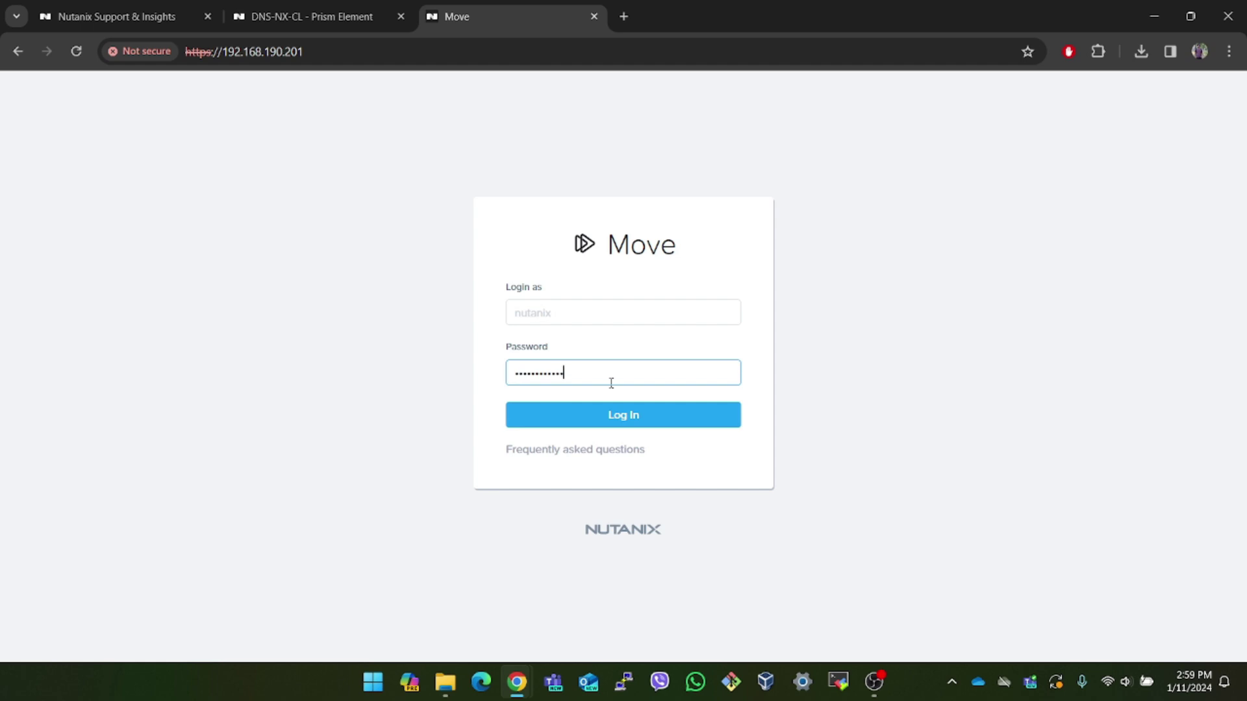
{"action": "left_click", "coordinate": [623, 415]}
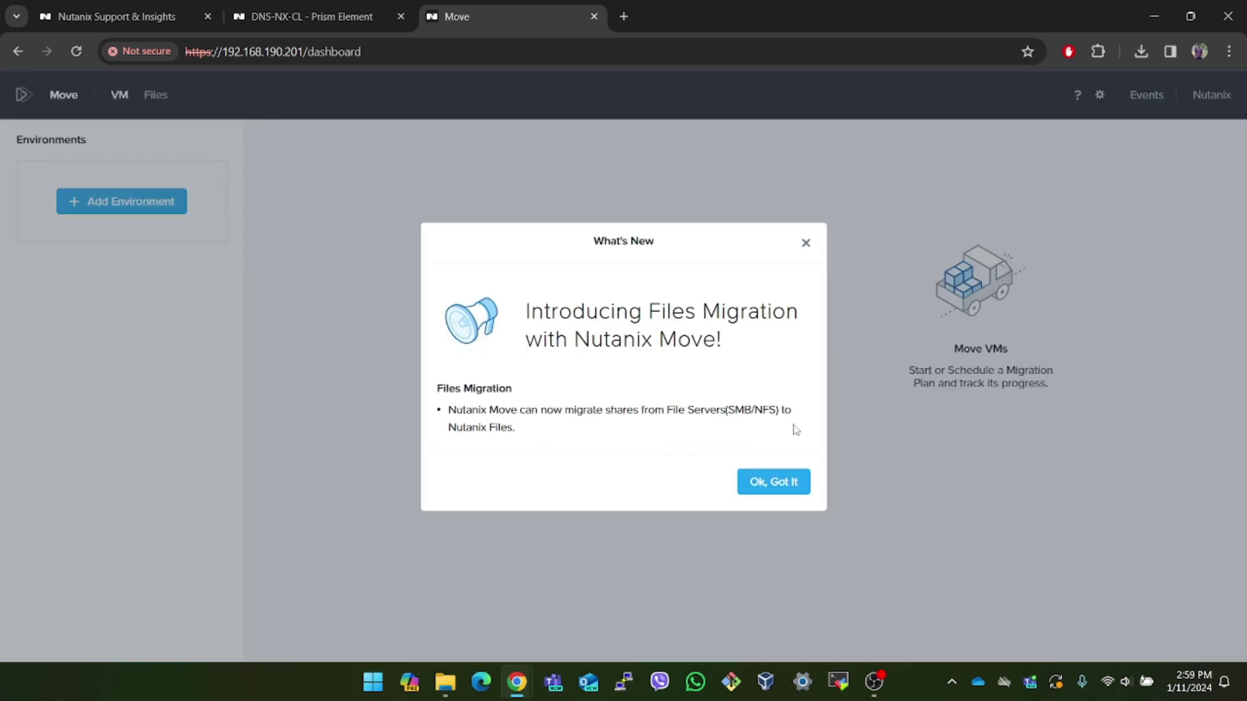
{"action": "left_click", "coordinate": [780, 488]}
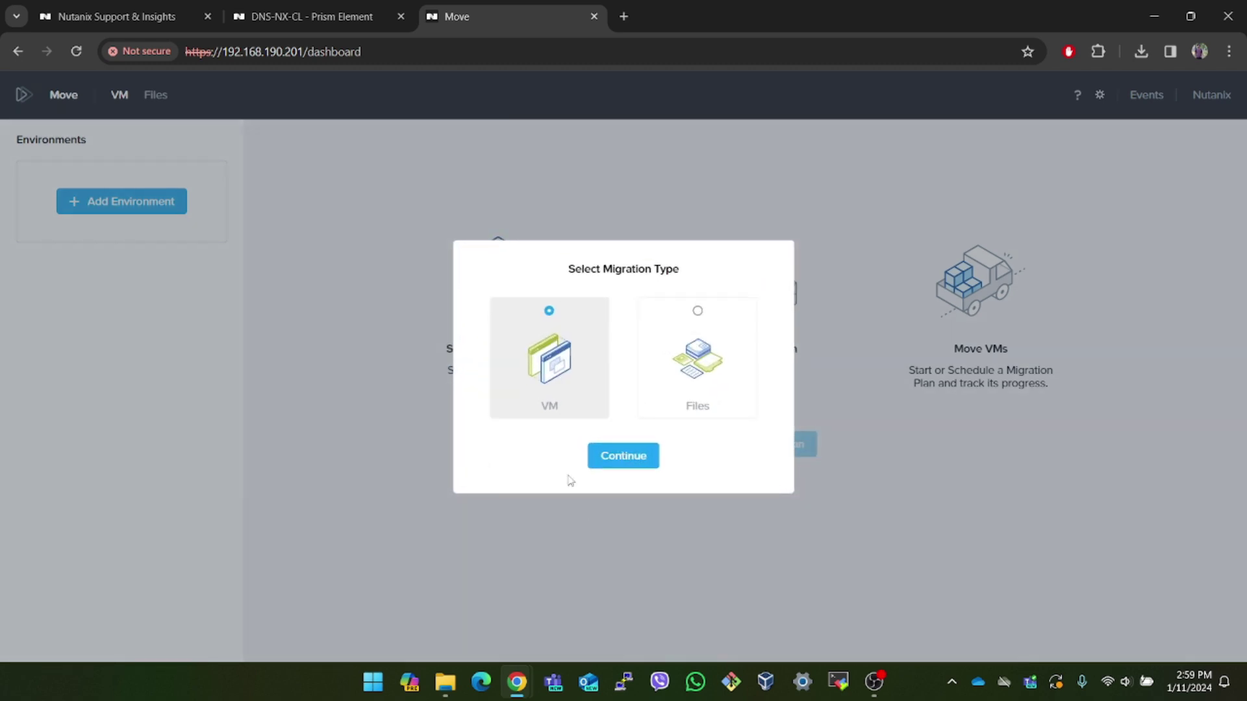
{"action": "left_click", "coordinate": [618, 454]}
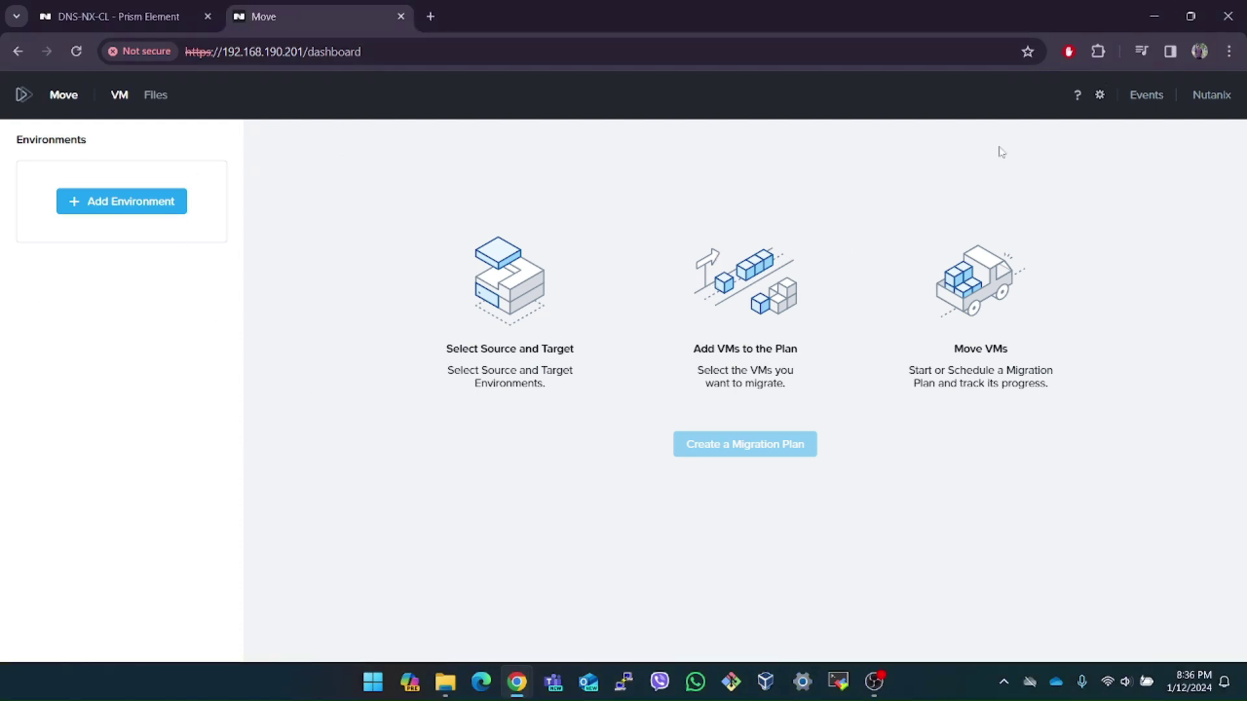
Step: Start a new environment of type VMware ESXi and name it Vmware ESXI
{"action": "left_click", "coordinate": [102, 215]}
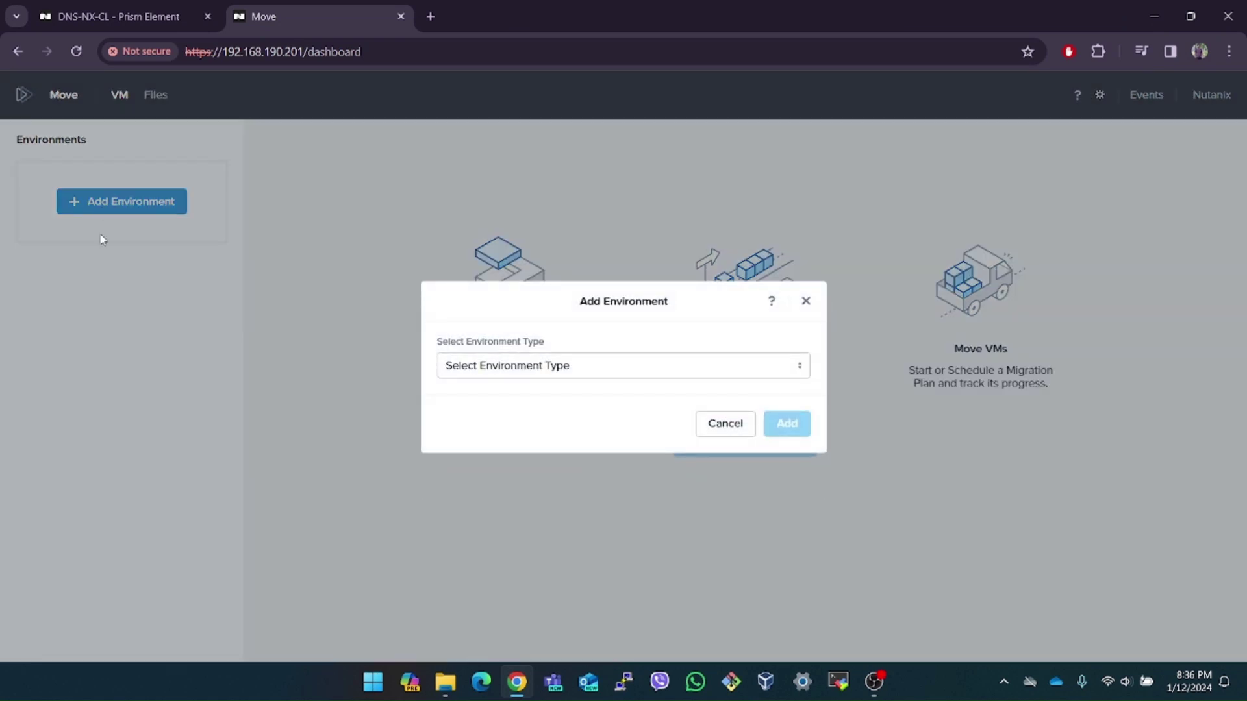
{"action": "left_click", "coordinate": [549, 367]}
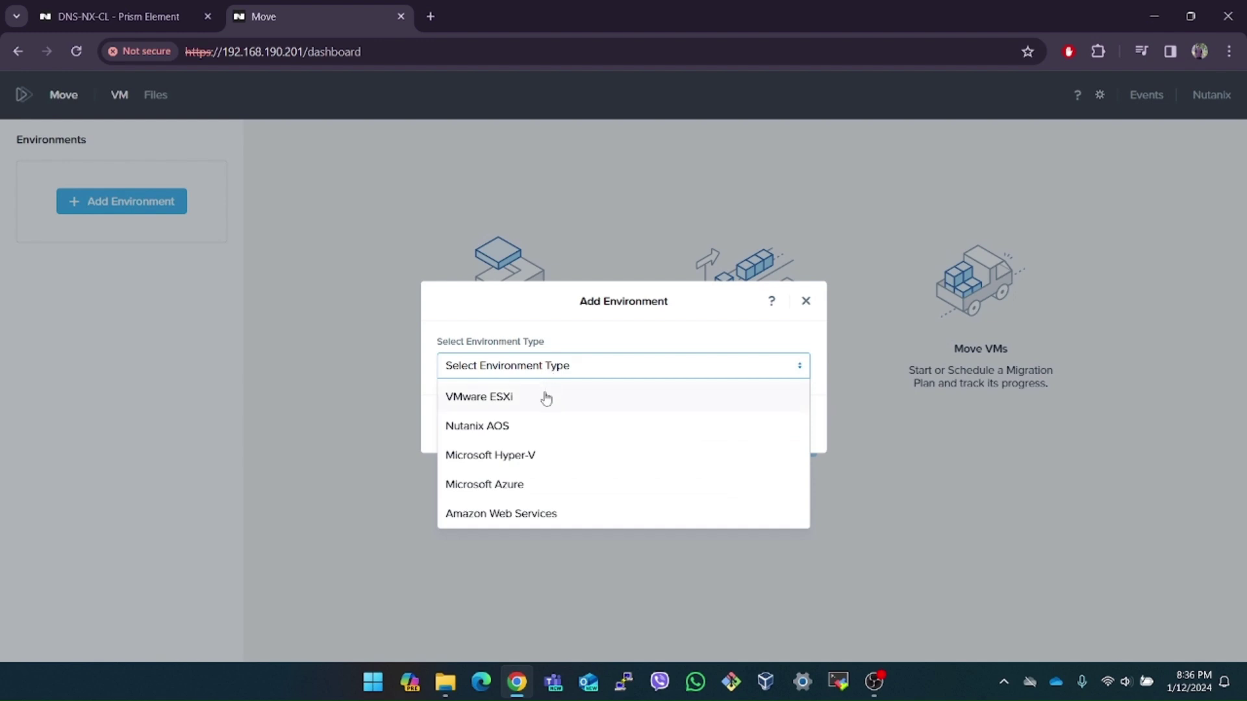
{"action": "left_click", "coordinate": [546, 395]}
{"action": "left_click", "coordinate": [520, 341]}
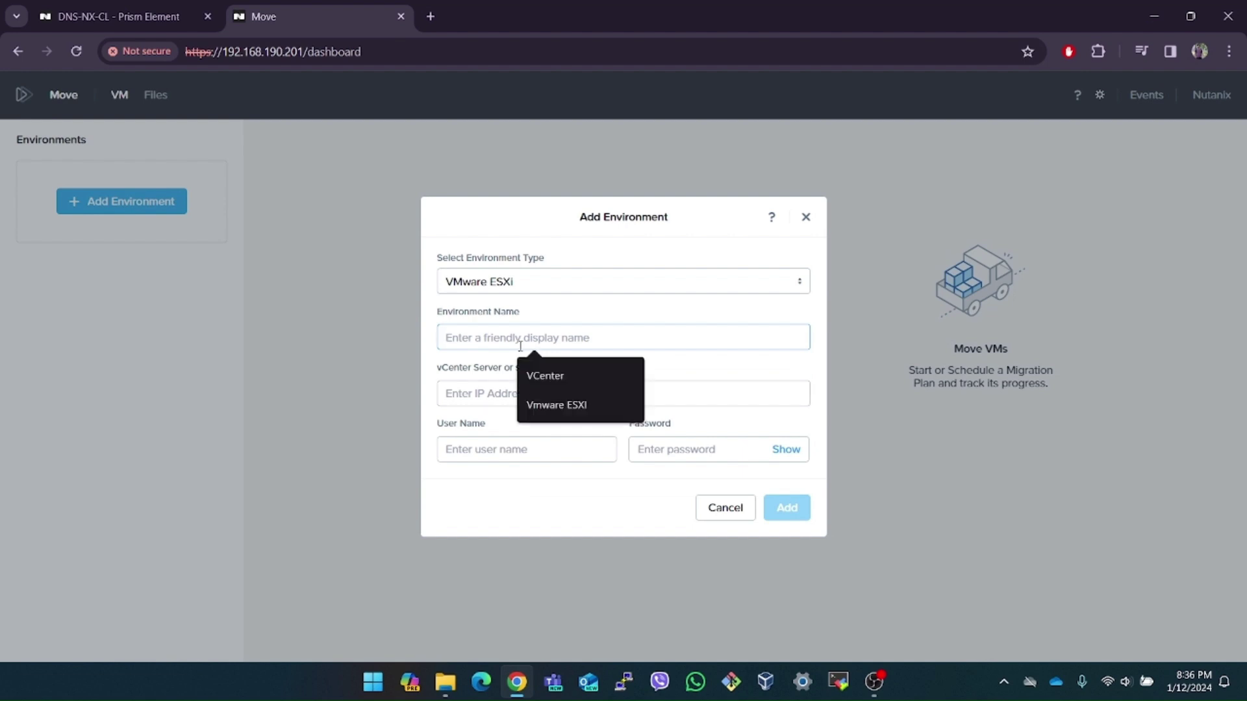
{"action": "left_click", "coordinate": [560, 406]}
Step: Add the ESXi environment with host 192.168.128.67, user name root and the host password
{"action": "left_click", "coordinate": [536, 397]}
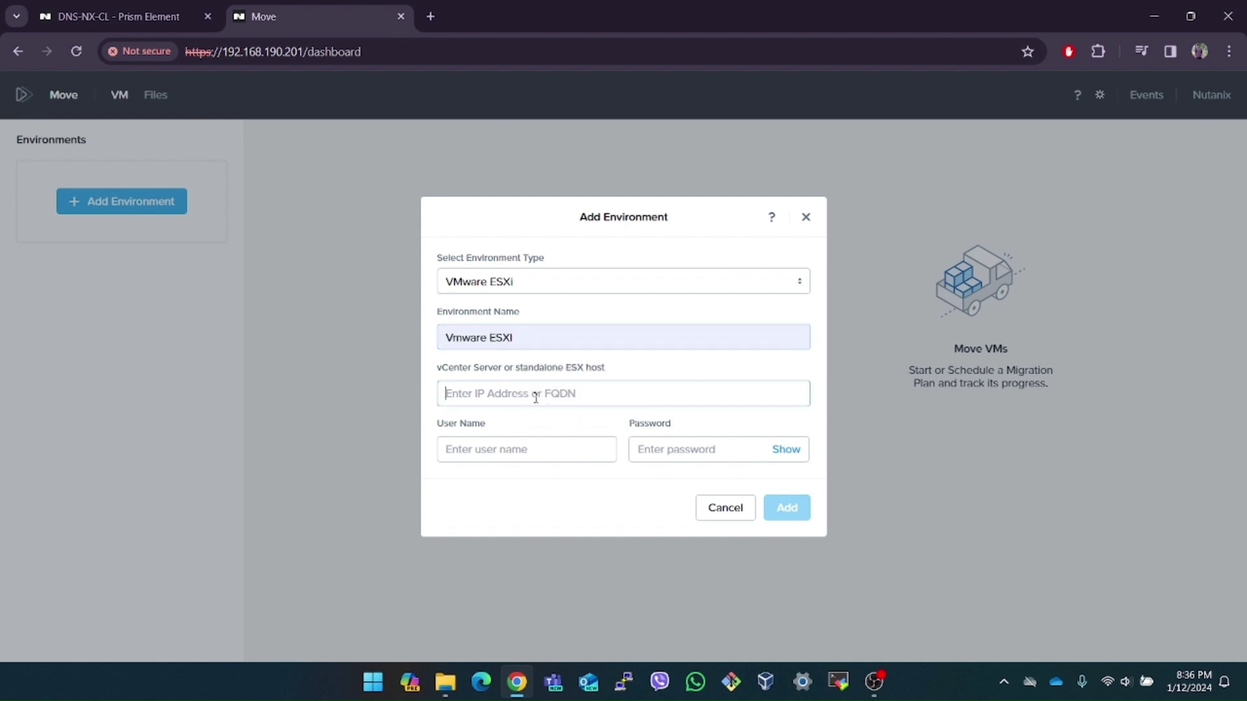
{"action": "left_click", "coordinate": [534, 461]}
{"action": "left_click", "coordinate": [512, 450]}
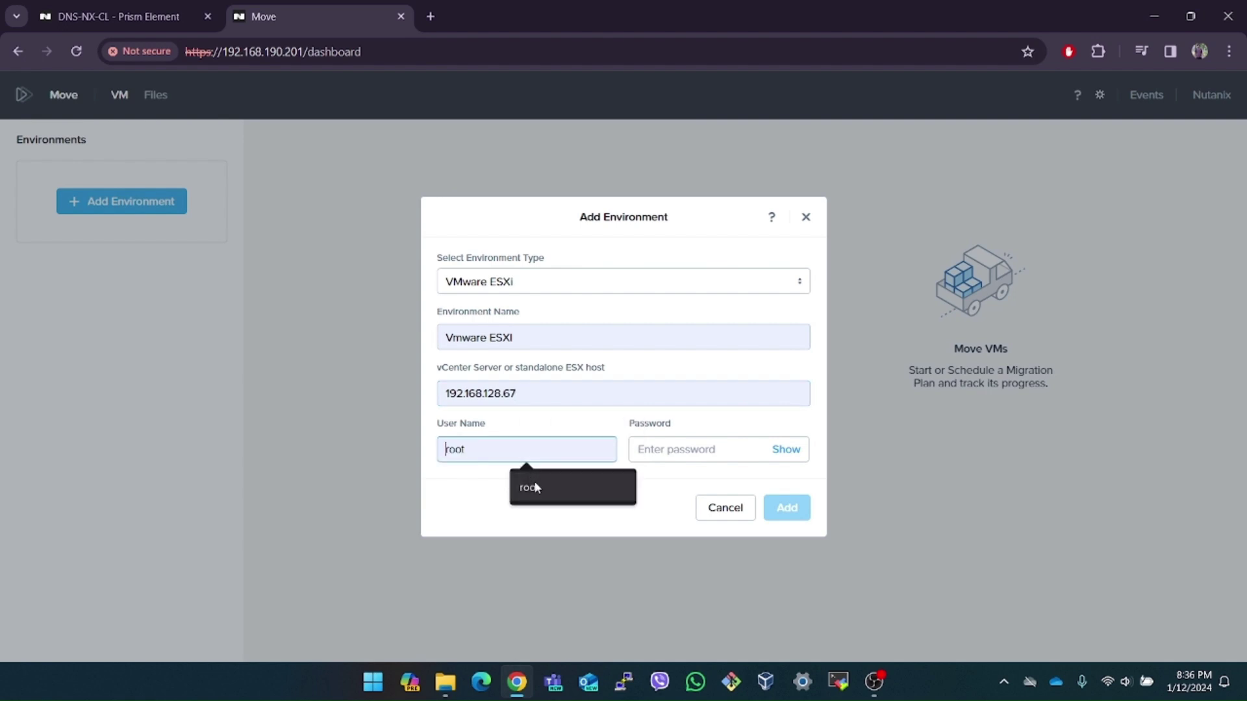
{"action": "left_click", "coordinate": [529, 487]}
{"action": "left_click", "coordinate": [683, 455]}
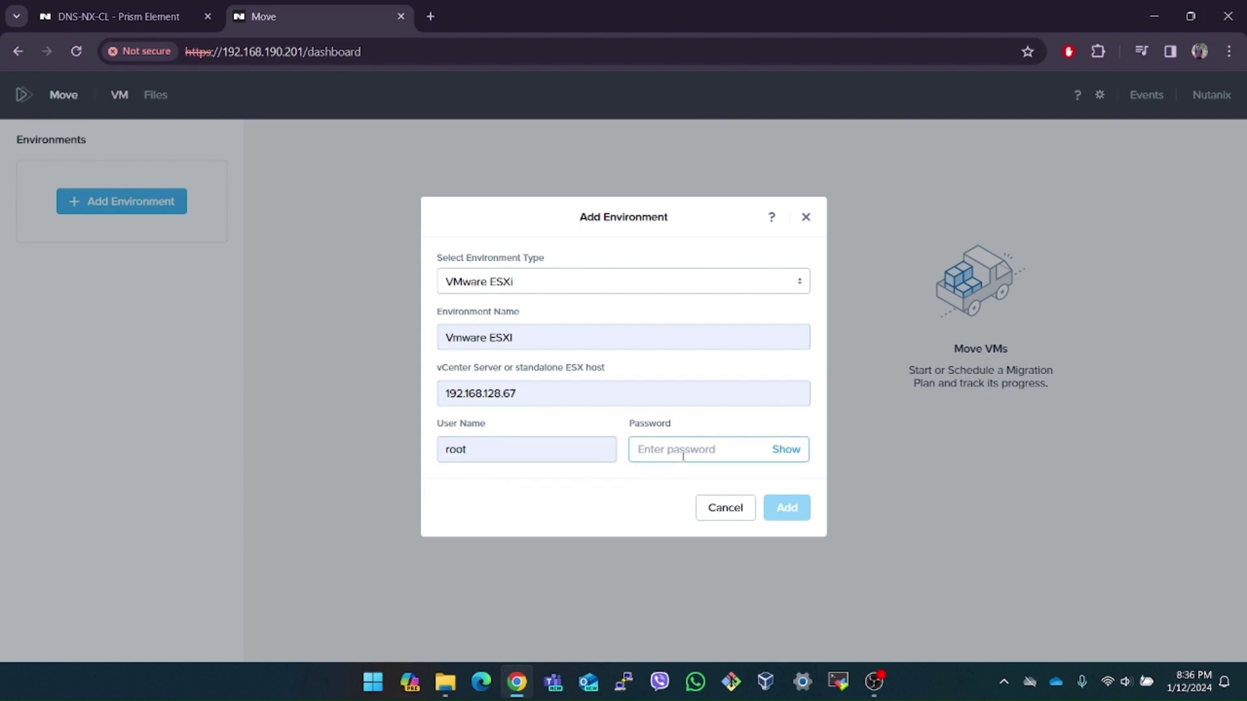
{"action": "key", "text": "ctrl+v"}
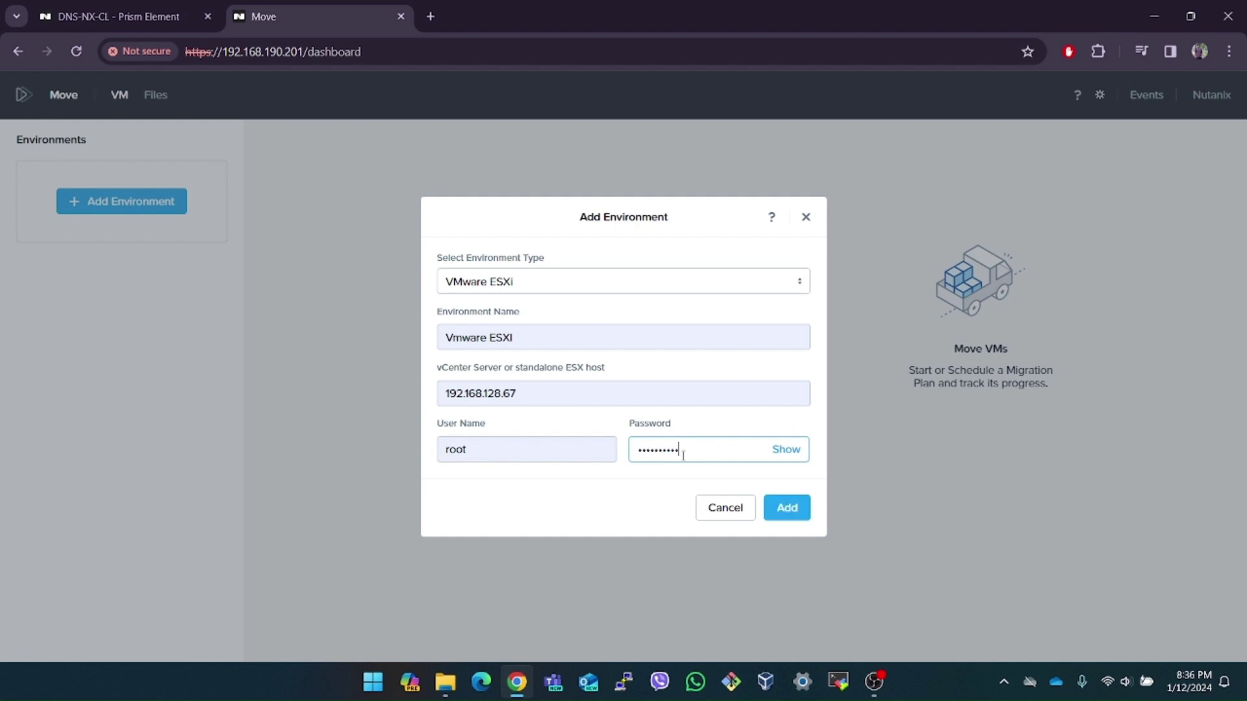
{"action": "left_click", "coordinate": [790, 515]}
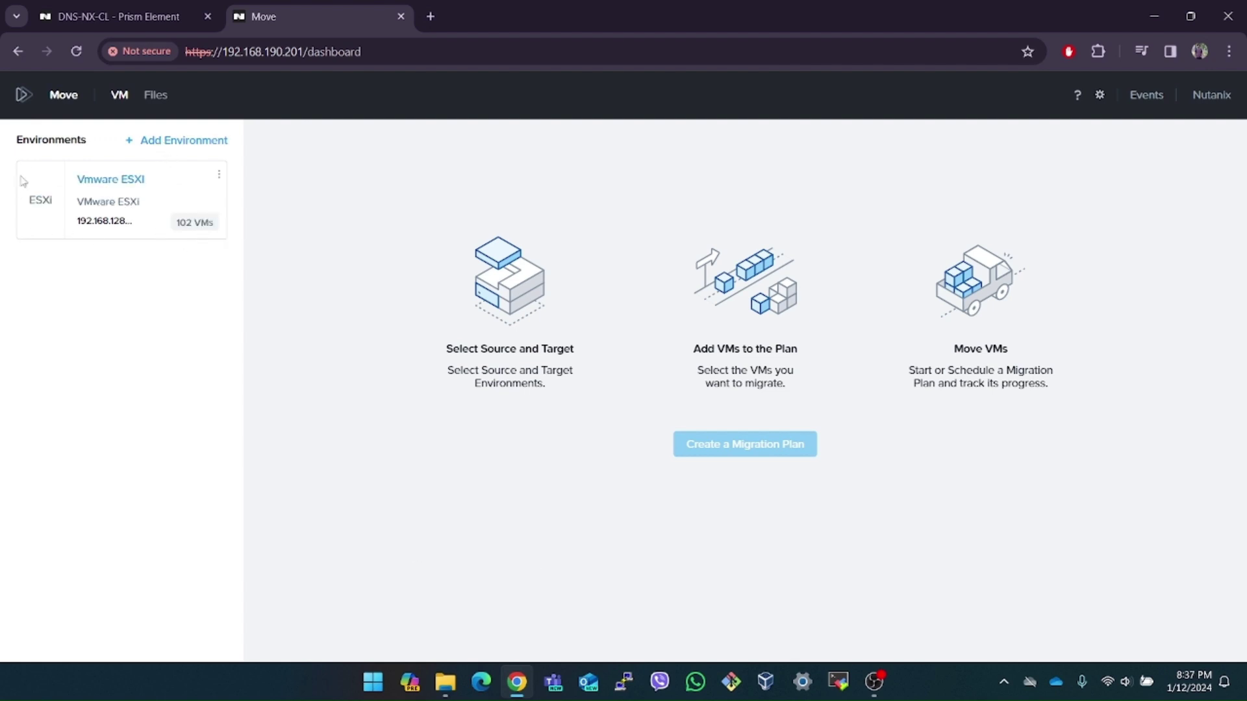
Step: Add a Nutanix AOS environment named Nutanix Prism at 192.168.177.20, entering the cluster's user name and password
{"action": "left_click", "coordinate": [158, 142]}
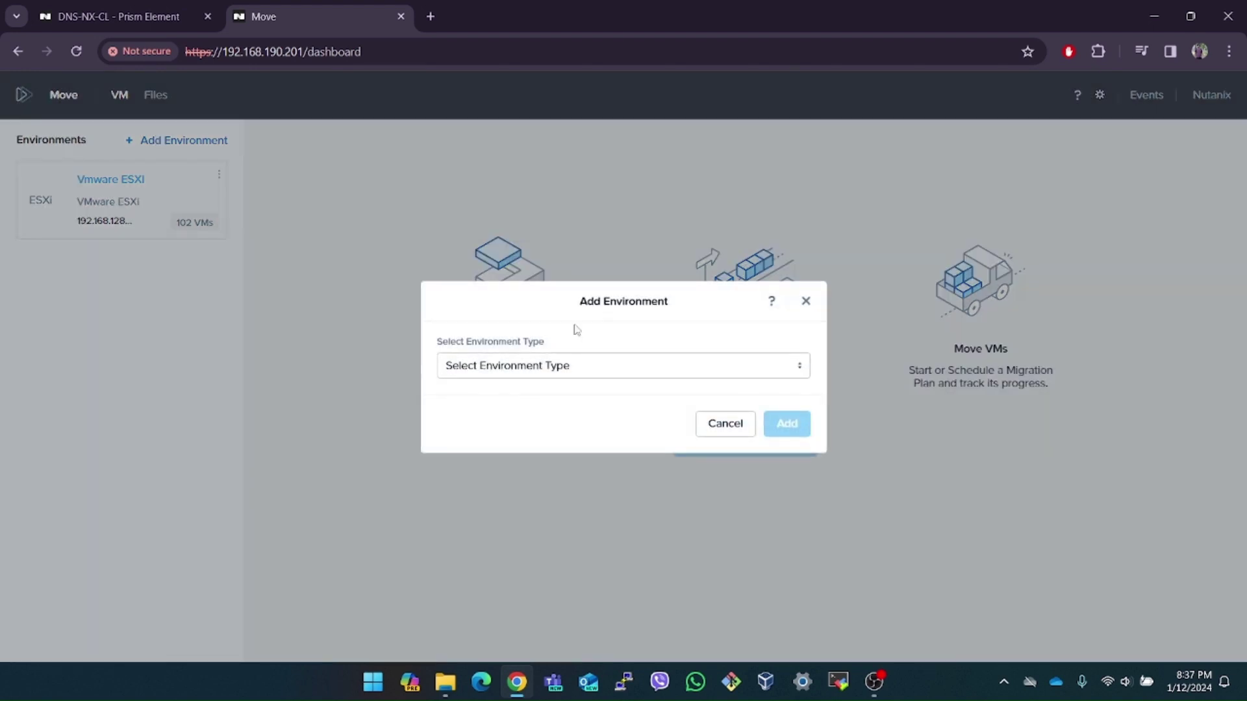
{"action": "left_click", "coordinate": [520, 365]}
{"action": "left_click", "coordinate": [463, 432]}
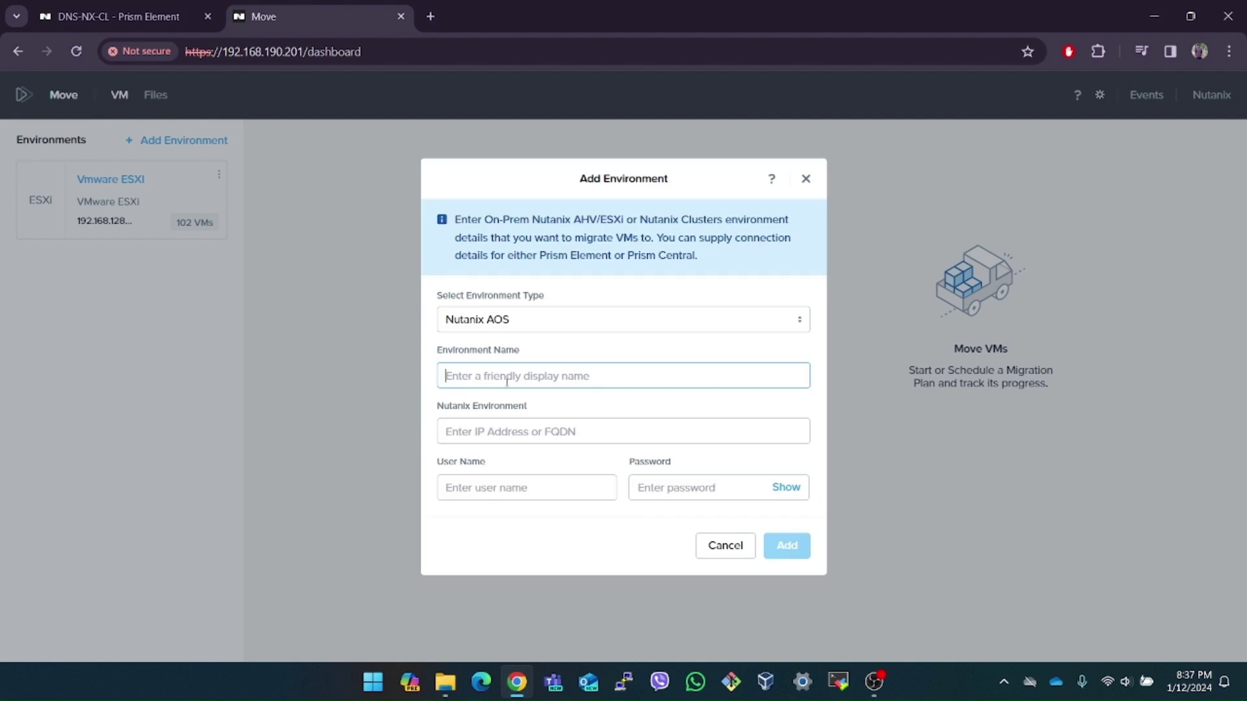
{"action": "type", "text": "Nutanix Prism"}
{"action": "left_click", "coordinate": [699, 496]}
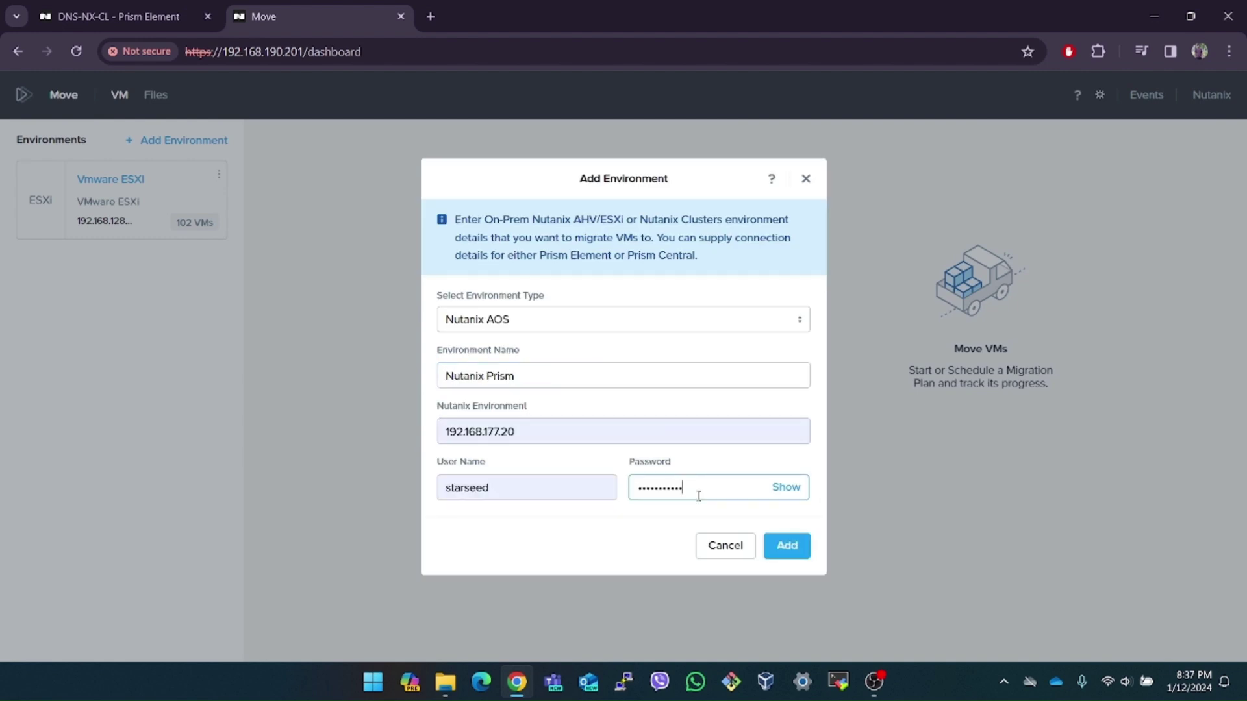
{"action": "left_click", "coordinate": [795, 546]}
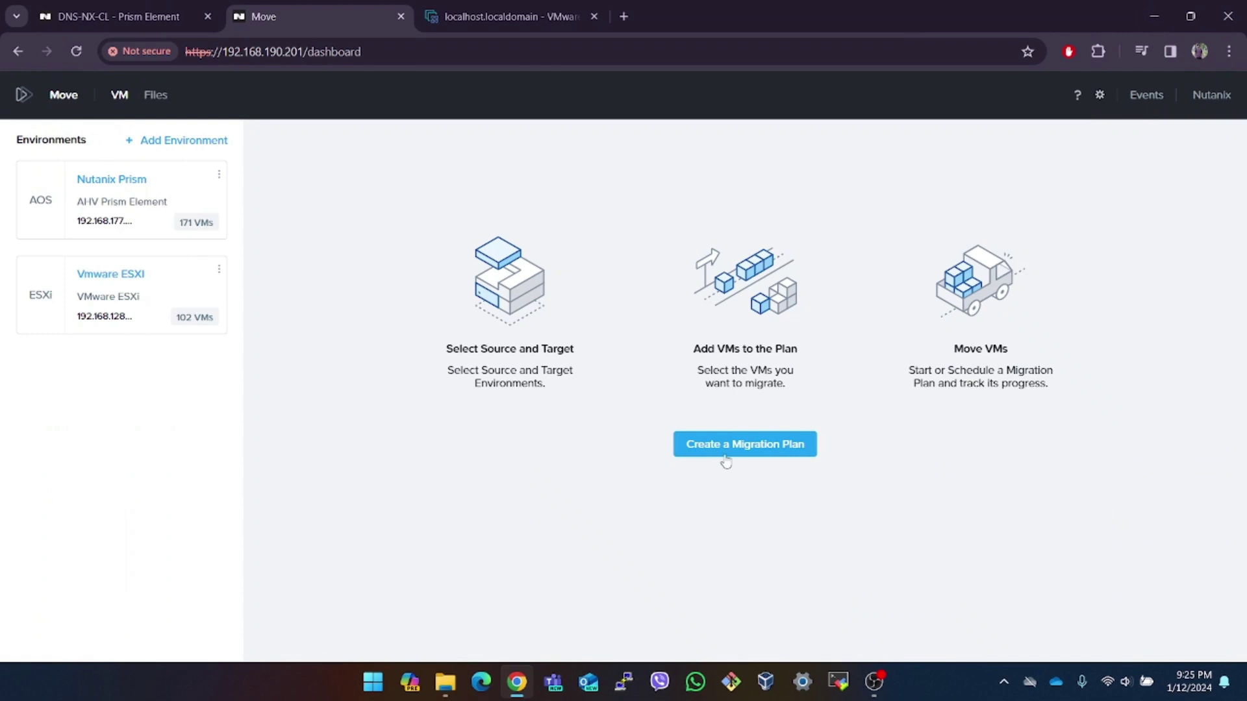
Step: Create a new migration plan named VM Migration
{"action": "left_click", "coordinate": [726, 462]}
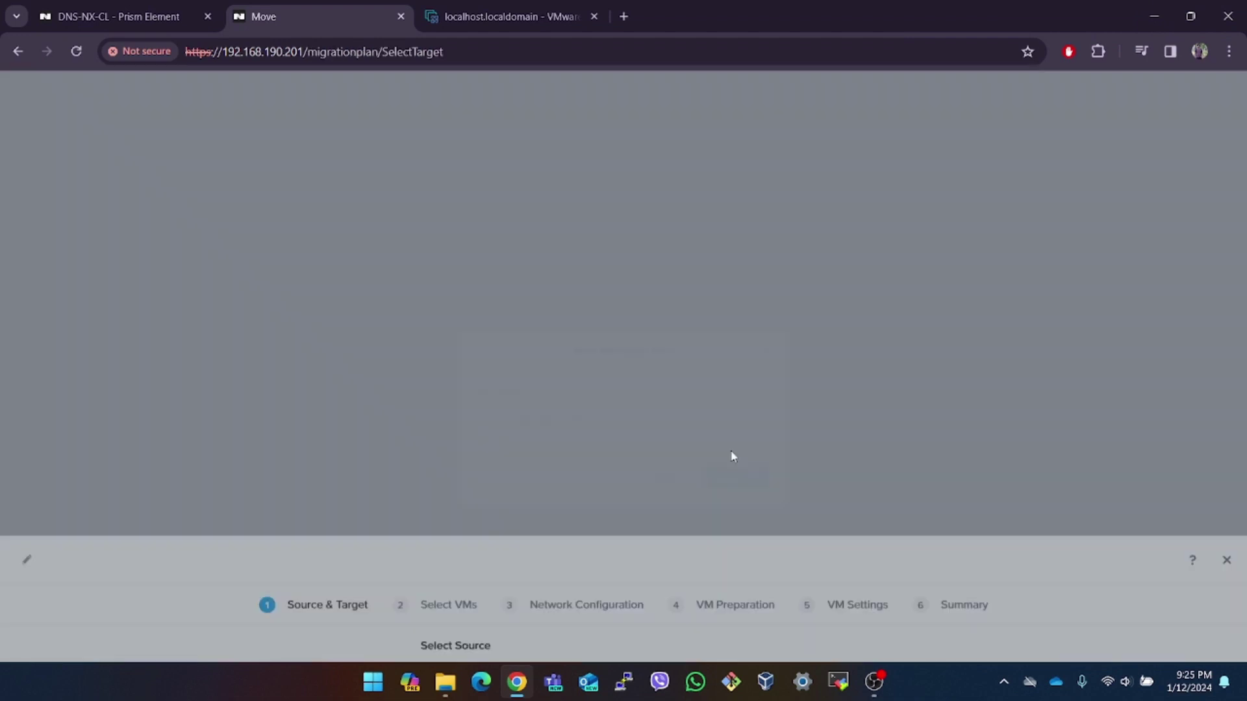
{"action": "left_click", "coordinate": [581, 367]}
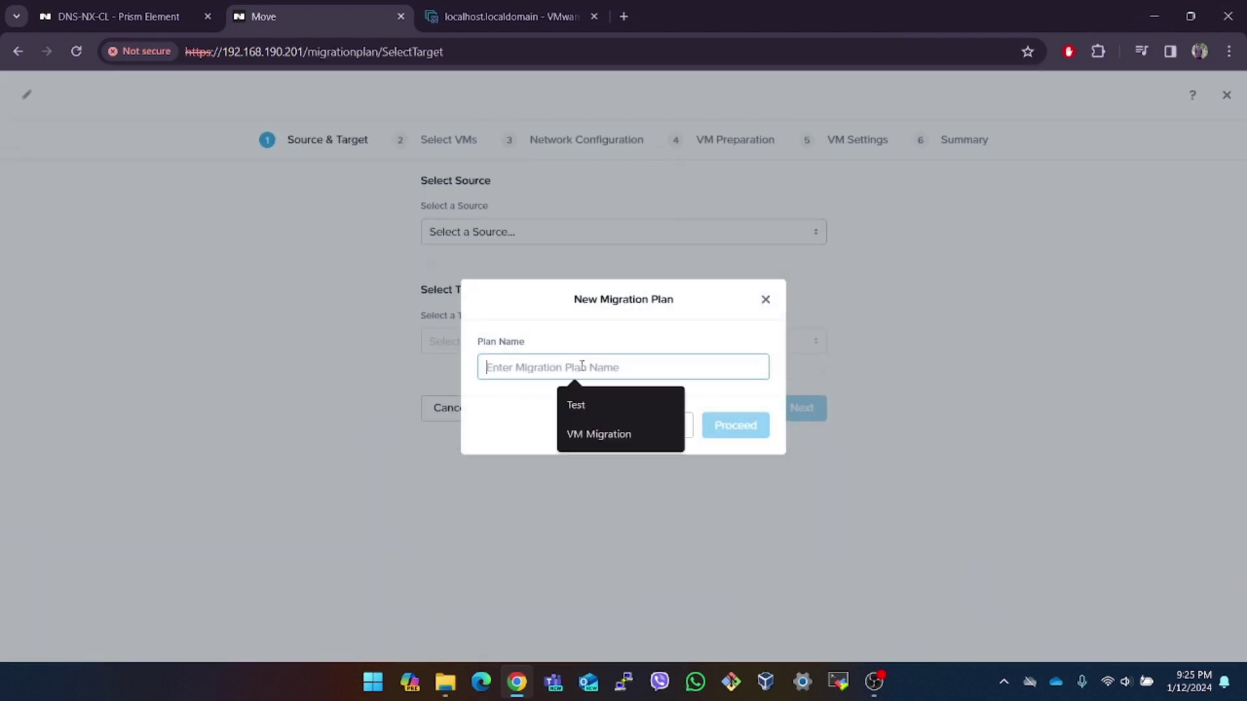
{"action": "left_click", "coordinate": [594, 434]}
{"action": "left_click", "coordinate": [736, 431]}
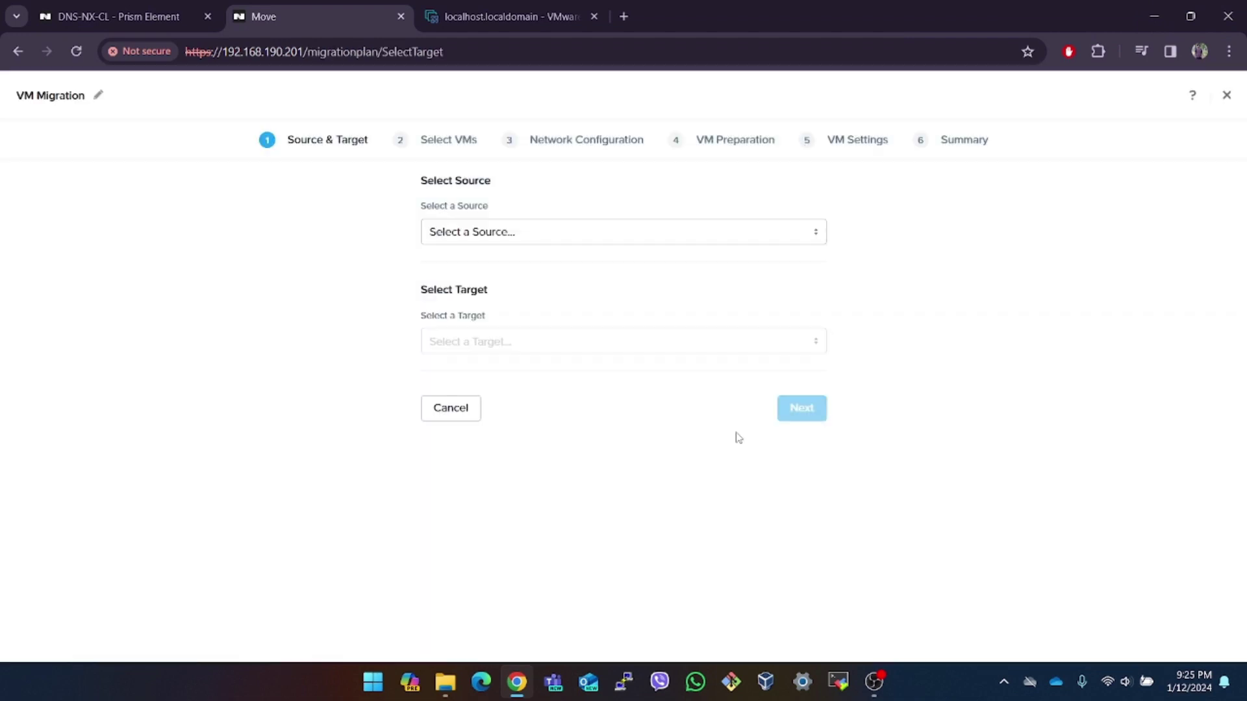
Step: Set the plan's source to Vmware ESXI, target to Nutanix Prism and target container to VM_DATA_CONTAINER, and proceed to VM selection
{"action": "left_click", "coordinate": [504, 235]}
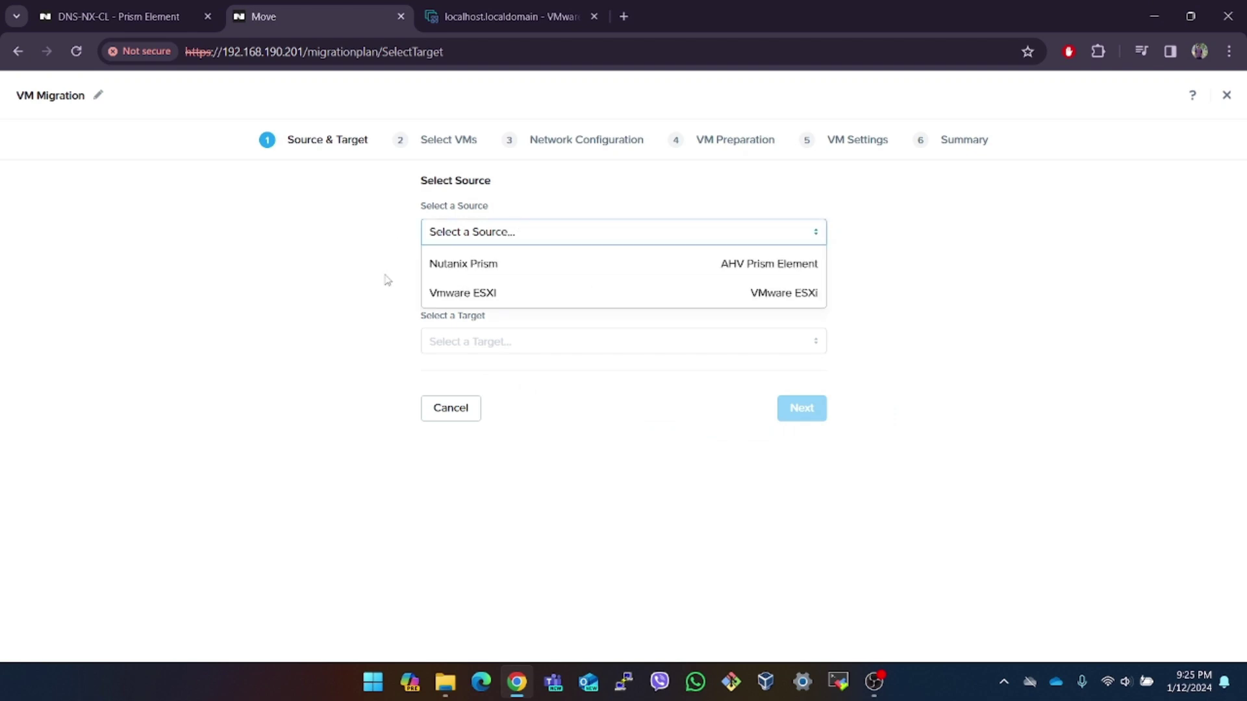
{"action": "left_click", "coordinate": [480, 297]}
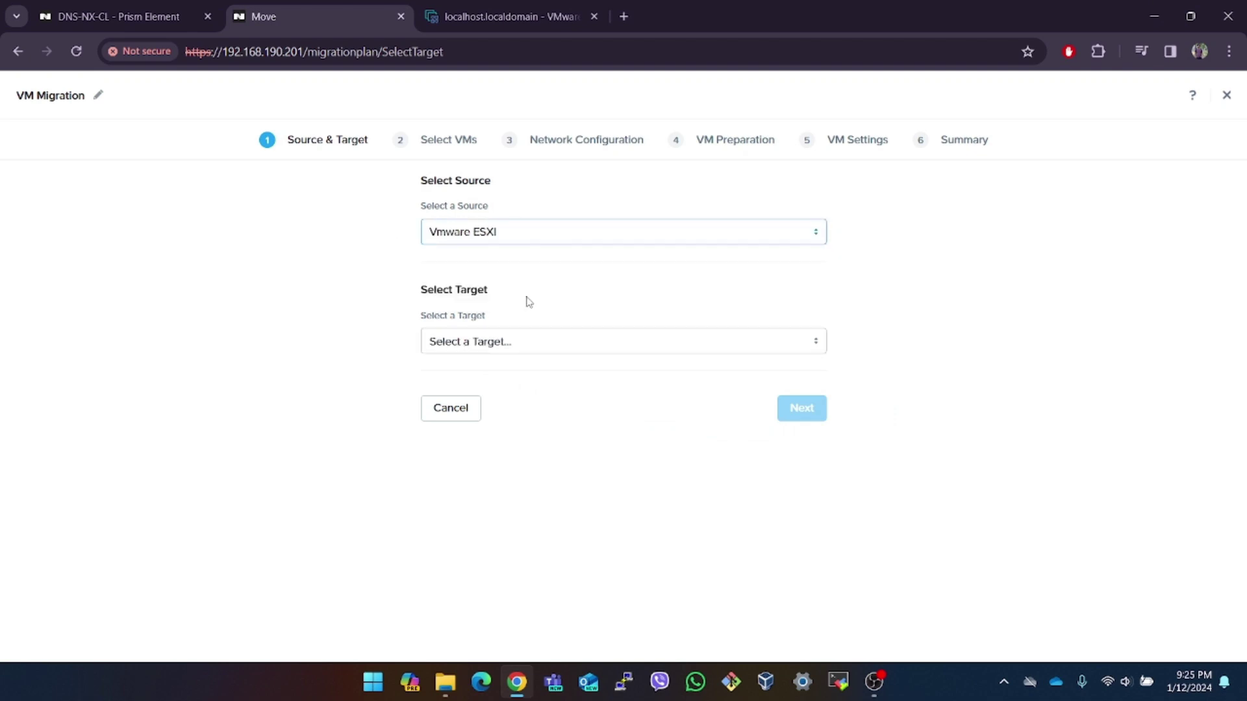
{"action": "left_click", "coordinate": [493, 347]}
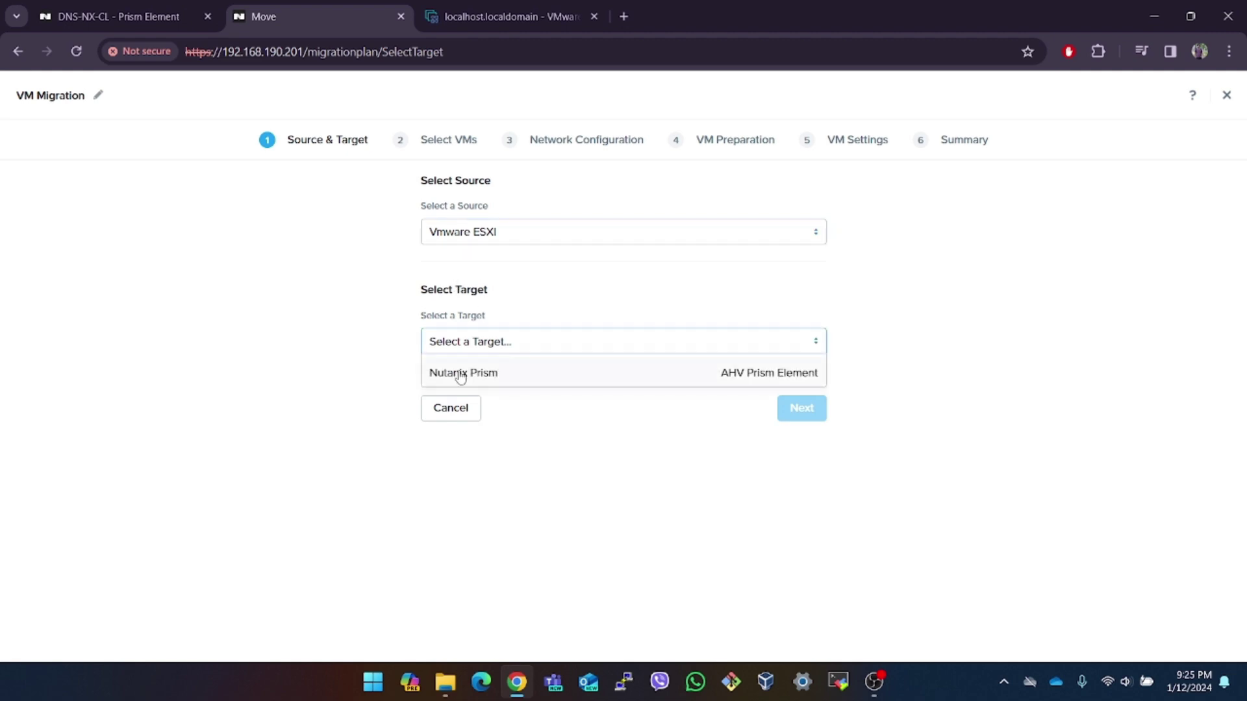
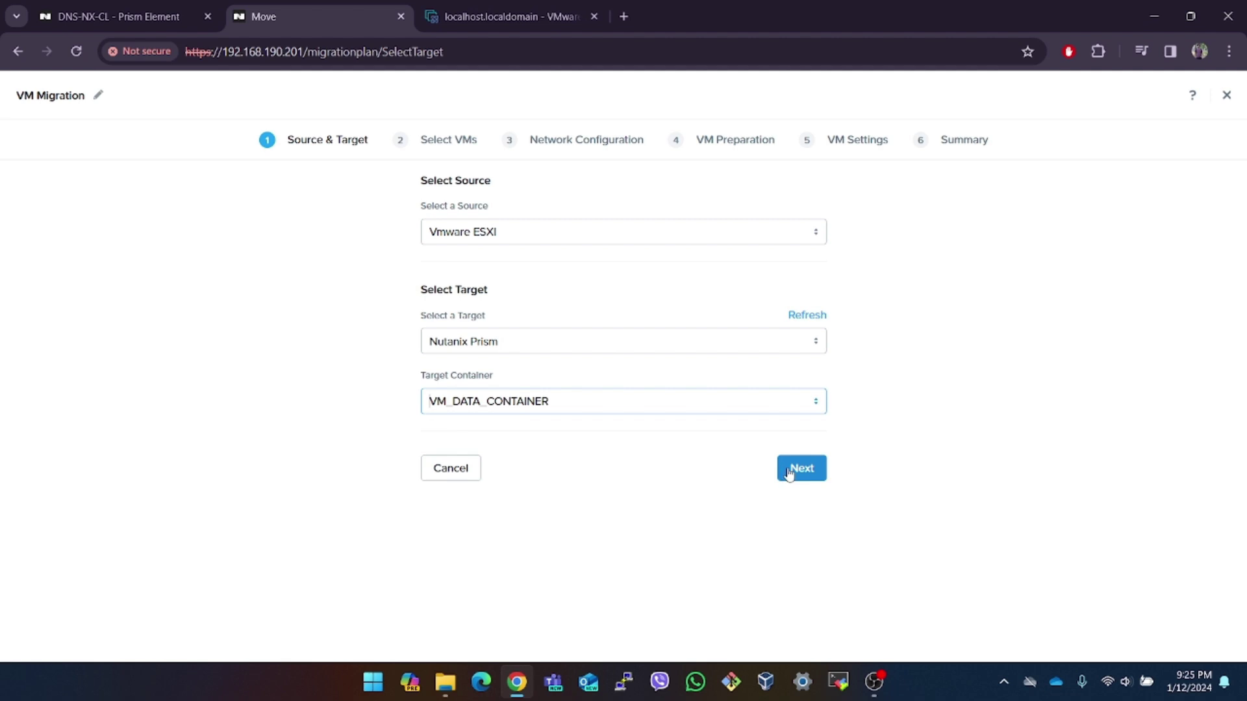
{"action": "left_click", "coordinate": [789, 474]}
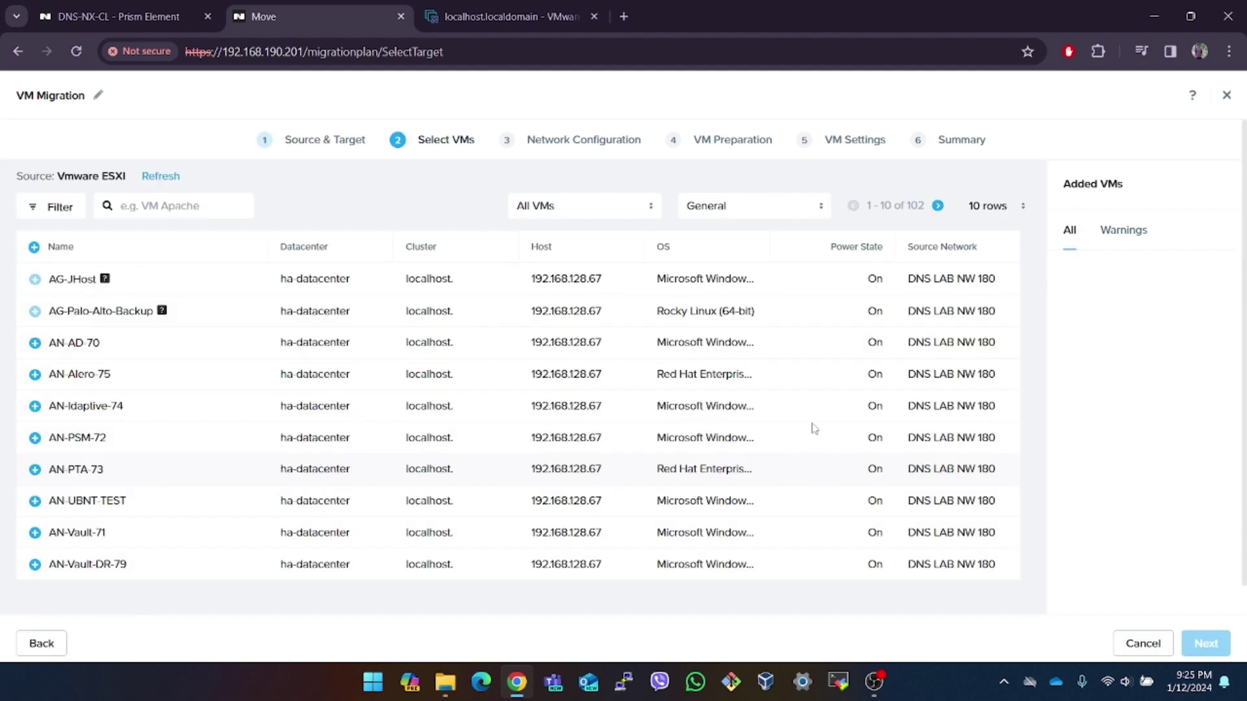
Step: Filter the source VMs by "linu" and add Linux-Test-01 to the migration plan
{"action": "left_click", "coordinate": [144, 205]}
{"action": "type", "text": "linu"}
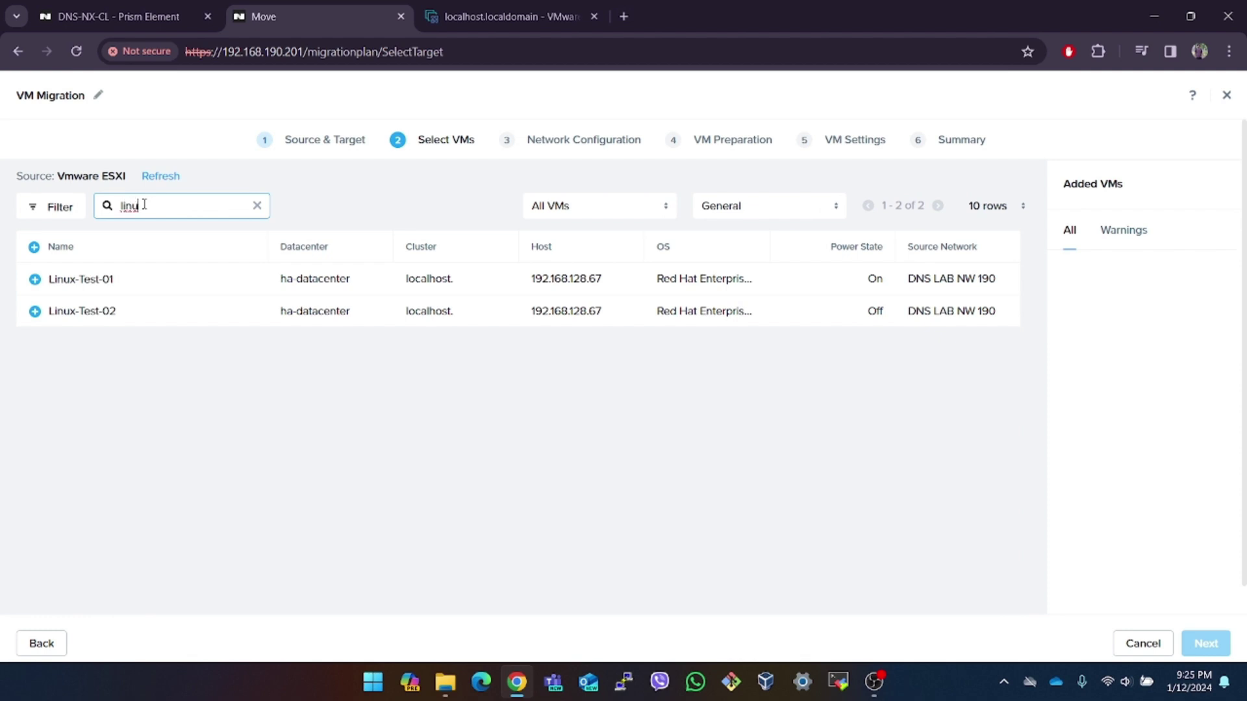
{"action": "left_click_drag", "start_coordinate": [115, 279], "coordinate": [53, 284]}
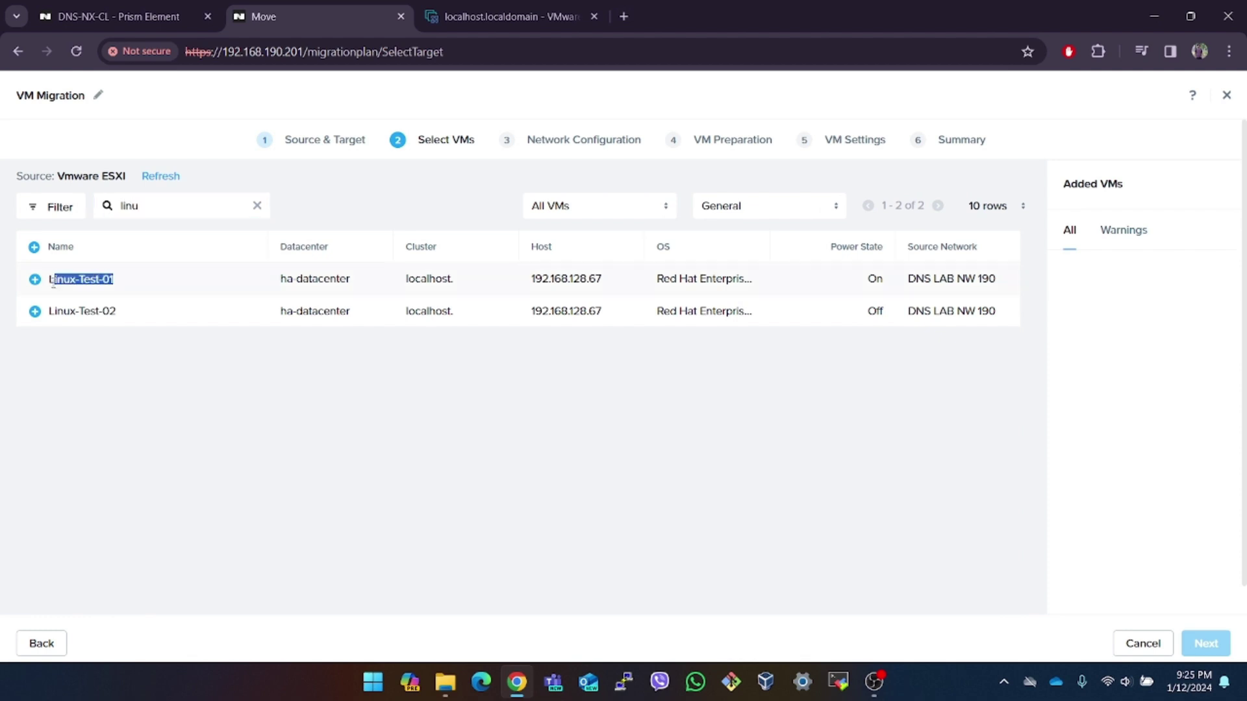
{"action": "left_click", "coordinate": [35, 279]}
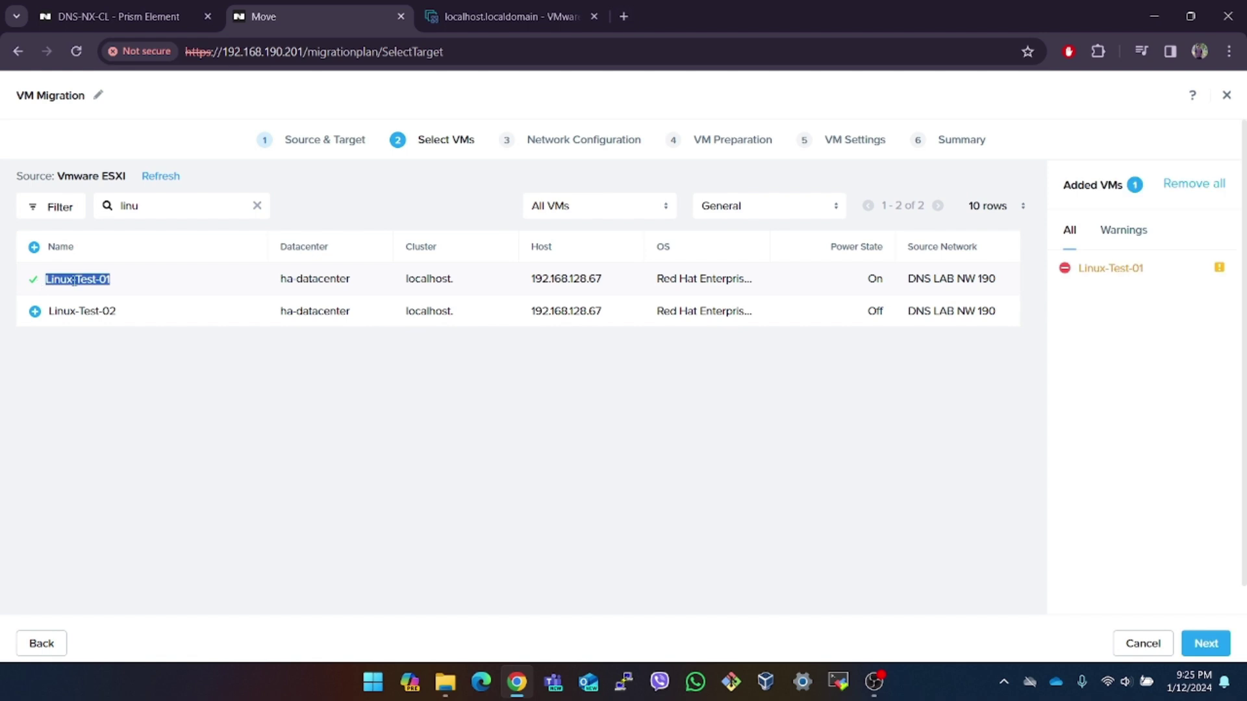
Step: Switch to the ESXi Host Client, close the Linux-Test-01 console to check the VM in the list, and return to Move
{"action": "left_click", "coordinate": [493, 18]}
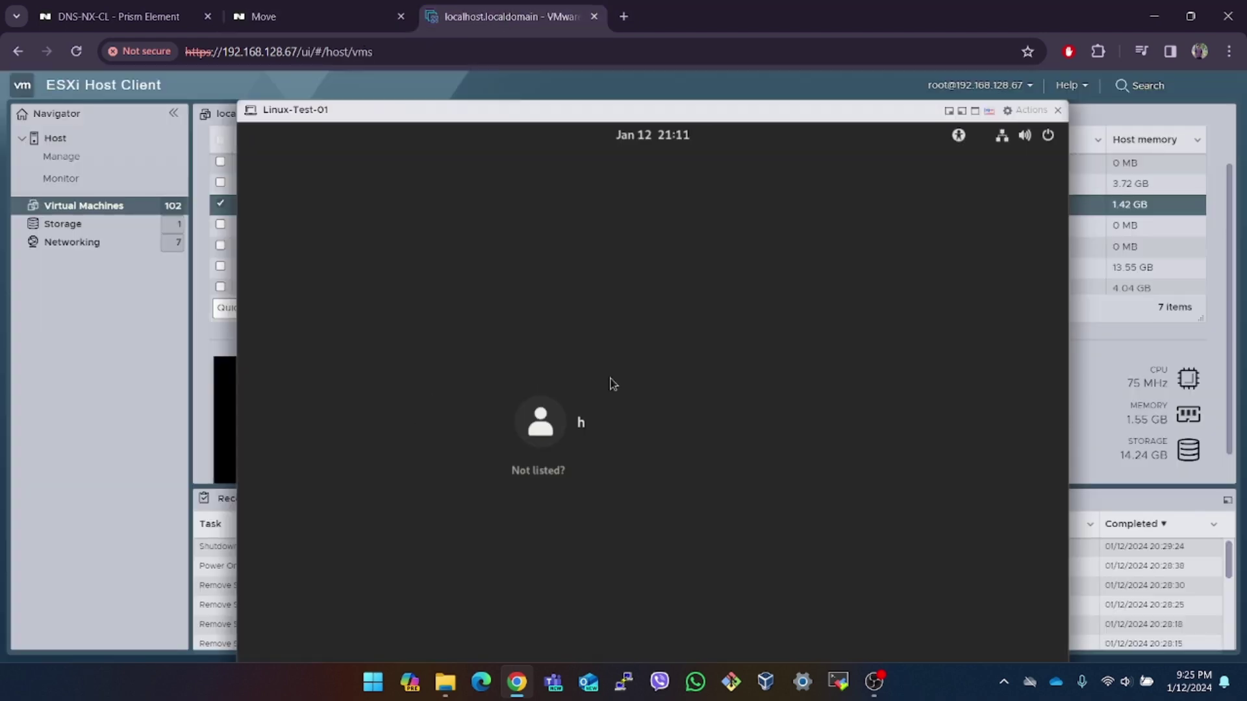
{"action": "left_click", "coordinate": [1057, 110]}
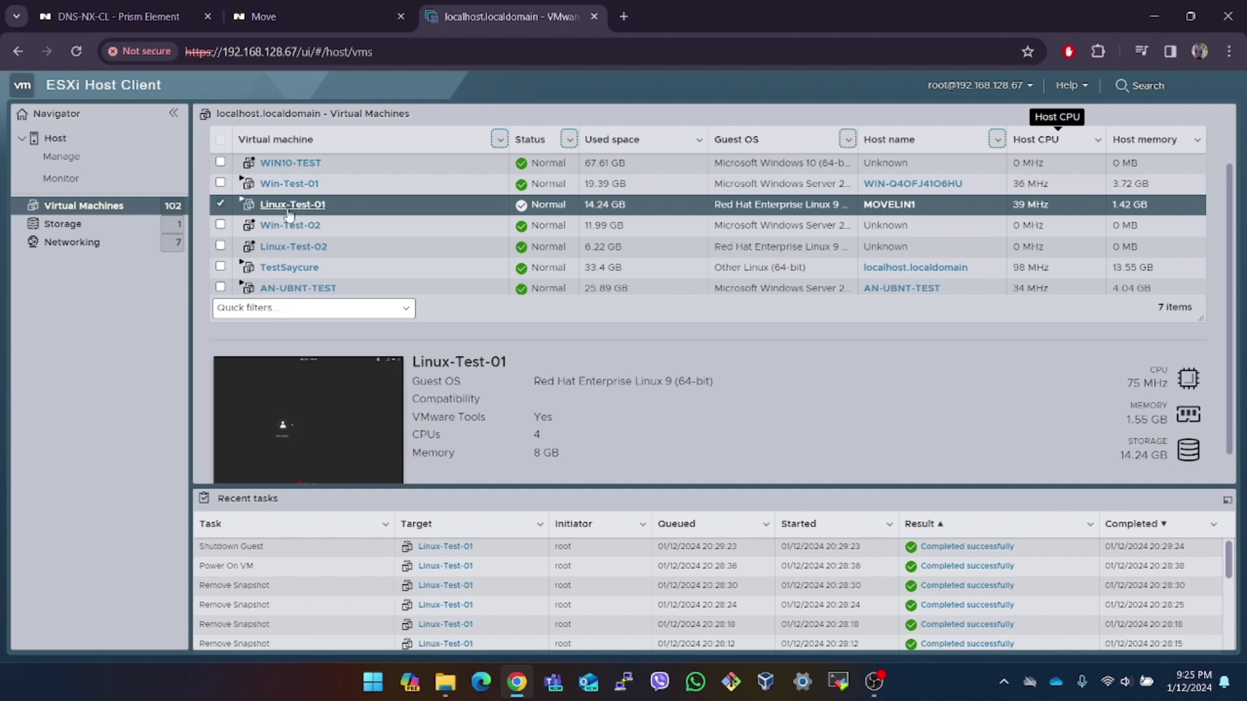
{"action": "left_click", "coordinate": [294, 20]}
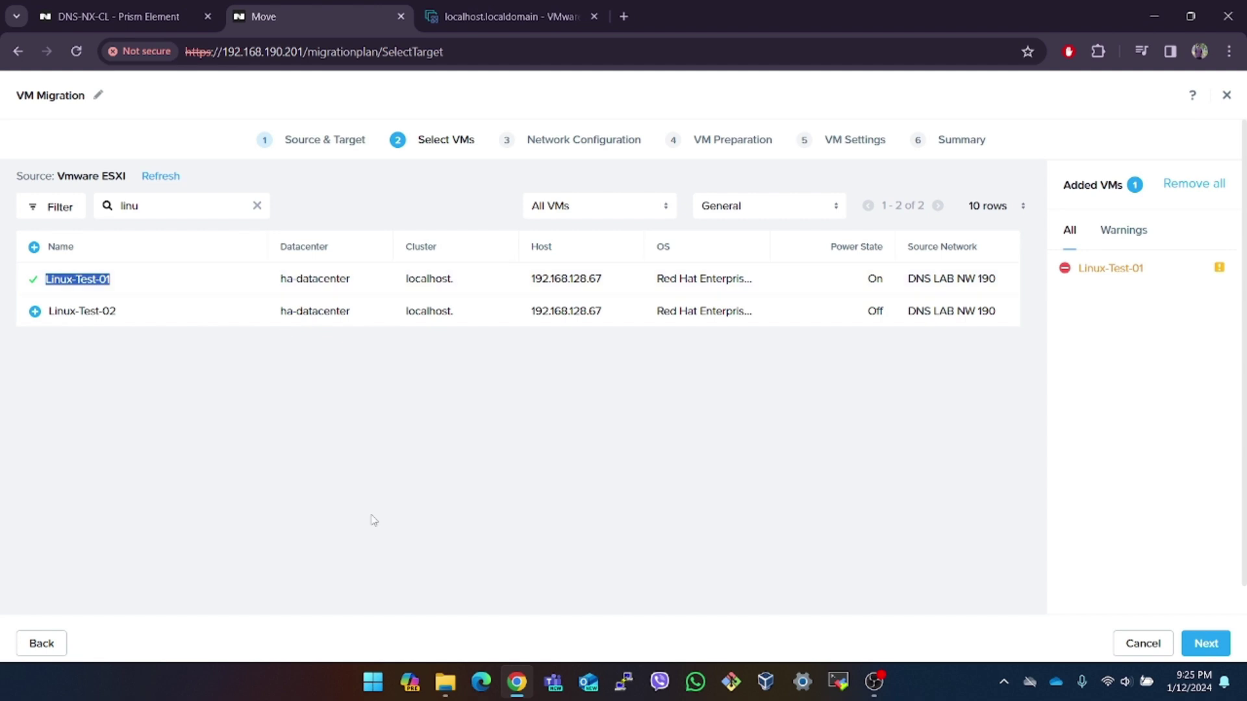
Step: Map the source network DNS LAB NW 190 to the target network DNS LAB NW 190 and proceed to VM preparation
{"action": "left_click", "coordinate": [1204, 642]}
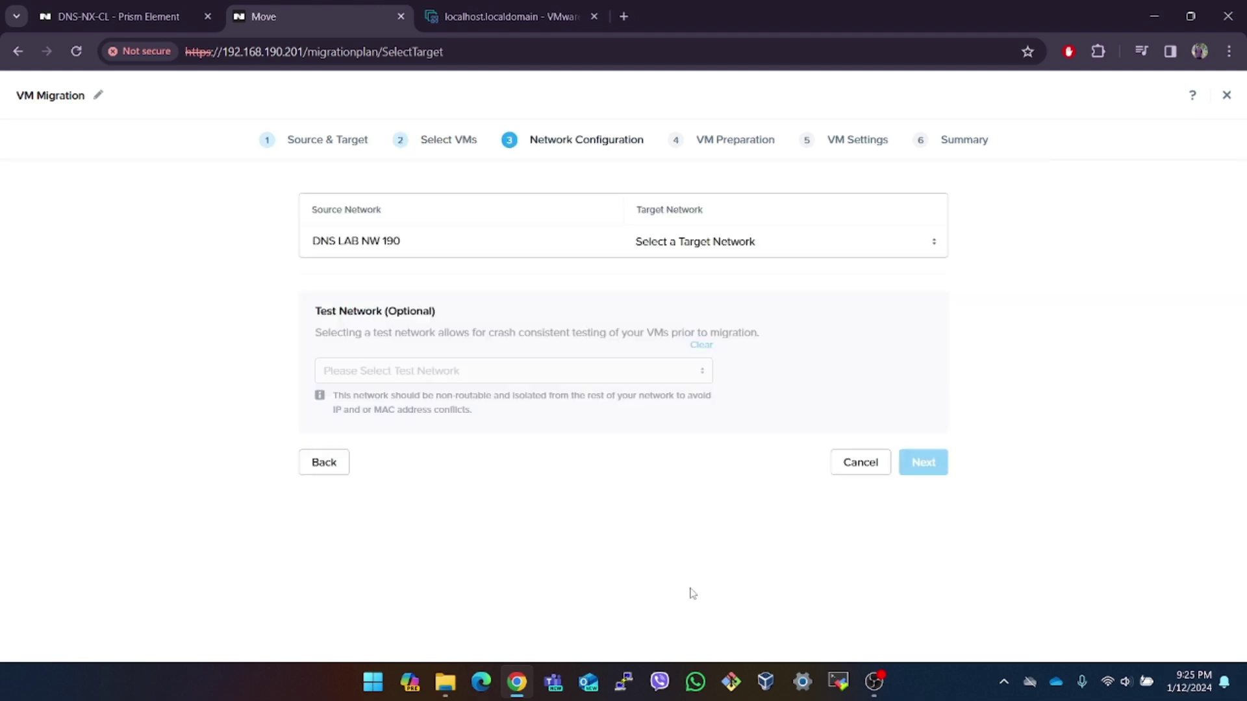
{"action": "left_click", "coordinate": [763, 252]}
{"action": "scroll", "coordinate": [741, 373], "scroll_direction": "down", "scroll_amount": 3}
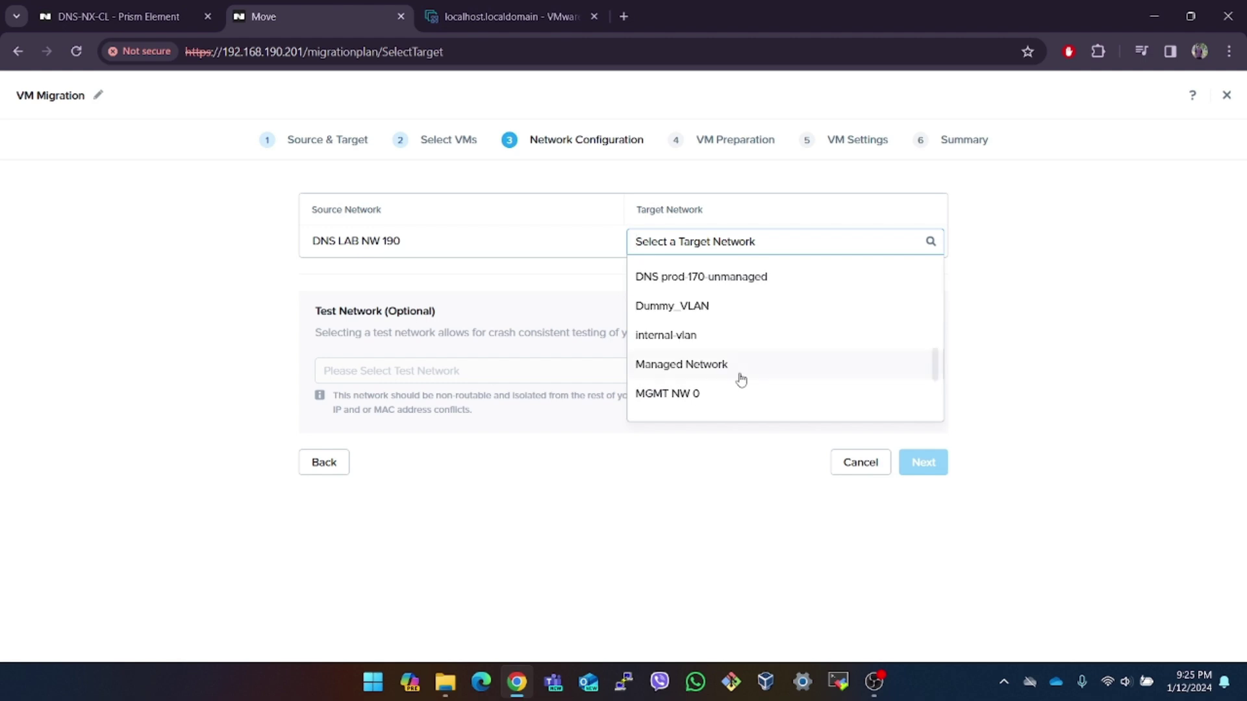
{"action": "scroll", "coordinate": [739, 379], "scroll_direction": "up", "scroll_amount": 2}
{"action": "left_click", "coordinate": [644, 302]}
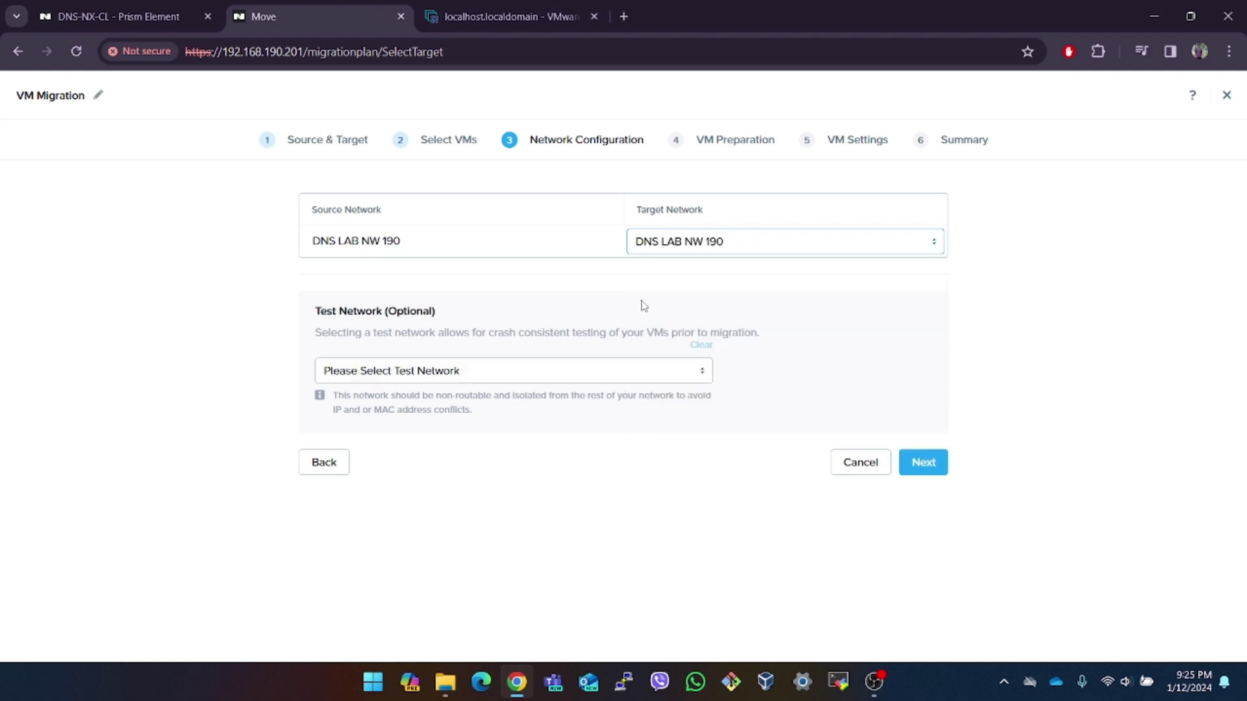
{"action": "left_click", "coordinate": [662, 242]}
{"action": "left_click", "coordinate": [700, 298]}
{"action": "left_click_drag", "start_coordinate": [315, 311], "coordinate": [495, 312]}
{"action": "left_click", "coordinate": [581, 349]}
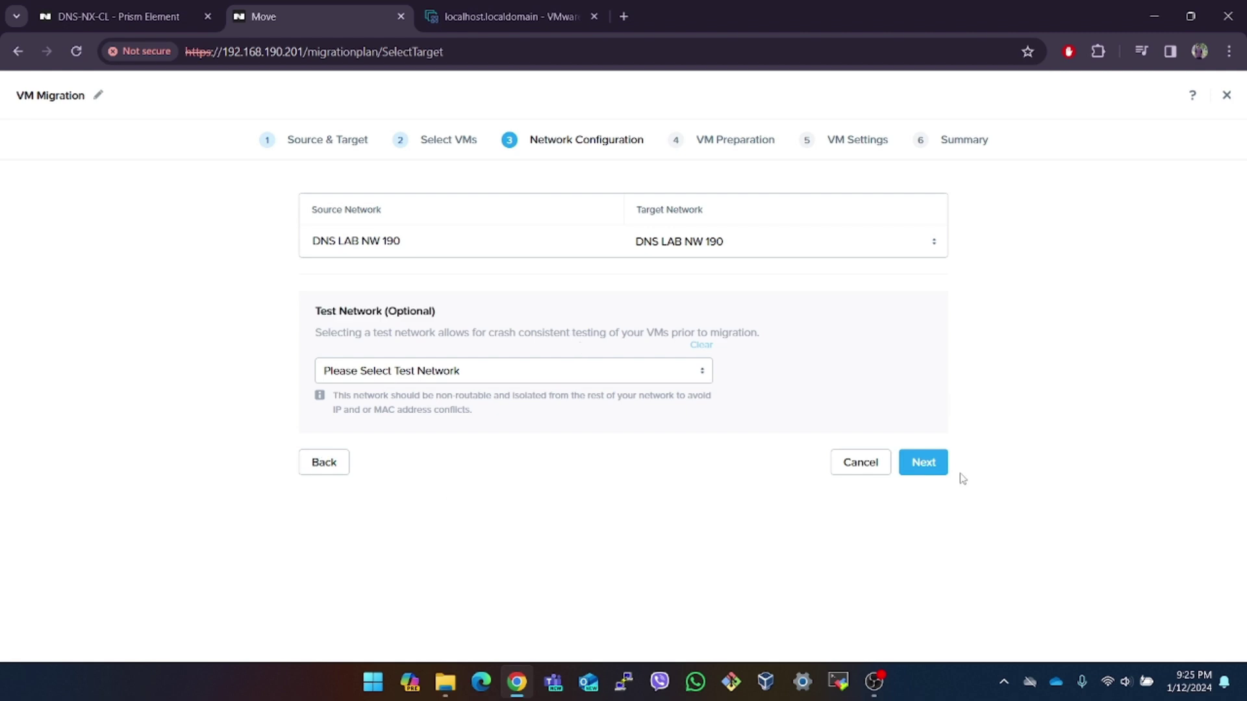
{"action": "left_click", "coordinate": [924, 463]}
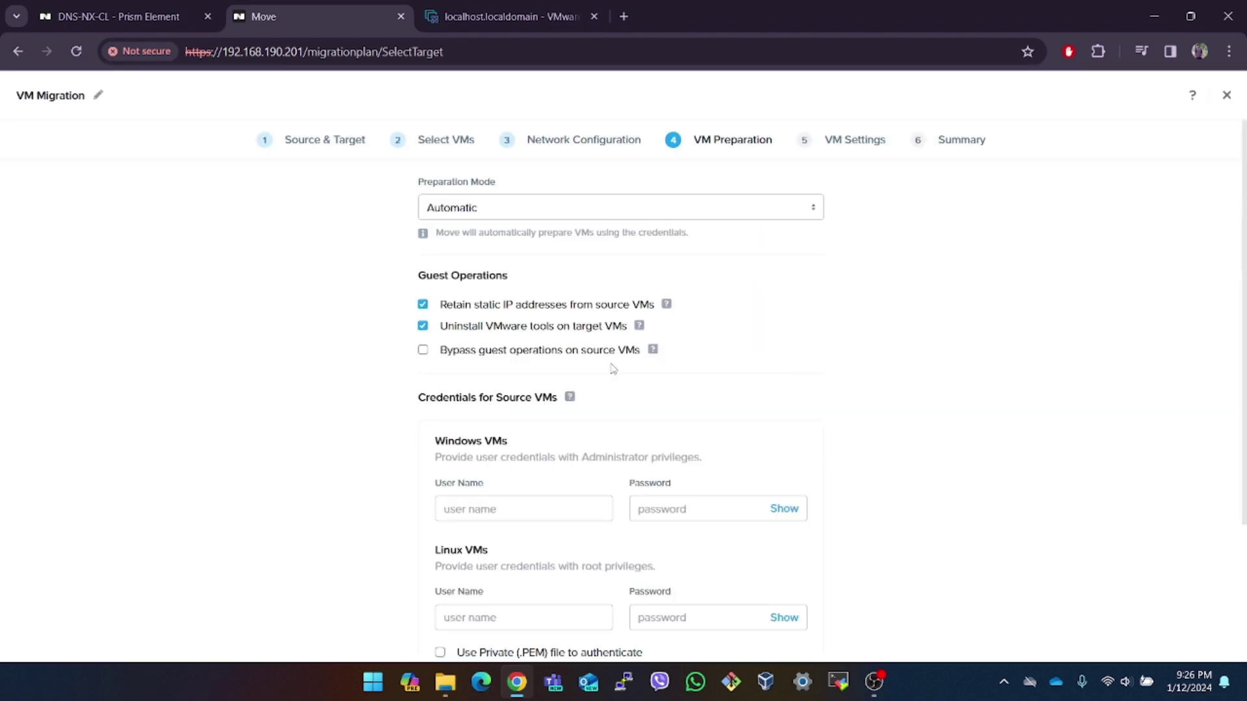
Step: Keep the preparation mode Automatic, enter root and its password as the Linux VM credentials, and proceed to VM settings
{"action": "left_click", "coordinate": [513, 213]}
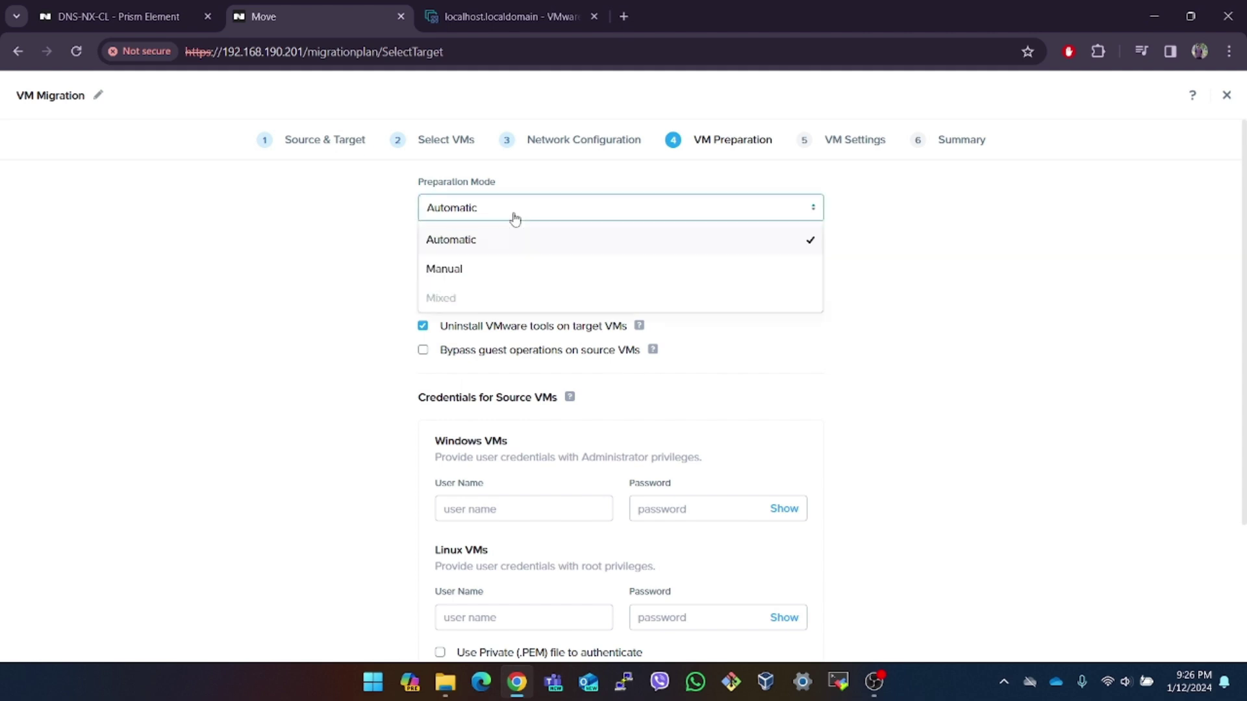
{"action": "left_click", "coordinate": [456, 240]}
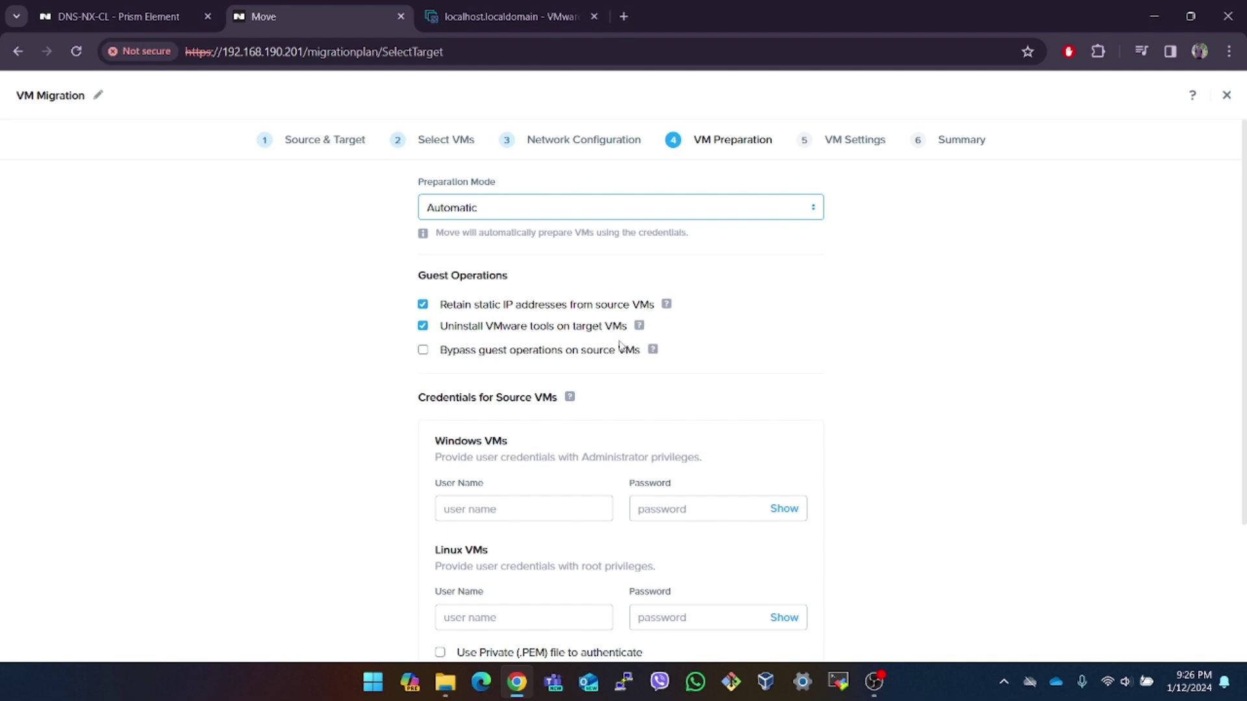
{"action": "scroll", "coordinate": [636, 390], "scroll_direction": "down", "scroll_amount": 1}
{"action": "left_click_drag", "start_coordinate": [572, 486], "coordinate": [656, 487]}
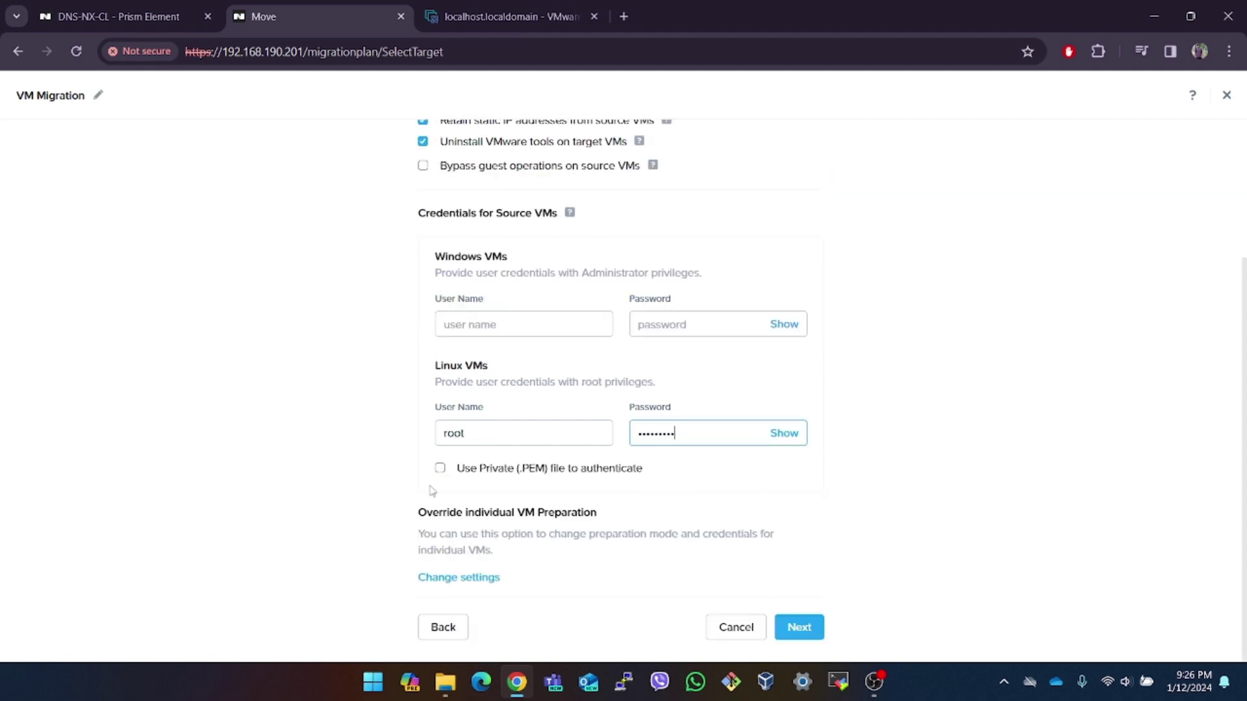
{"action": "left_click", "coordinate": [804, 635]}
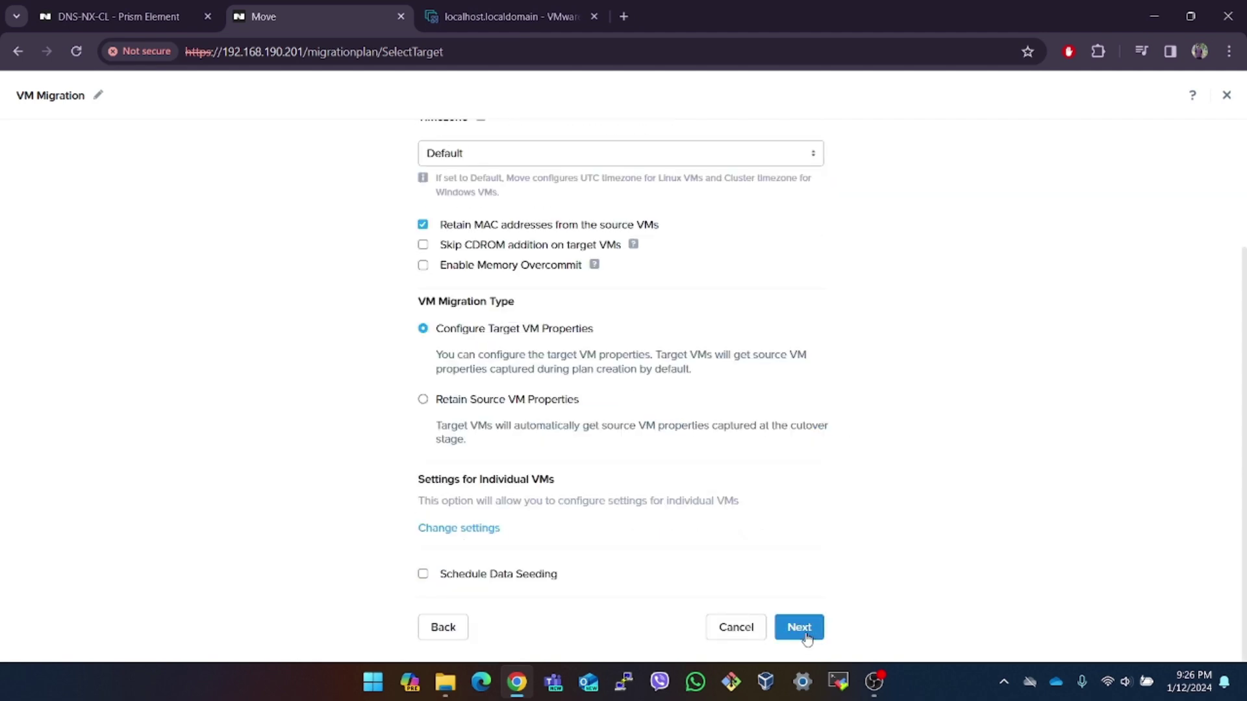
Step: Keep the VMs priority at Medium with the default VM settings and proceed to the summary
{"action": "scroll", "coordinate": [676, 501], "scroll_direction": "up", "scroll_amount": 3}
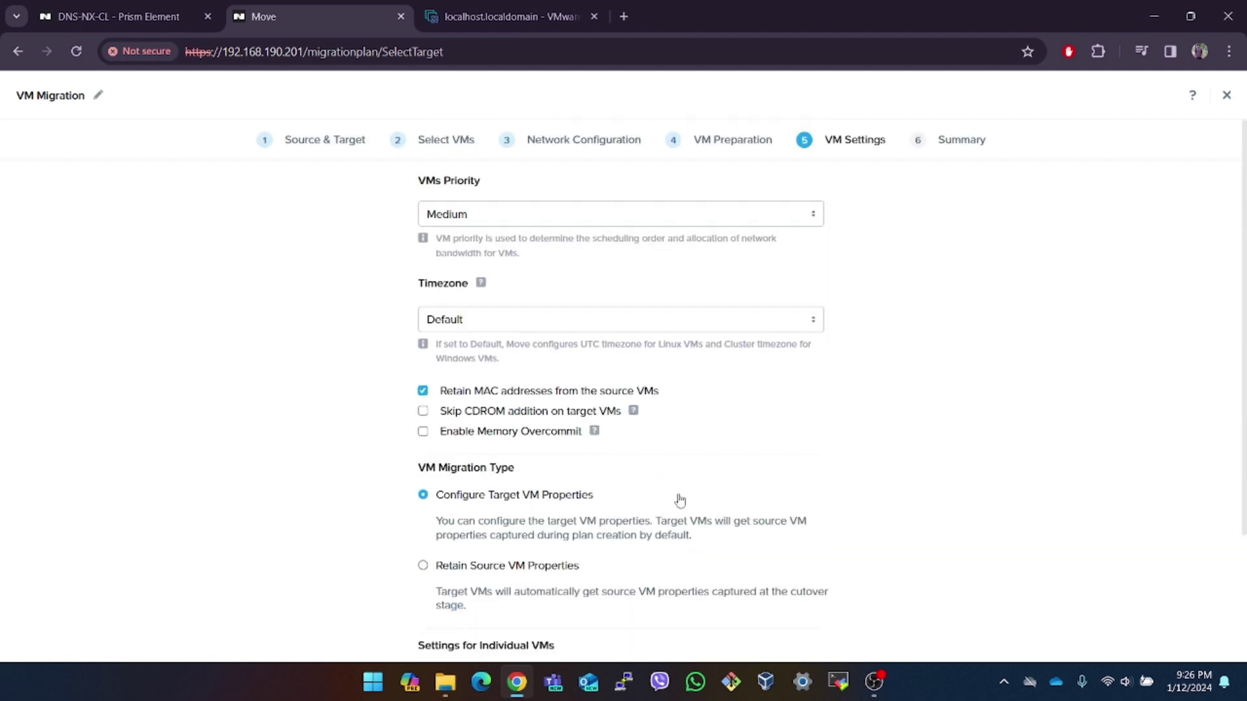
{"action": "left_click", "coordinate": [556, 216]}
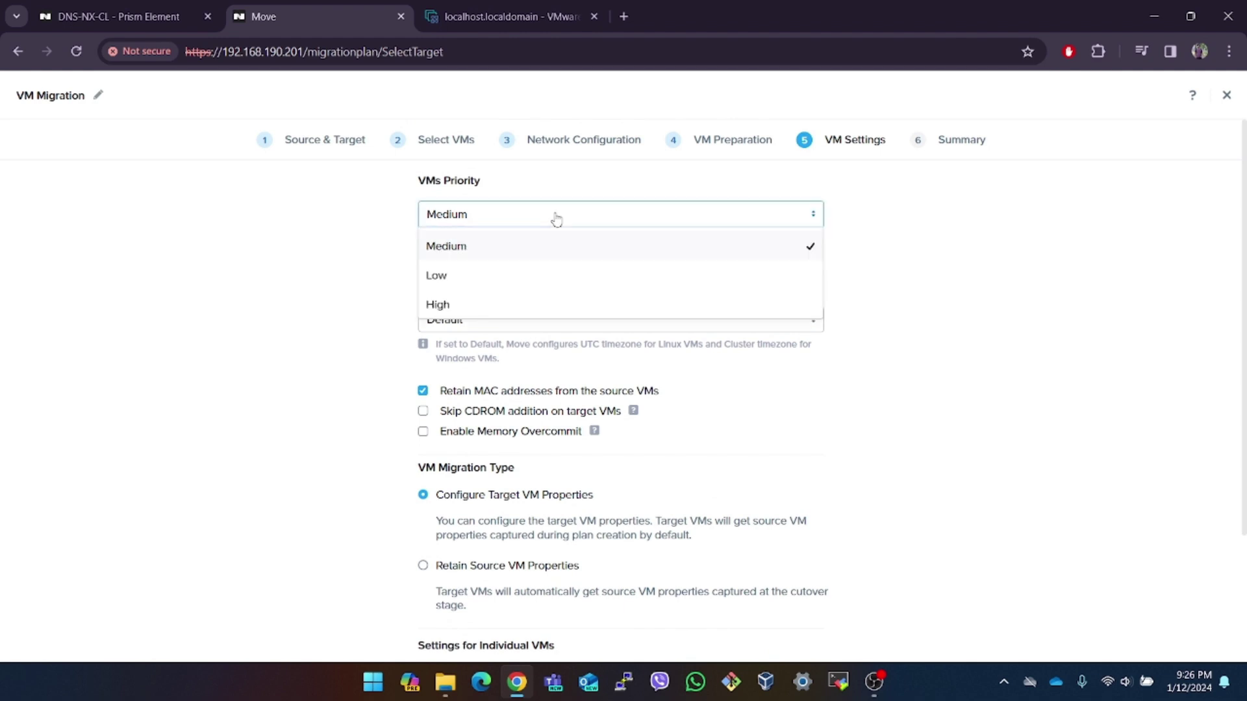
{"action": "left_click", "coordinate": [481, 248]}
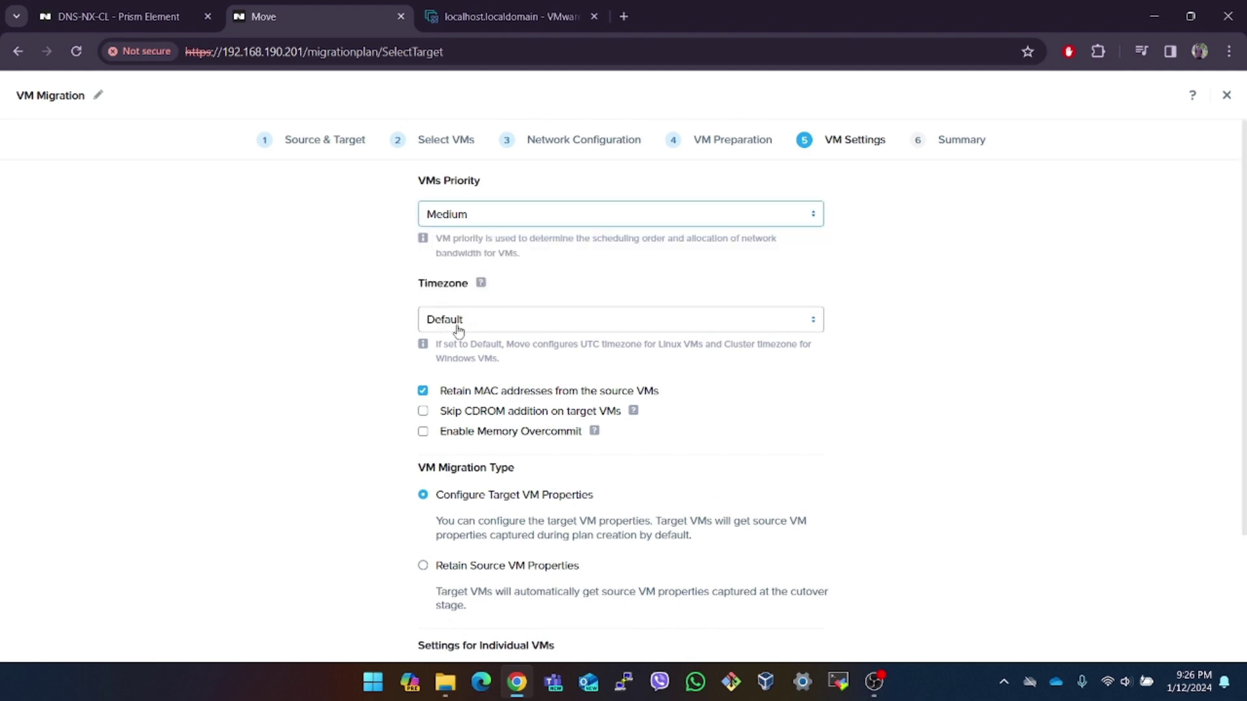
{"action": "scroll", "coordinate": [665, 395], "scroll_direction": "down", "scroll_amount": 2}
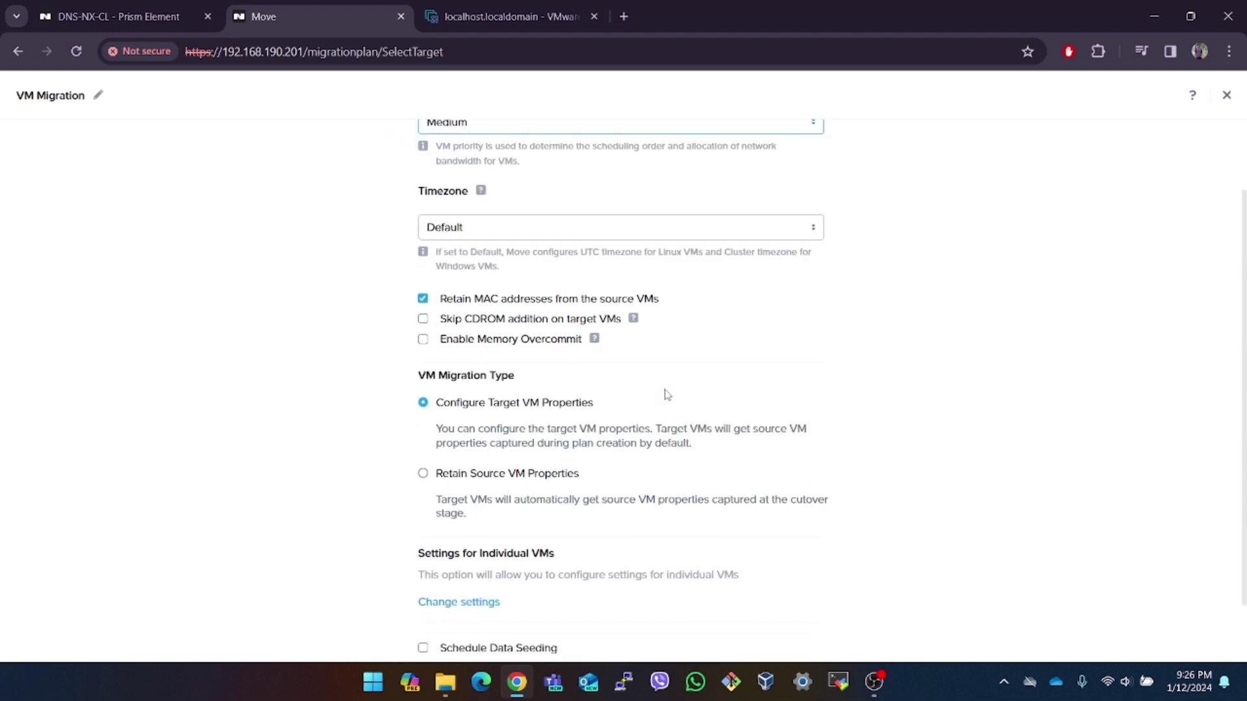
{"action": "scroll", "coordinate": [667, 395], "scroll_direction": "down", "scroll_amount": 1}
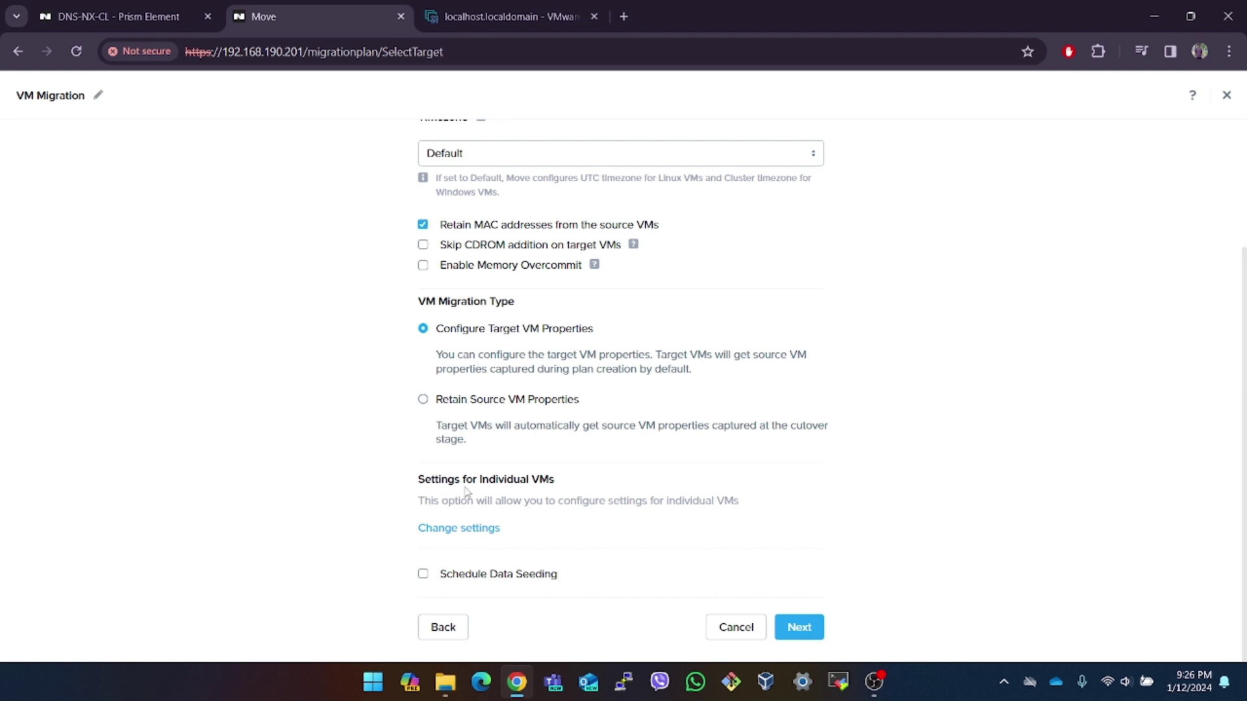
{"action": "left_click", "coordinate": [820, 625]}
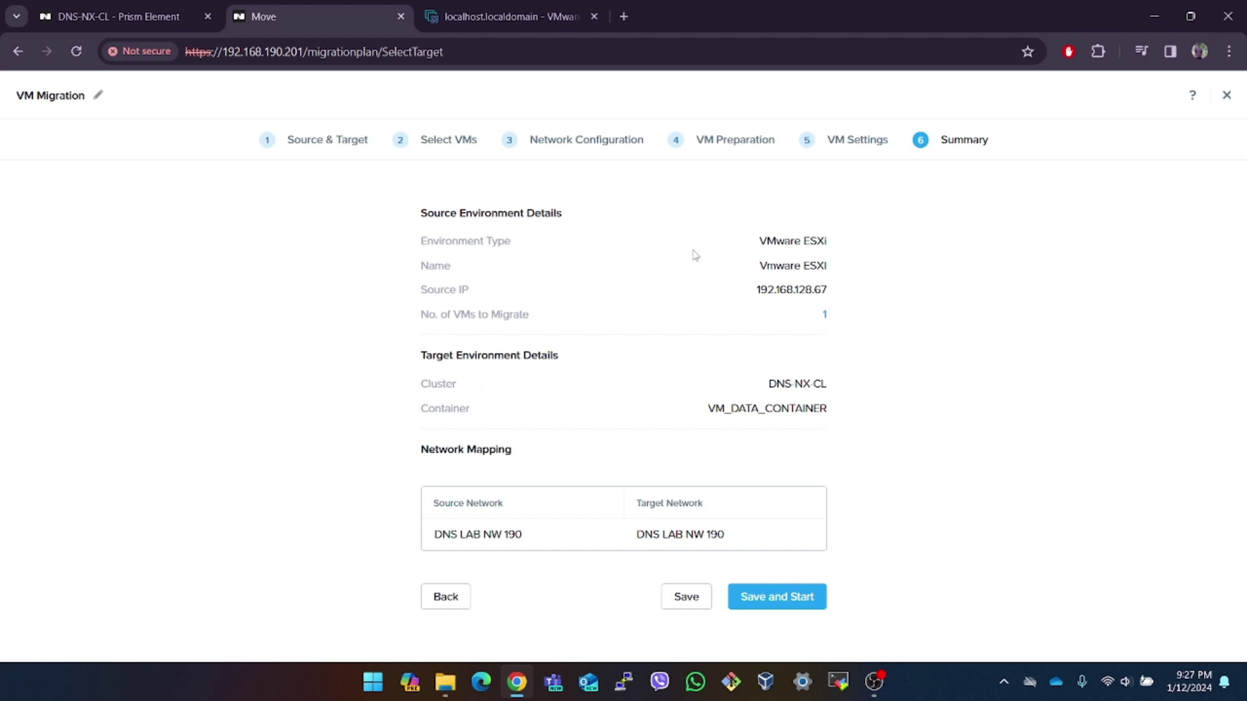
Step: Review the source, target and network mapping in the summary, and save and start the migration plan
{"action": "triple_click", "coordinate": [841, 240]}
{"action": "left_click", "coordinate": [836, 260]}
{"action": "left_click_drag", "start_coordinate": [834, 559], "coordinate": [832, 387]}
{"action": "left_click", "coordinate": [809, 388]}
{"action": "left_click", "coordinate": [776, 597]}
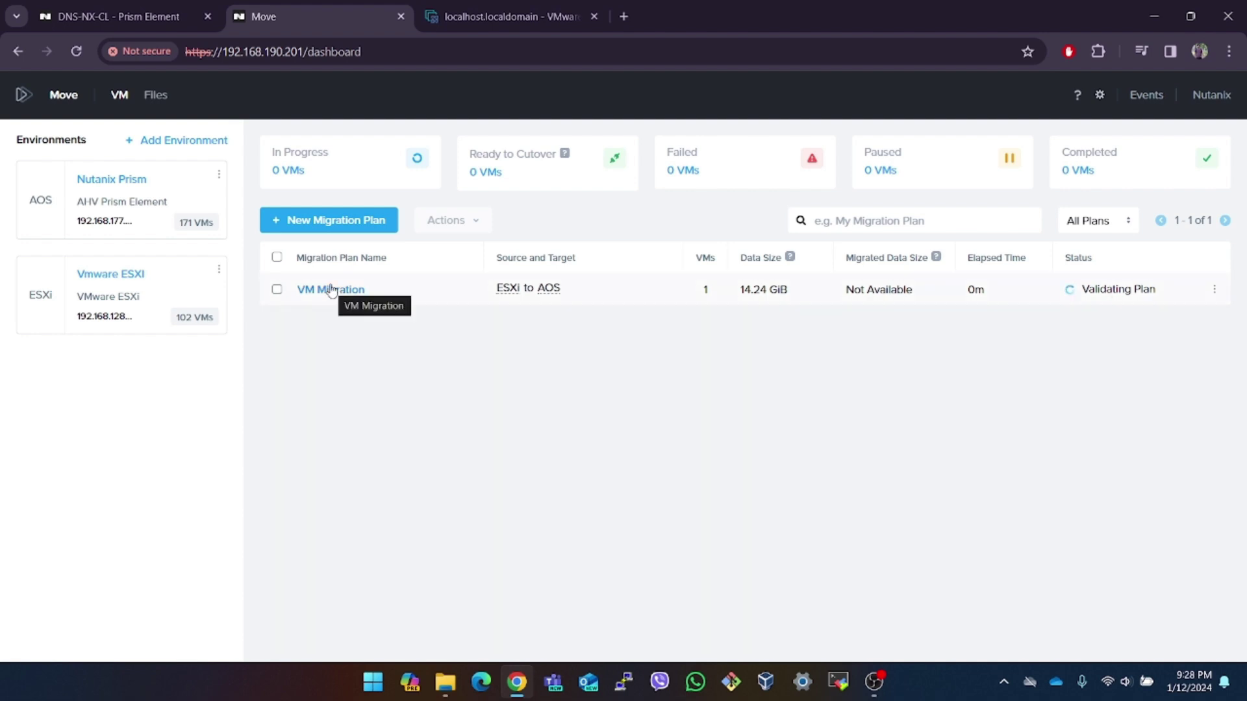
Step: Open the VM Migration plan to check the data seeding progress, and return to the dashboard to check the plan's status
{"action": "left_click", "coordinate": [331, 289]}
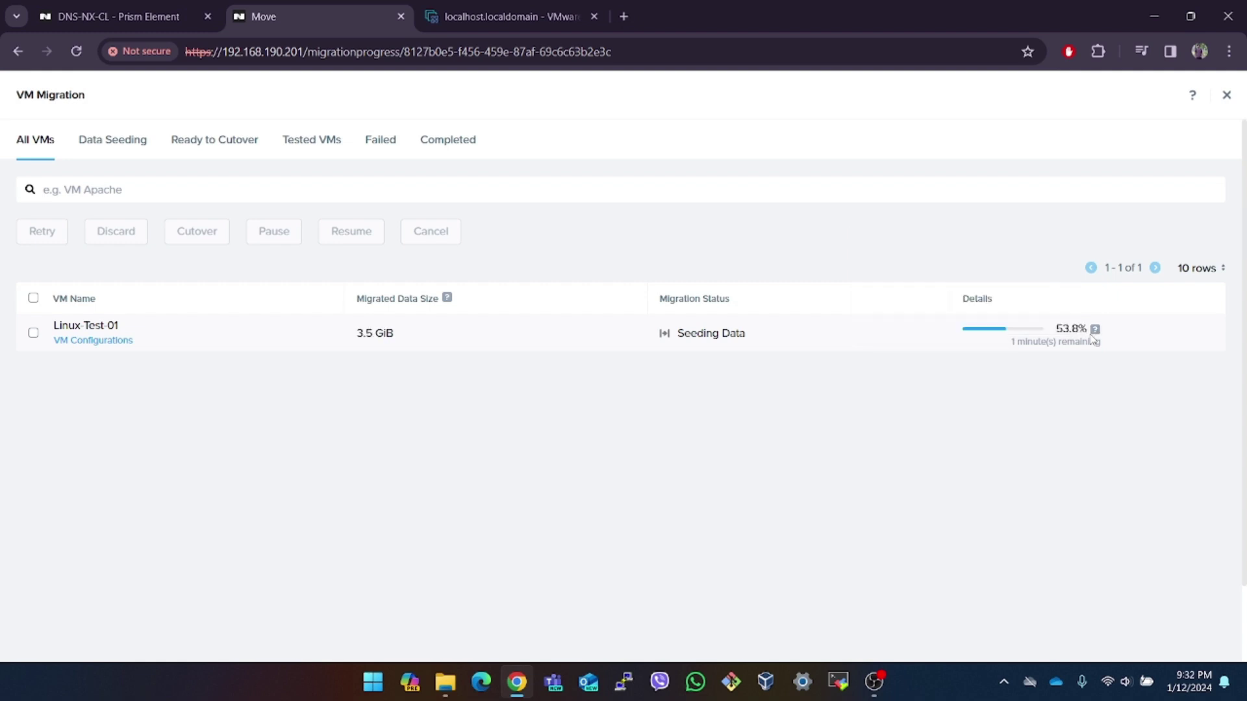
{"action": "key", "text": "Escape"}
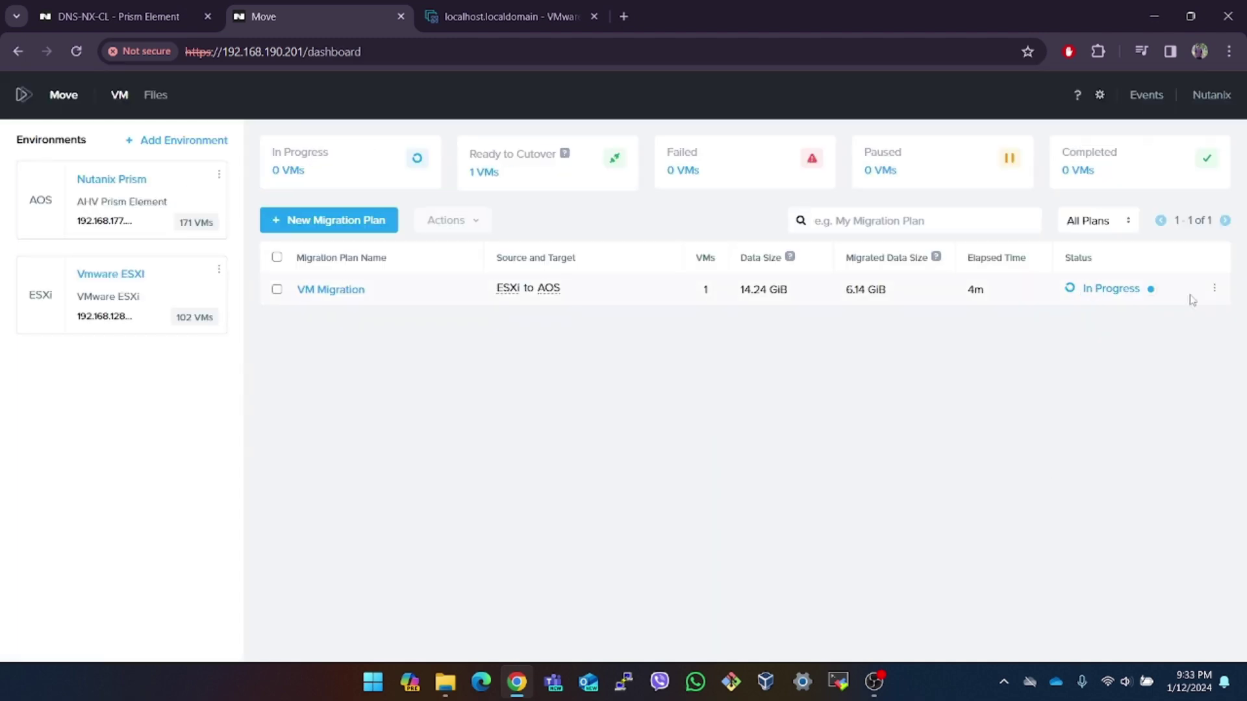
{"action": "mouse_move", "coordinate": [1150, 291]}
Step: Open the VMs that are ready to cutover, select Linux-Test-01 and confirm its cutover
{"action": "left_click", "coordinate": [486, 172]}
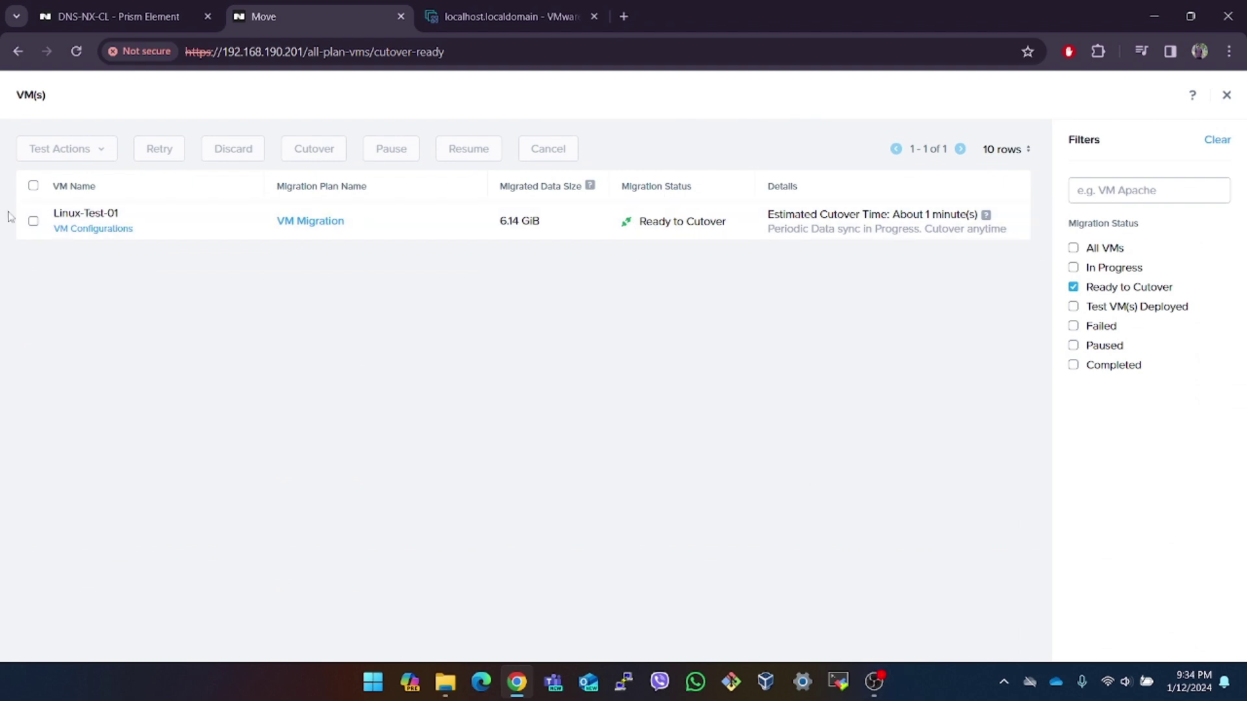
{"action": "left_click", "coordinate": [33, 186]}
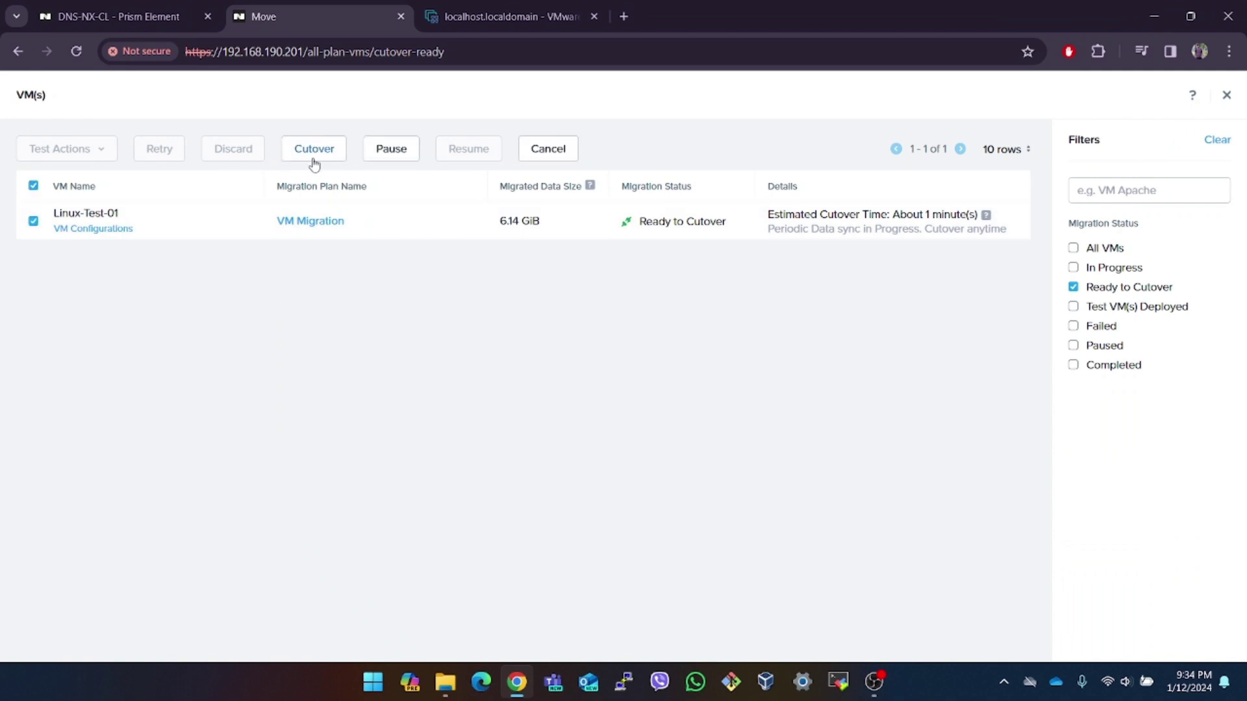
{"action": "left_click", "coordinate": [315, 149]}
{"action": "left_click", "coordinate": [681, 486]}
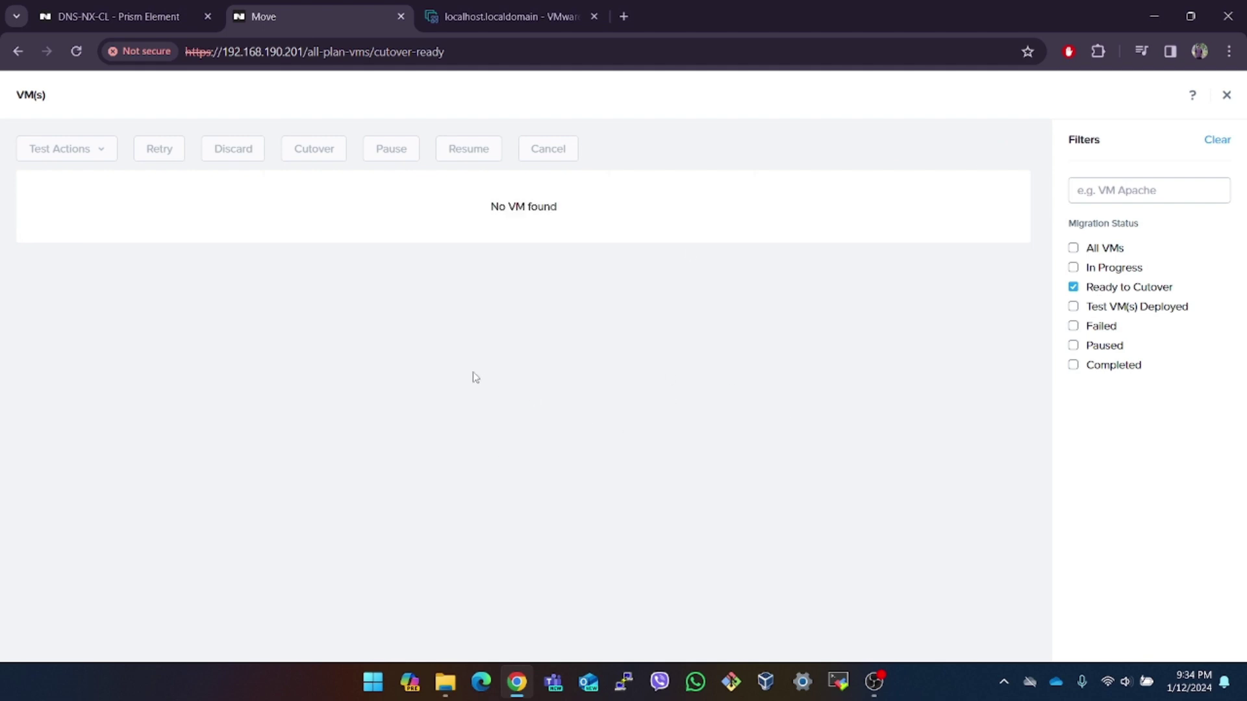
Step: Return to the dashboard and open the in-progress plan to monitor the migration status of Linux-Test-01
{"action": "left_click", "coordinate": [1226, 95]}
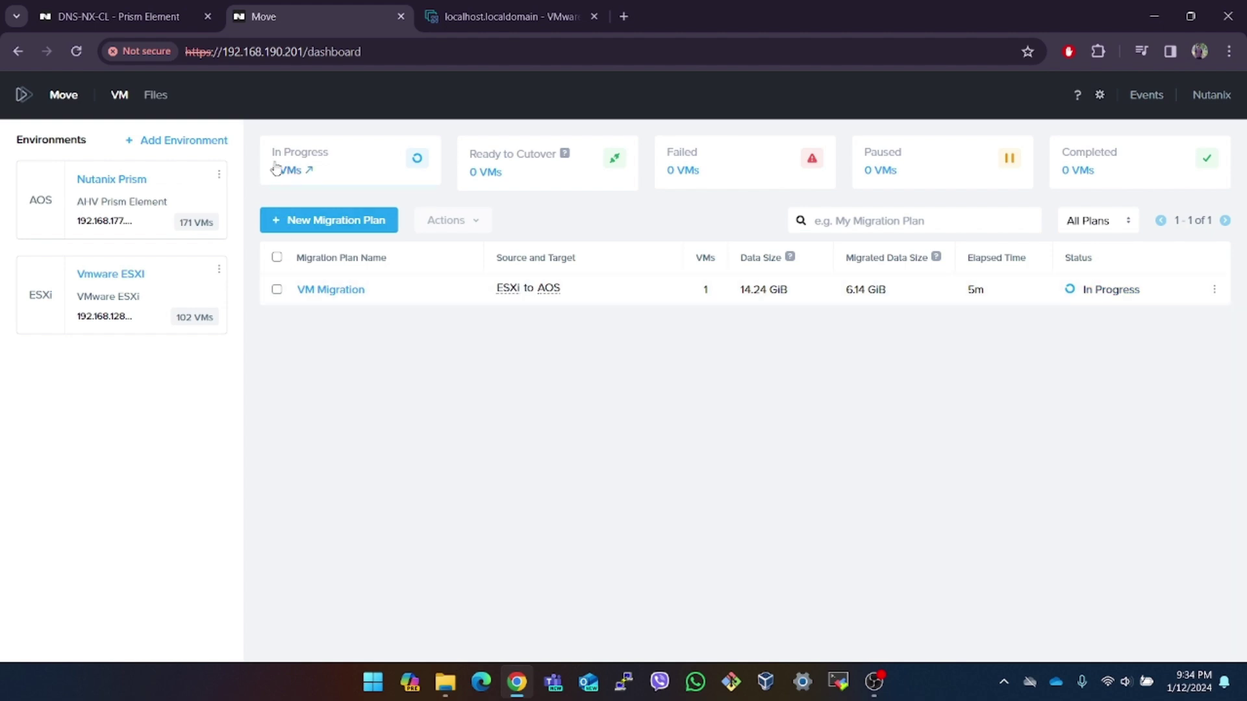
{"action": "left_click", "coordinate": [1107, 296]}
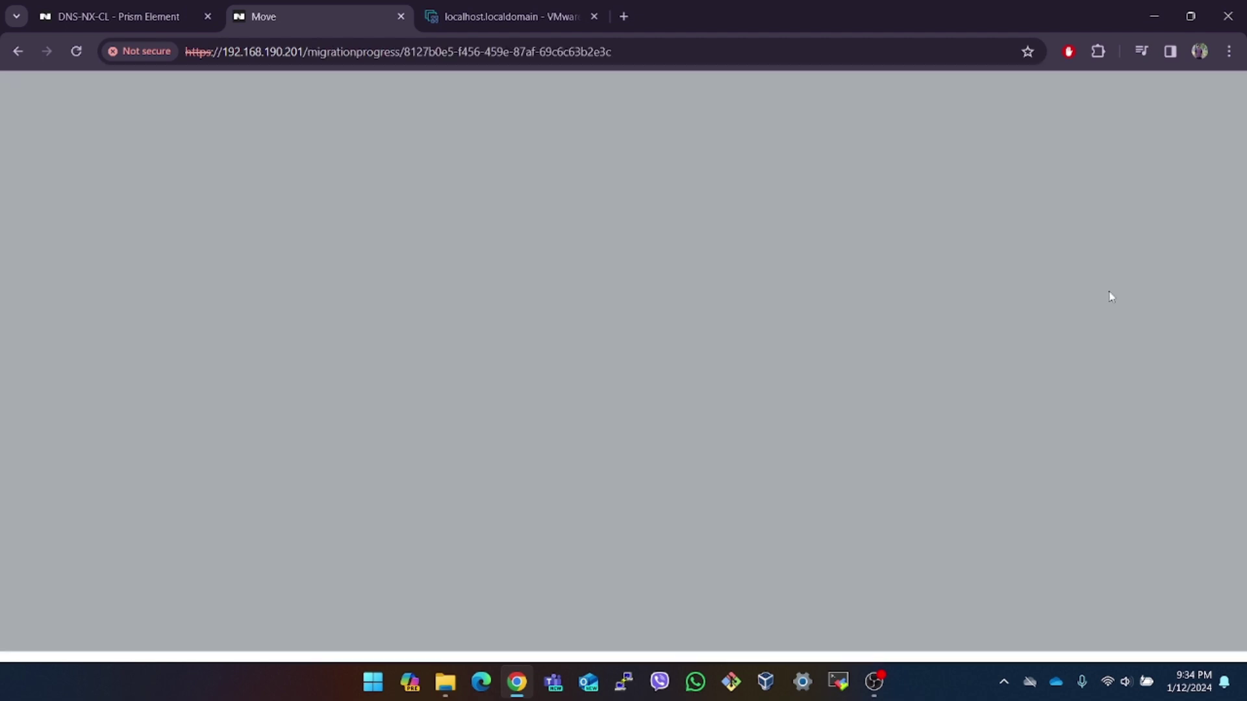
{"action": "mouse_move", "coordinate": [1105, 334]}
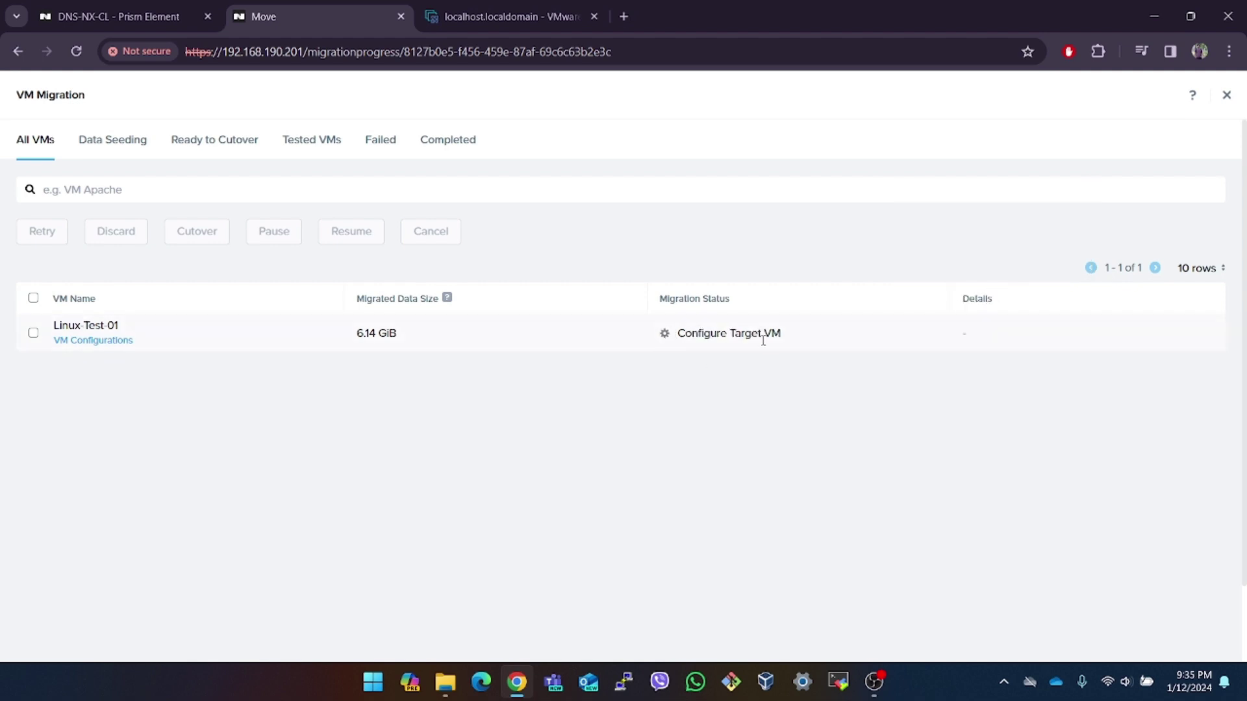
{"action": "triple_click", "coordinate": [763, 339]}
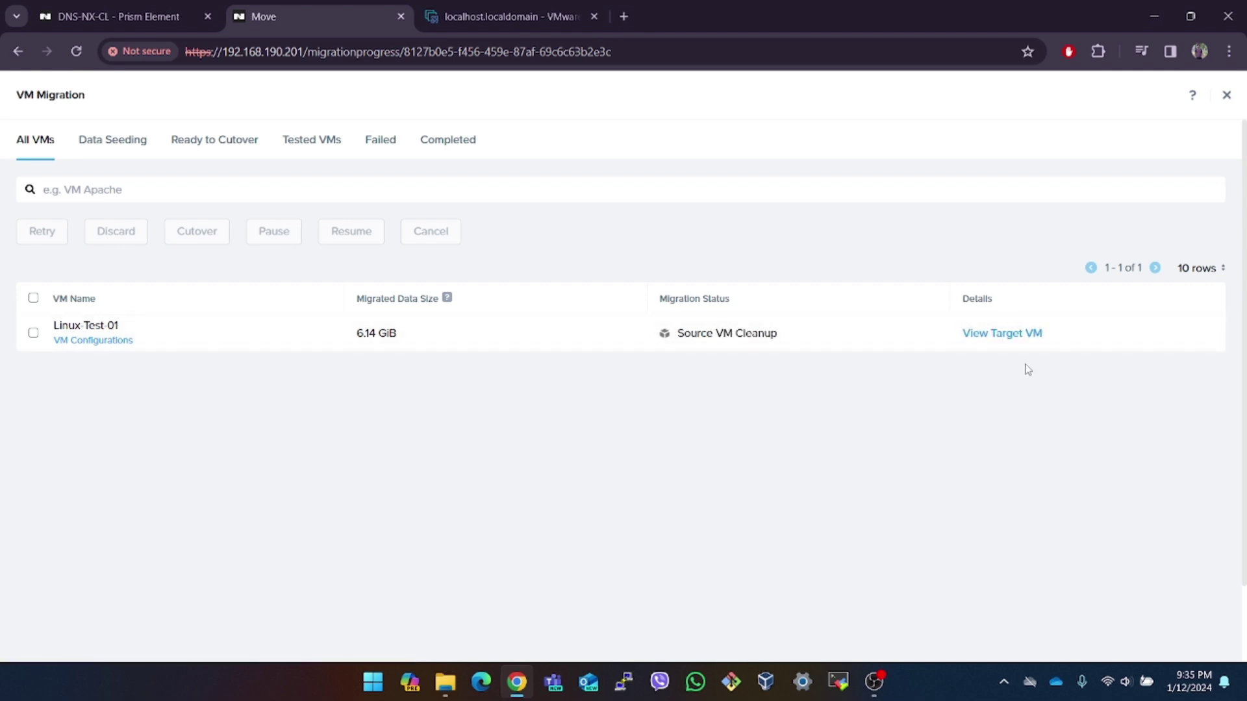
Step: View the target VM in Prism Element, close the old Prism tab, and search the VM table for "linux" to check Linux-Test-01's IP address
{"action": "left_click", "coordinate": [1002, 335]}
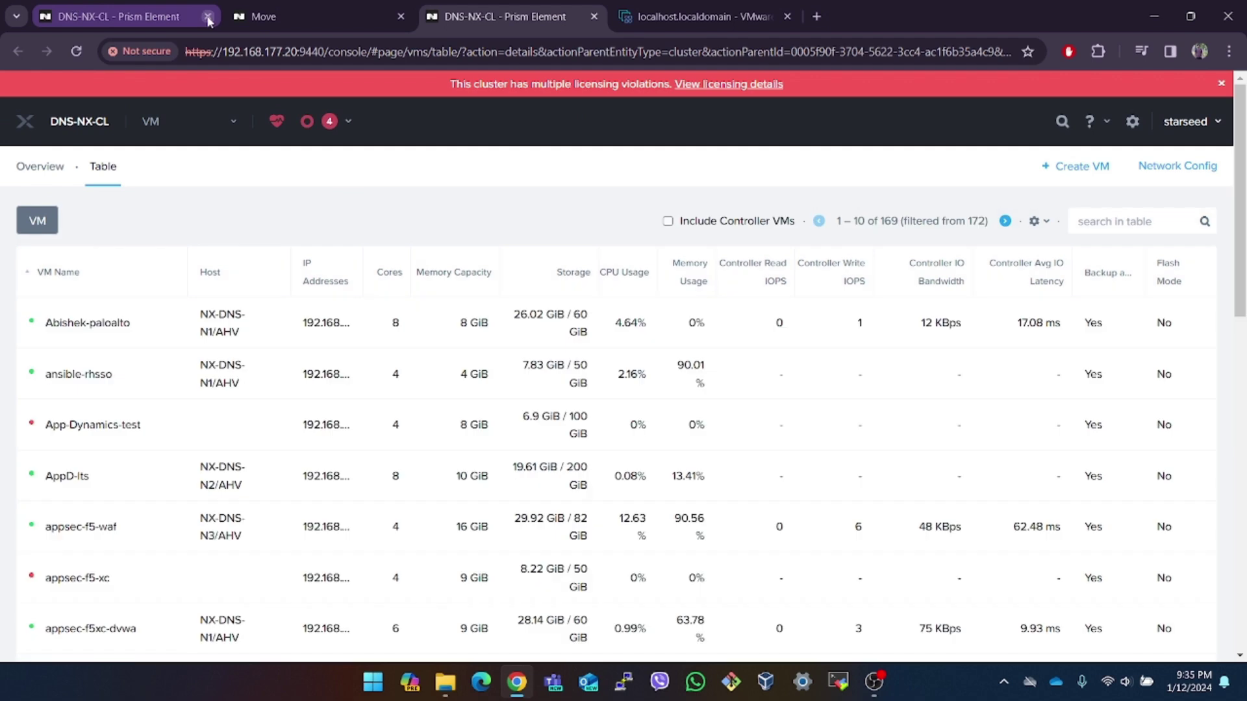
{"action": "left_click", "coordinate": [208, 16]}
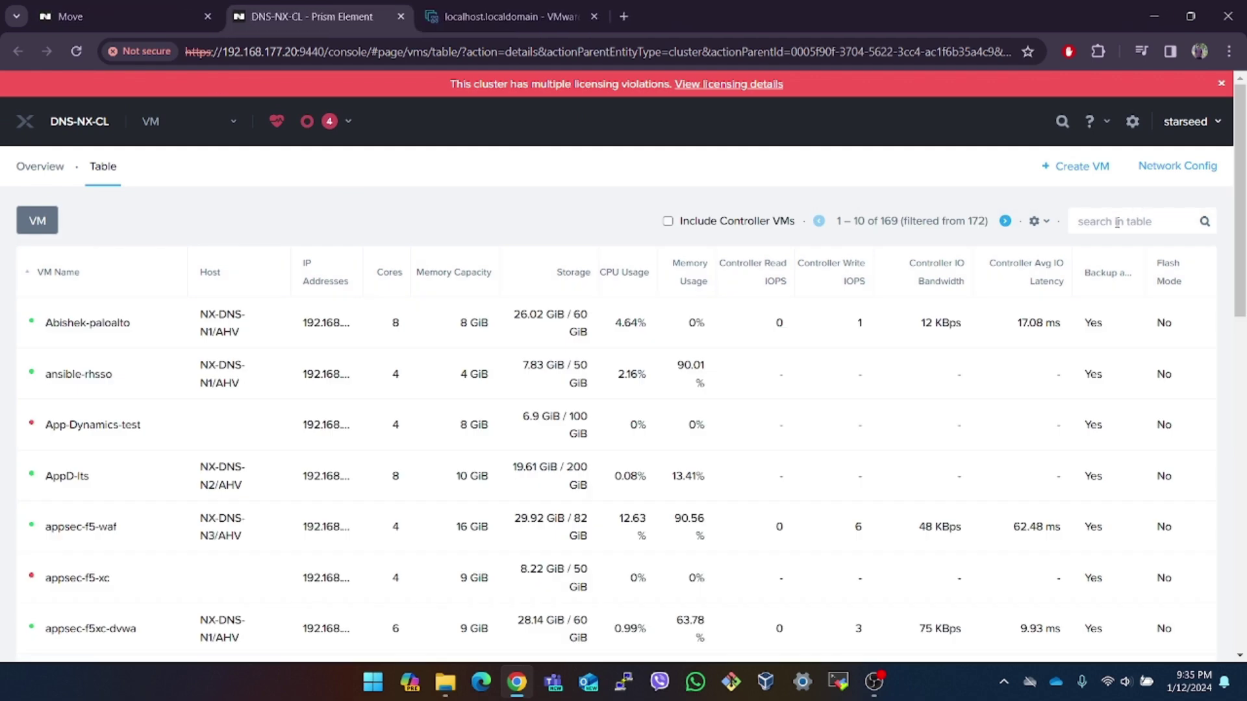
{"action": "left_click", "coordinate": [1117, 221]}
{"action": "type", "text": "linux"}
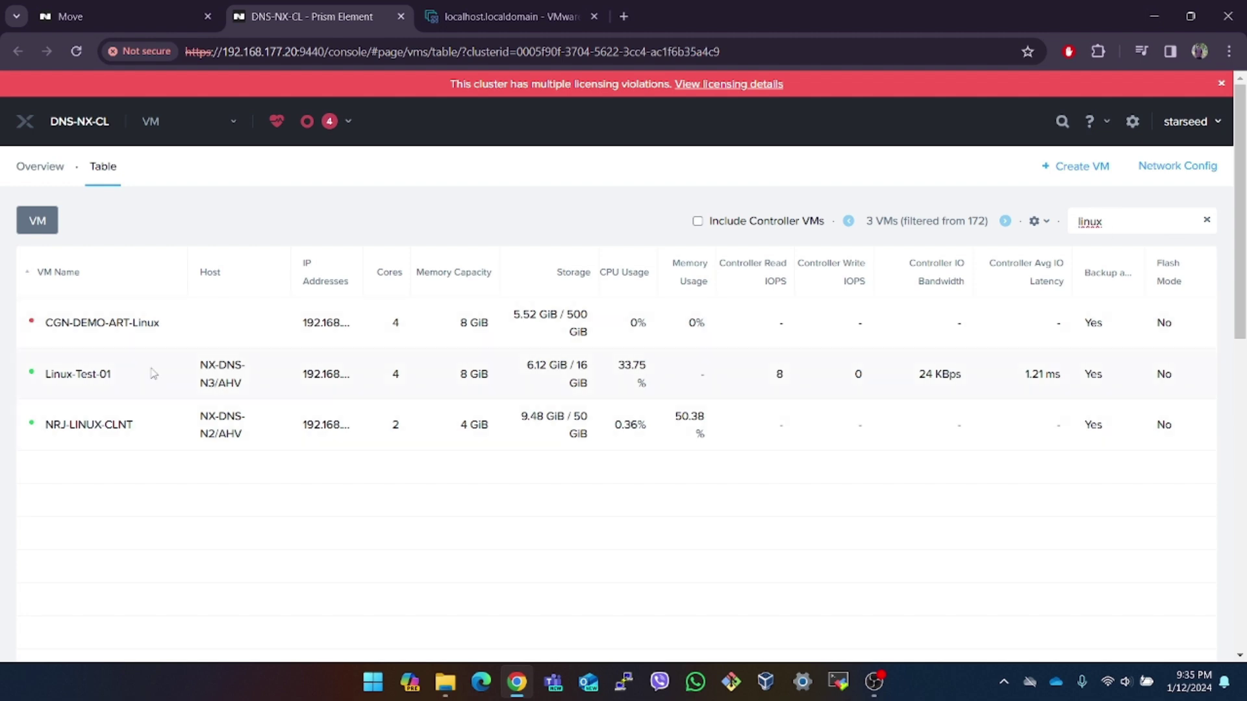
{"action": "mouse_move", "coordinate": [325, 375]}
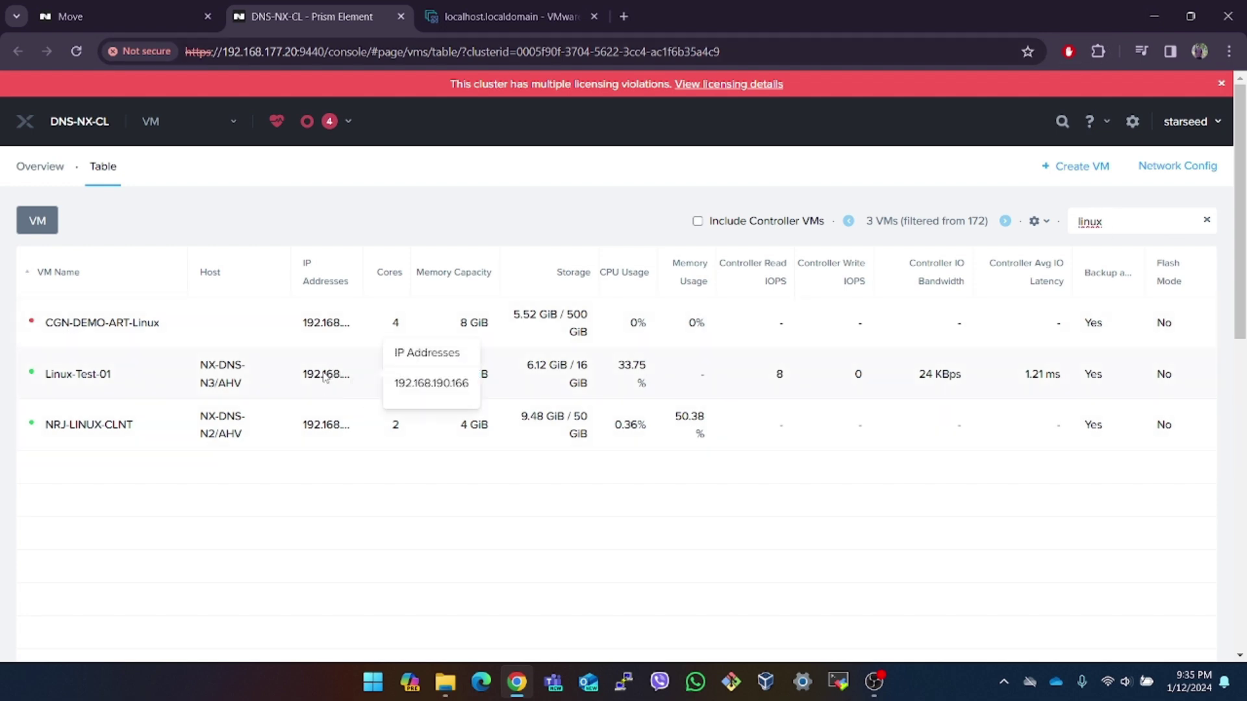
Step: Find Linux-Test-01 in the Prism VM table, switch to the ESXi Host Client to compare the source VM, and reload its page
{"action": "left_click_drag", "start_coordinate": [44, 380], "coordinate": [118, 382]}
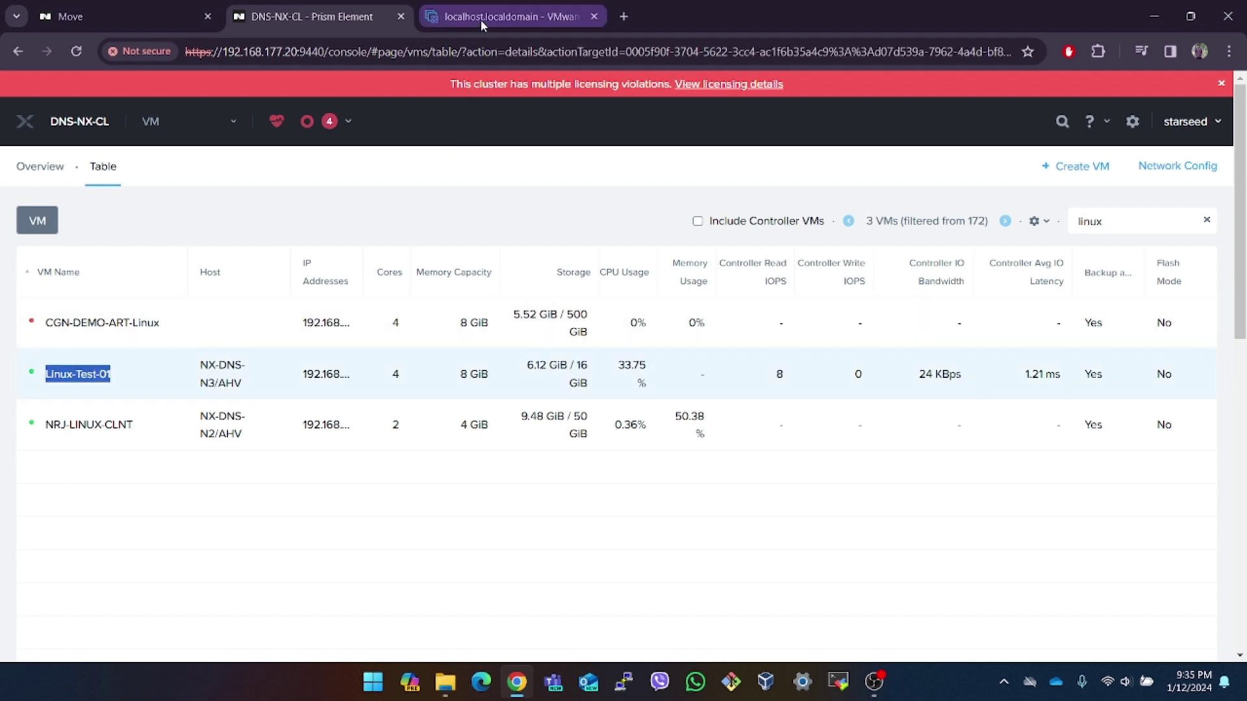
{"action": "left_click", "coordinate": [481, 19]}
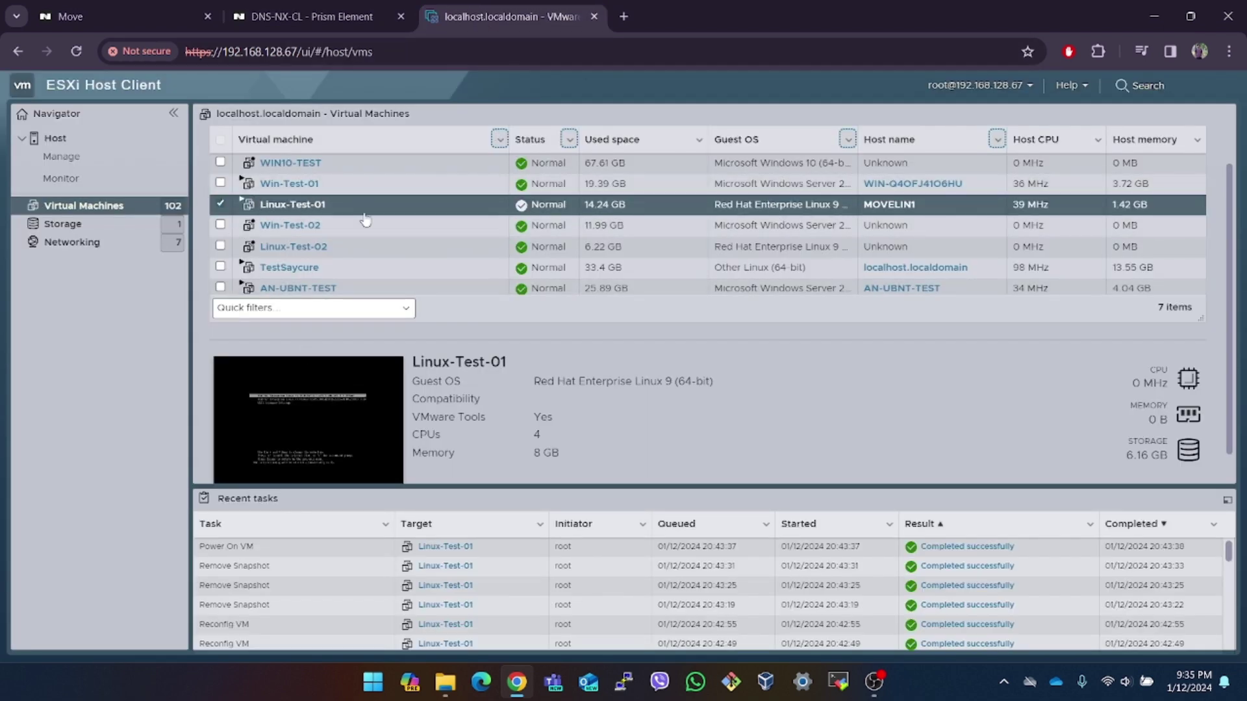
{"action": "scroll", "coordinate": [548, 415], "scroll_direction": "up", "scroll_amount": 1}
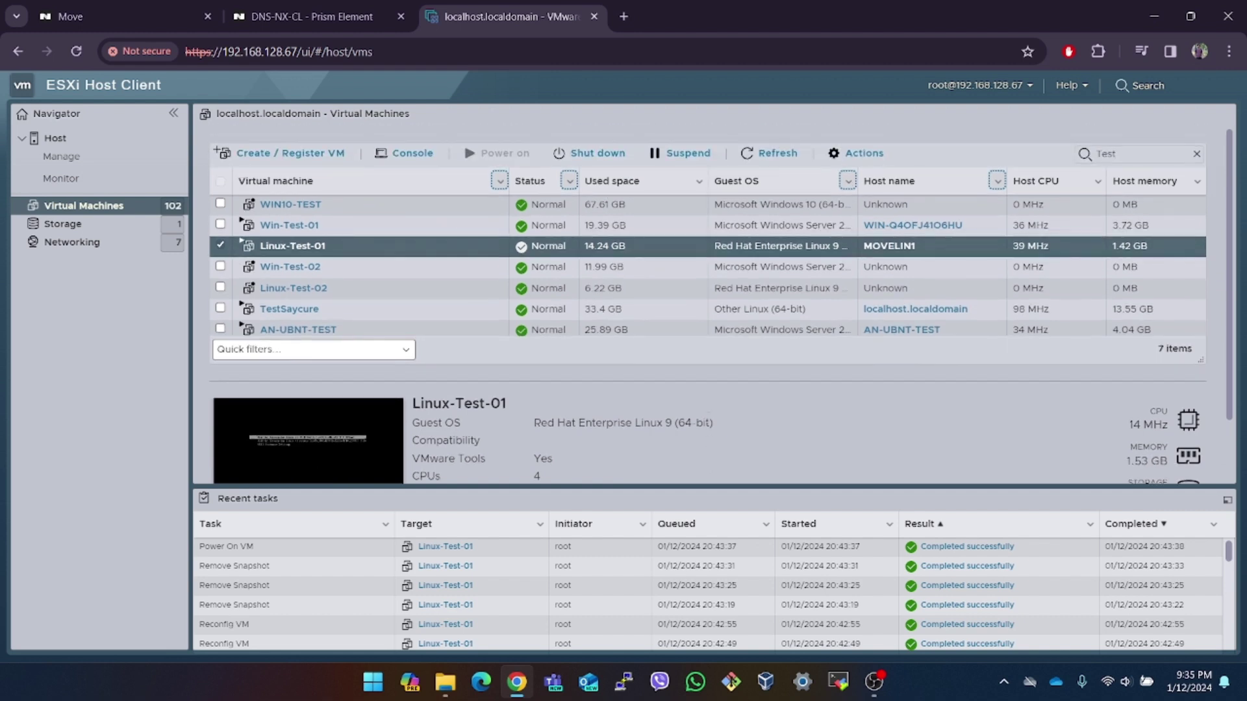
{"action": "left_click", "coordinate": [84, 45]}
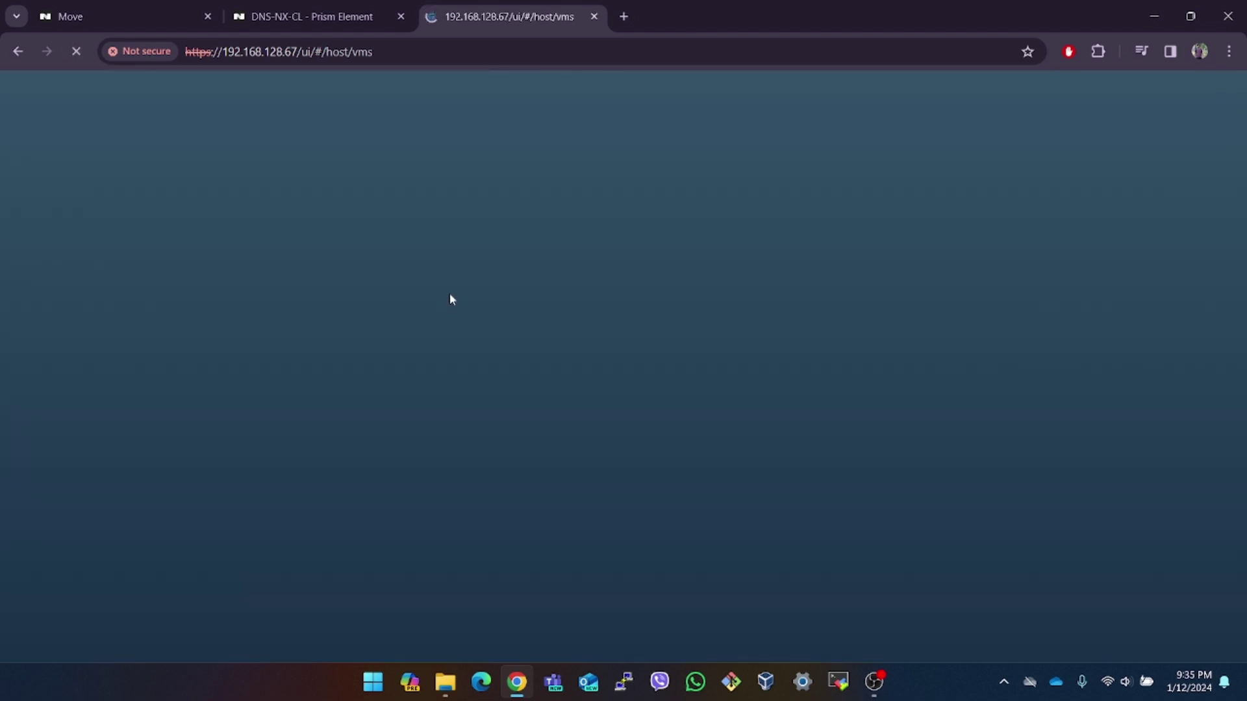
Step: Launch the Linux-Test-01 console from Prism Element, and review the source VM's details and migration notes in the ESXi Host Client
{"action": "left_click", "coordinate": [337, 26]}
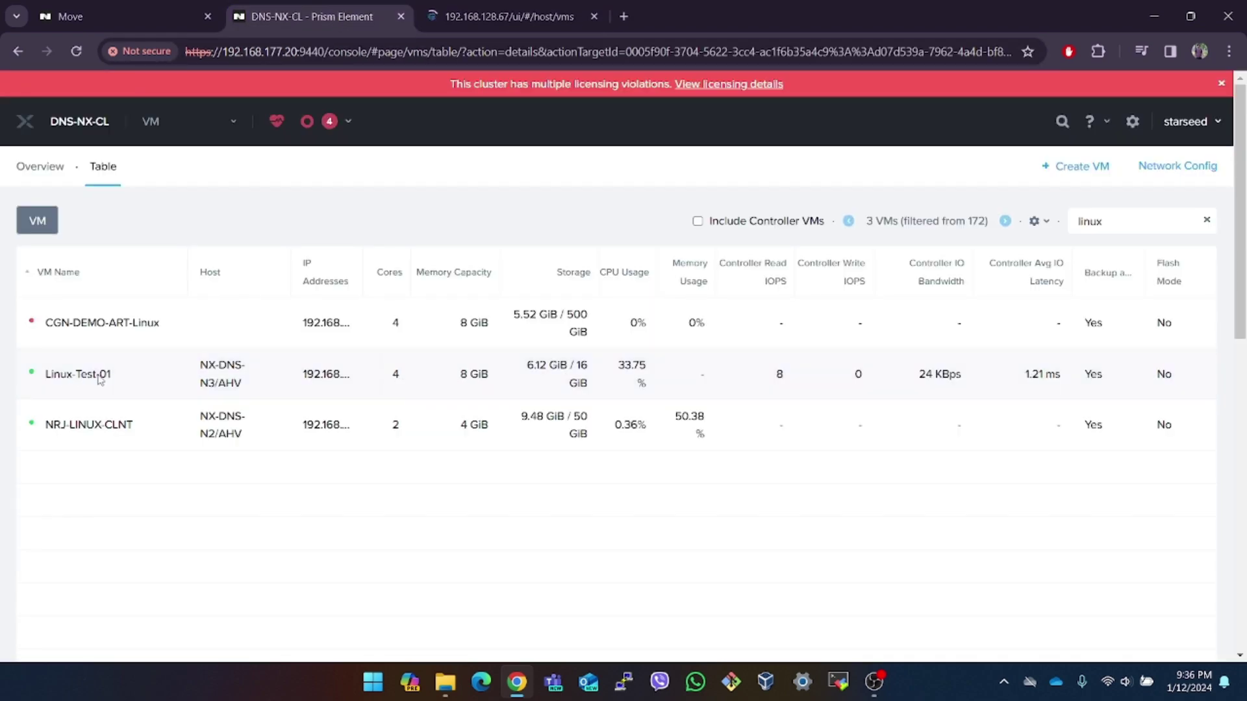
{"action": "left_click_drag", "start_coordinate": [44, 375], "coordinate": [130, 378]}
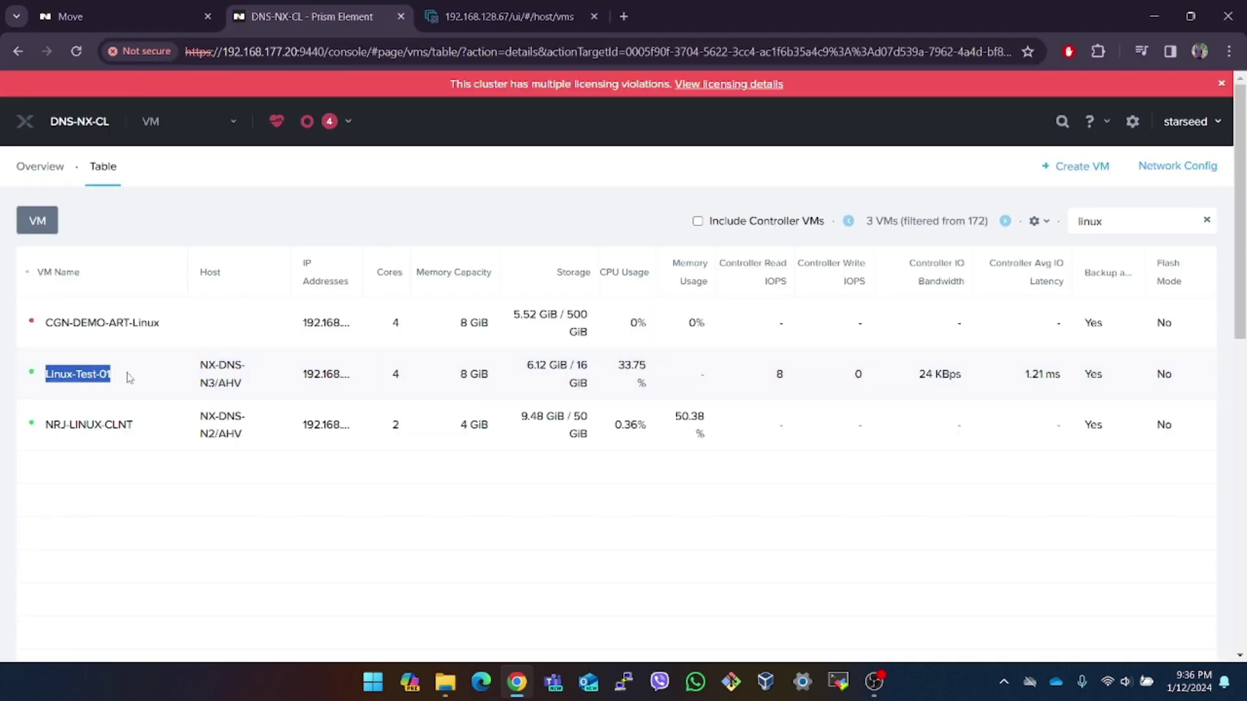
{"action": "right_click", "coordinate": [157, 383]}
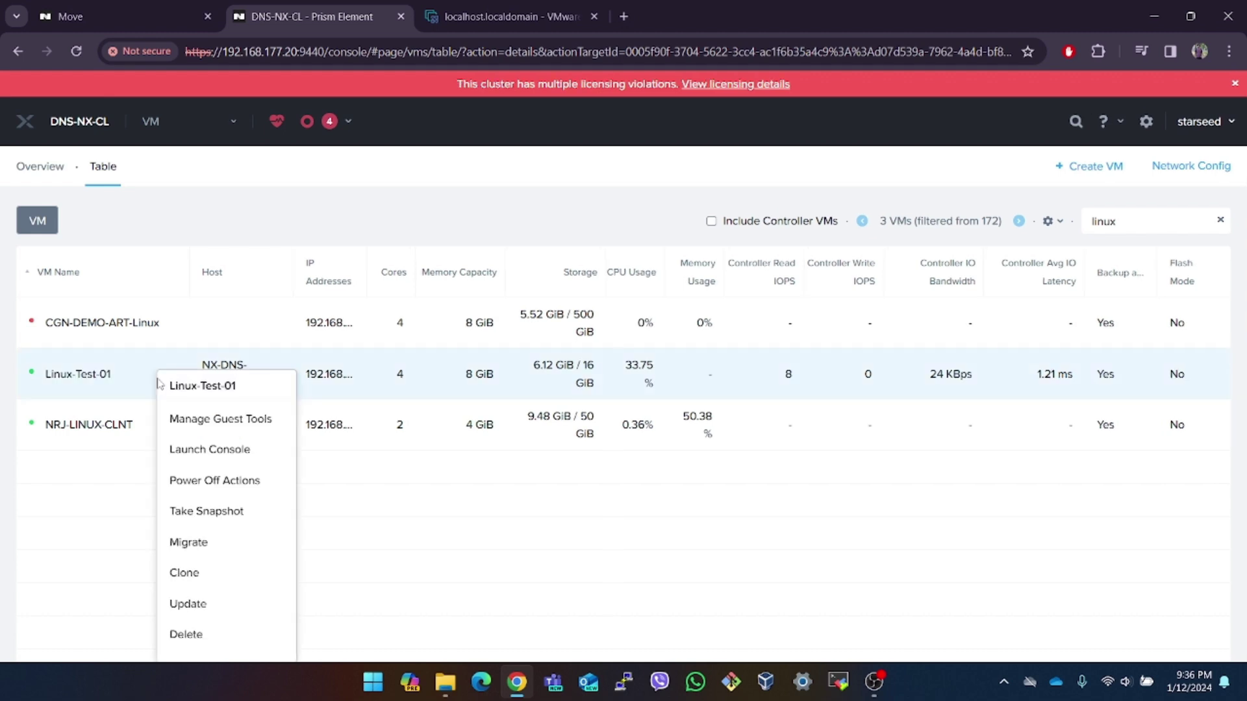
{"action": "left_click", "coordinate": [209, 448]}
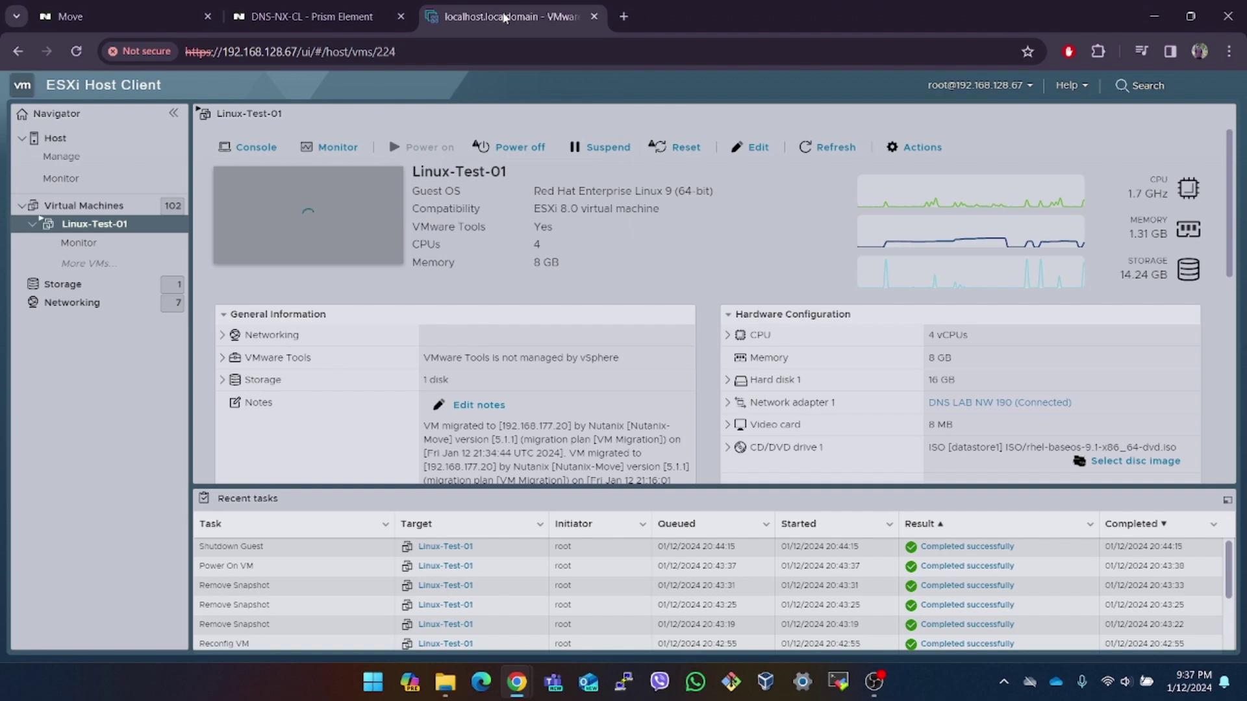
{"action": "scroll", "coordinate": [715, 305], "scroll_direction": "down", "scroll_amount": 1}
{"action": "scroll", "coordinate": [714, 305], "scroll_direction": "down", "scroll_amount": 2}
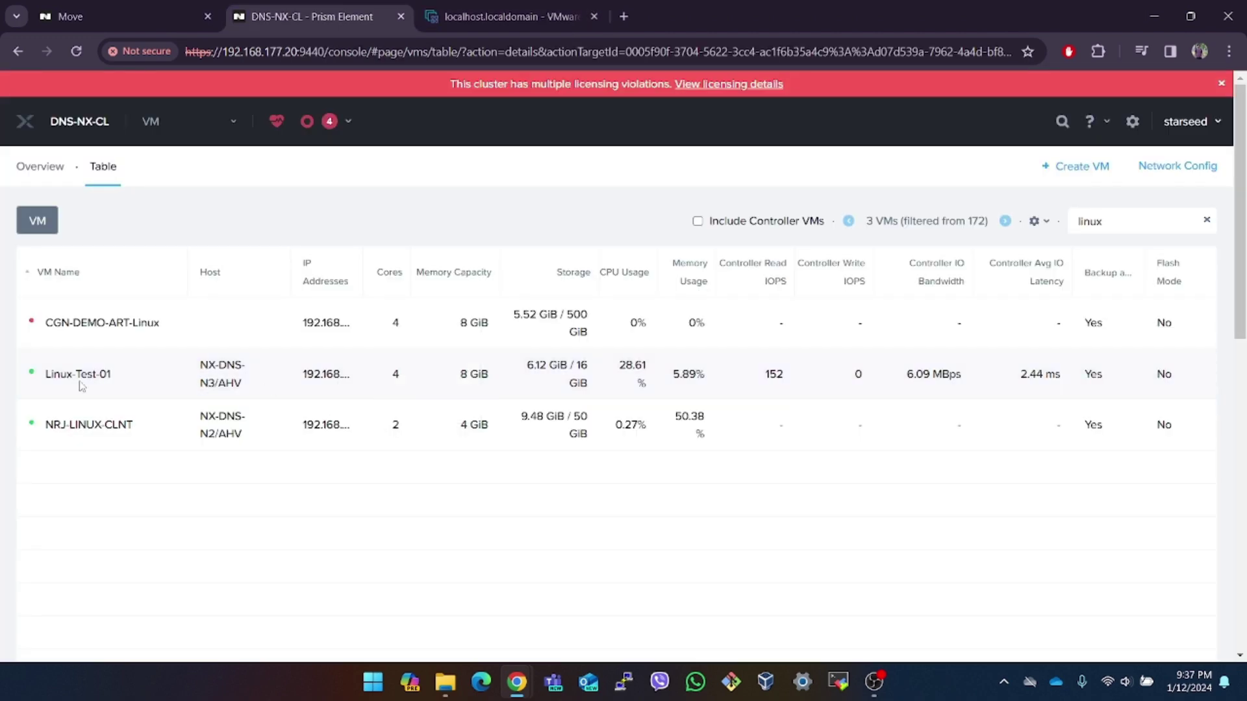
Step: Return to Prism Element and reopen the console of the migrated Linux-Test-01 from the VM table
{"action": "right_click", "coordinate": [247, 374]}
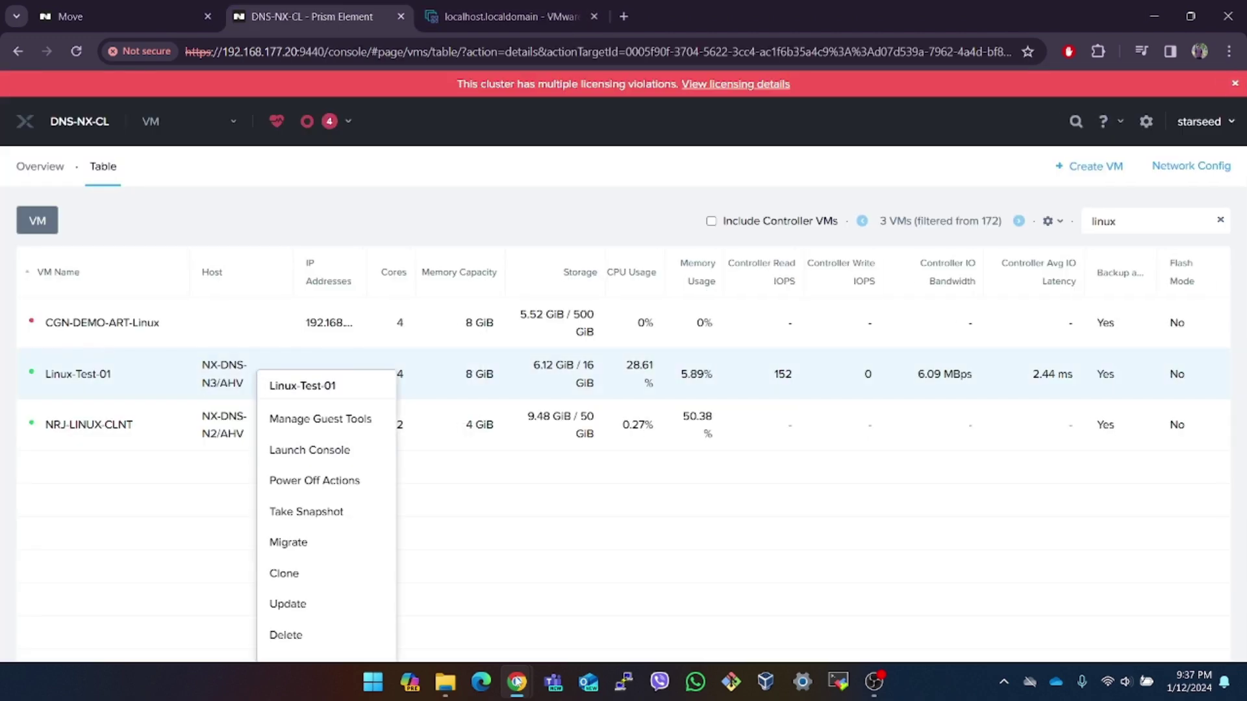
{"action": "left_click", "coordinate": [302, 429]}
{"action": "left_click", "coordinate": [610, 398]}
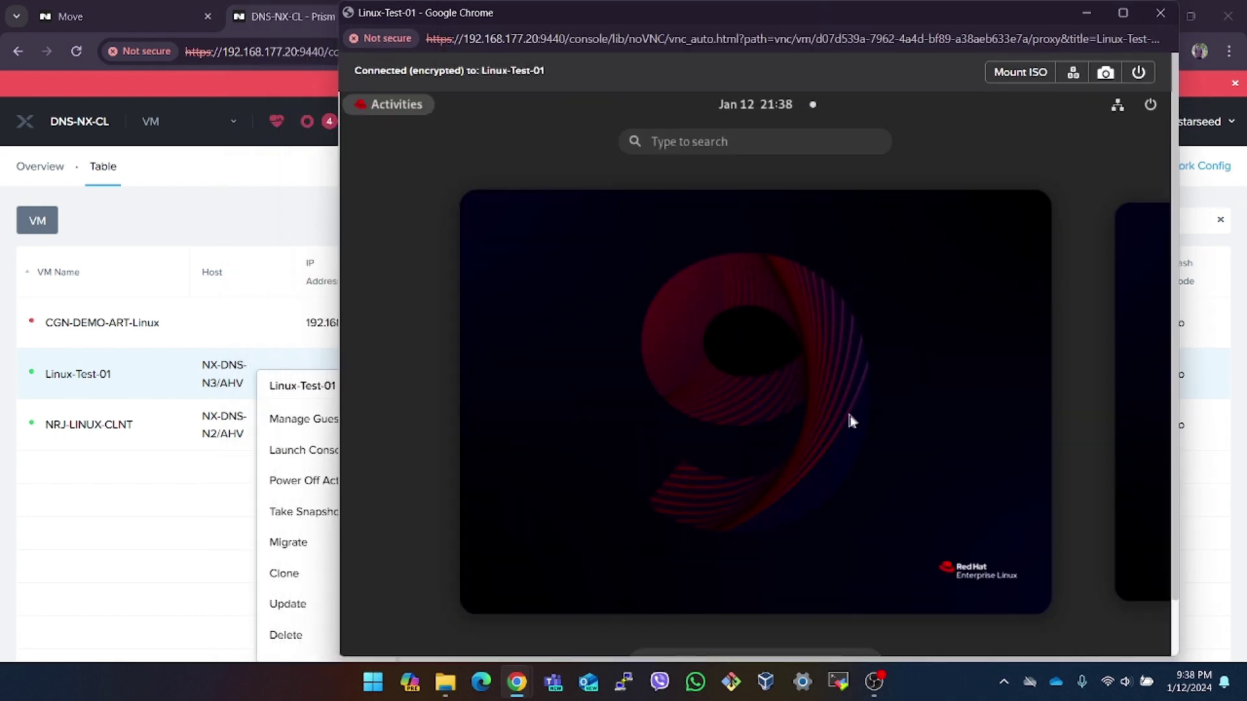
Step: Maximize the console window and run "ip a" in the VM's terminal to check the IPv4 address of ens33
{"action": "triple_click", "coordinate": [468, 65]}
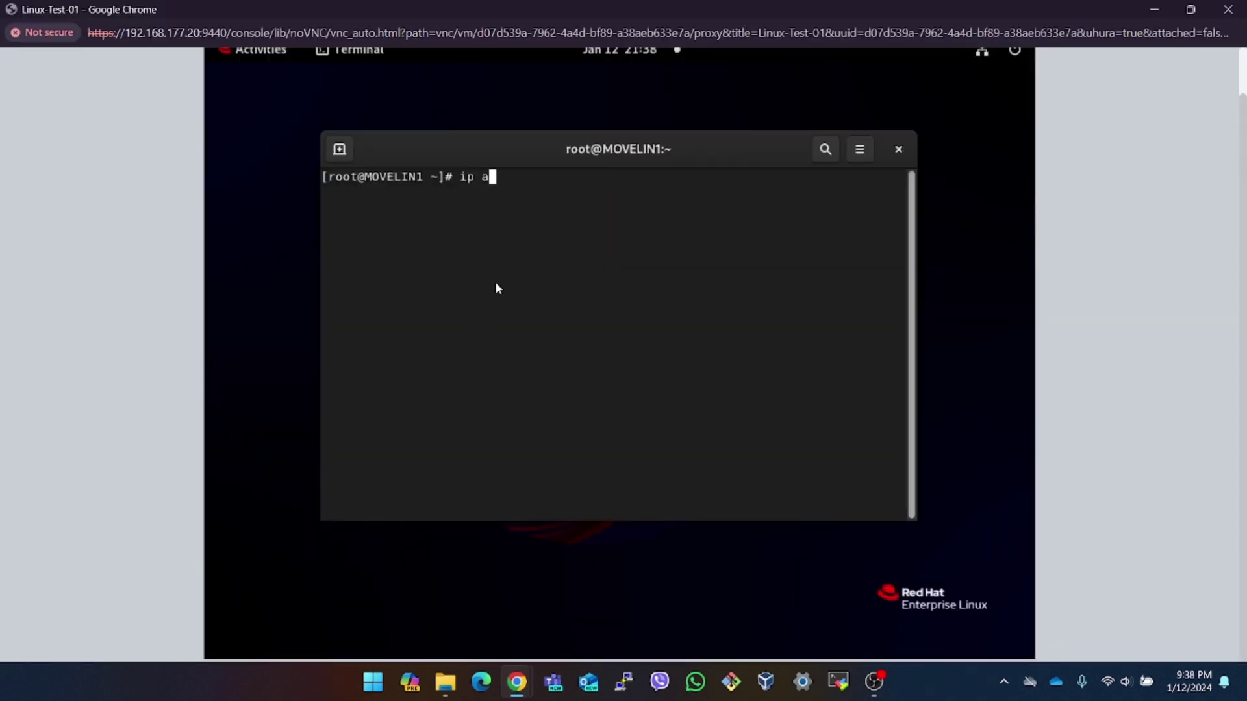
{"action": "key", "text": "Return"}
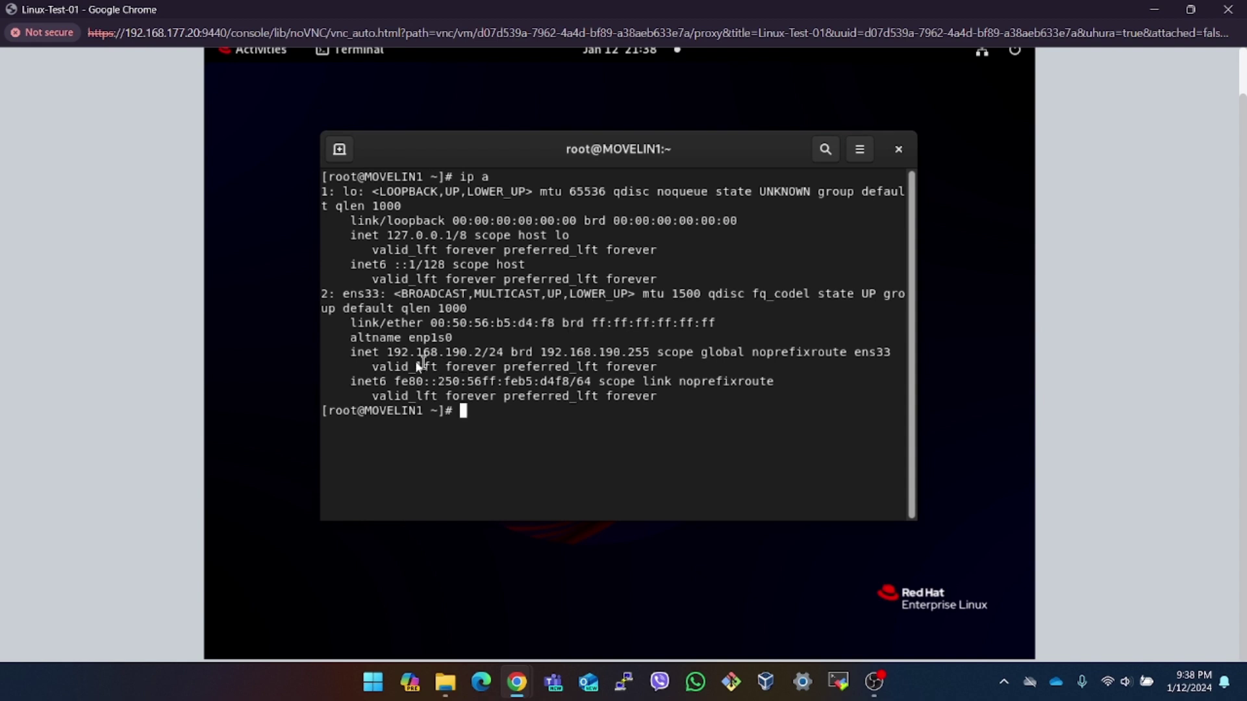
{"action": "left_click_drag", "start_coordinate": [380, 352], "coordinate": [505, 355]}
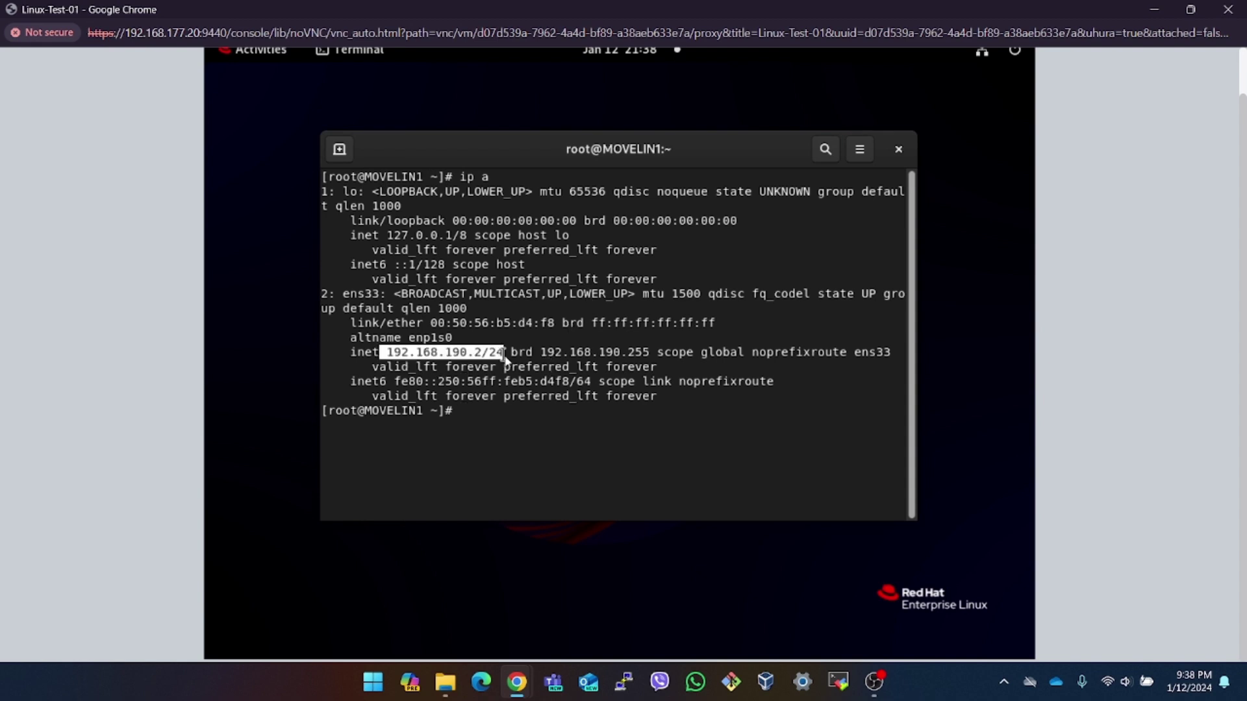